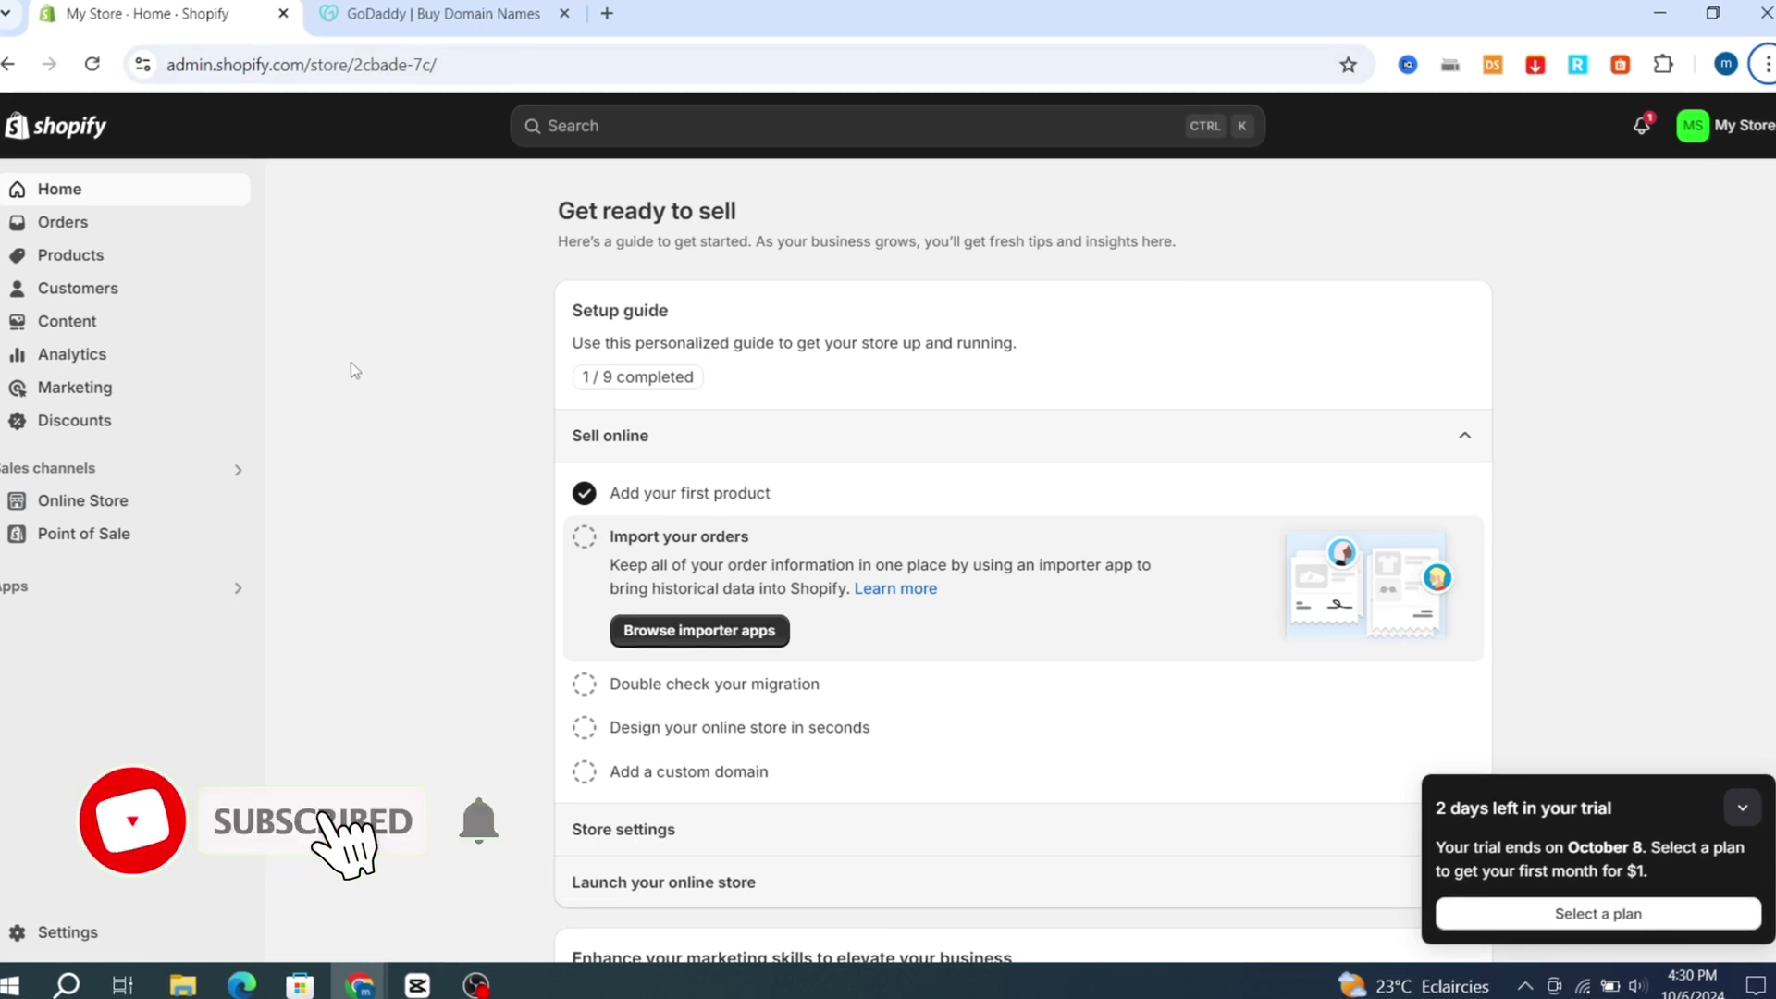
Step: Open the domain settings of the Shopify store and start connecting an existing domain
{"action": "left_click", "coordinate": [436, 21]}
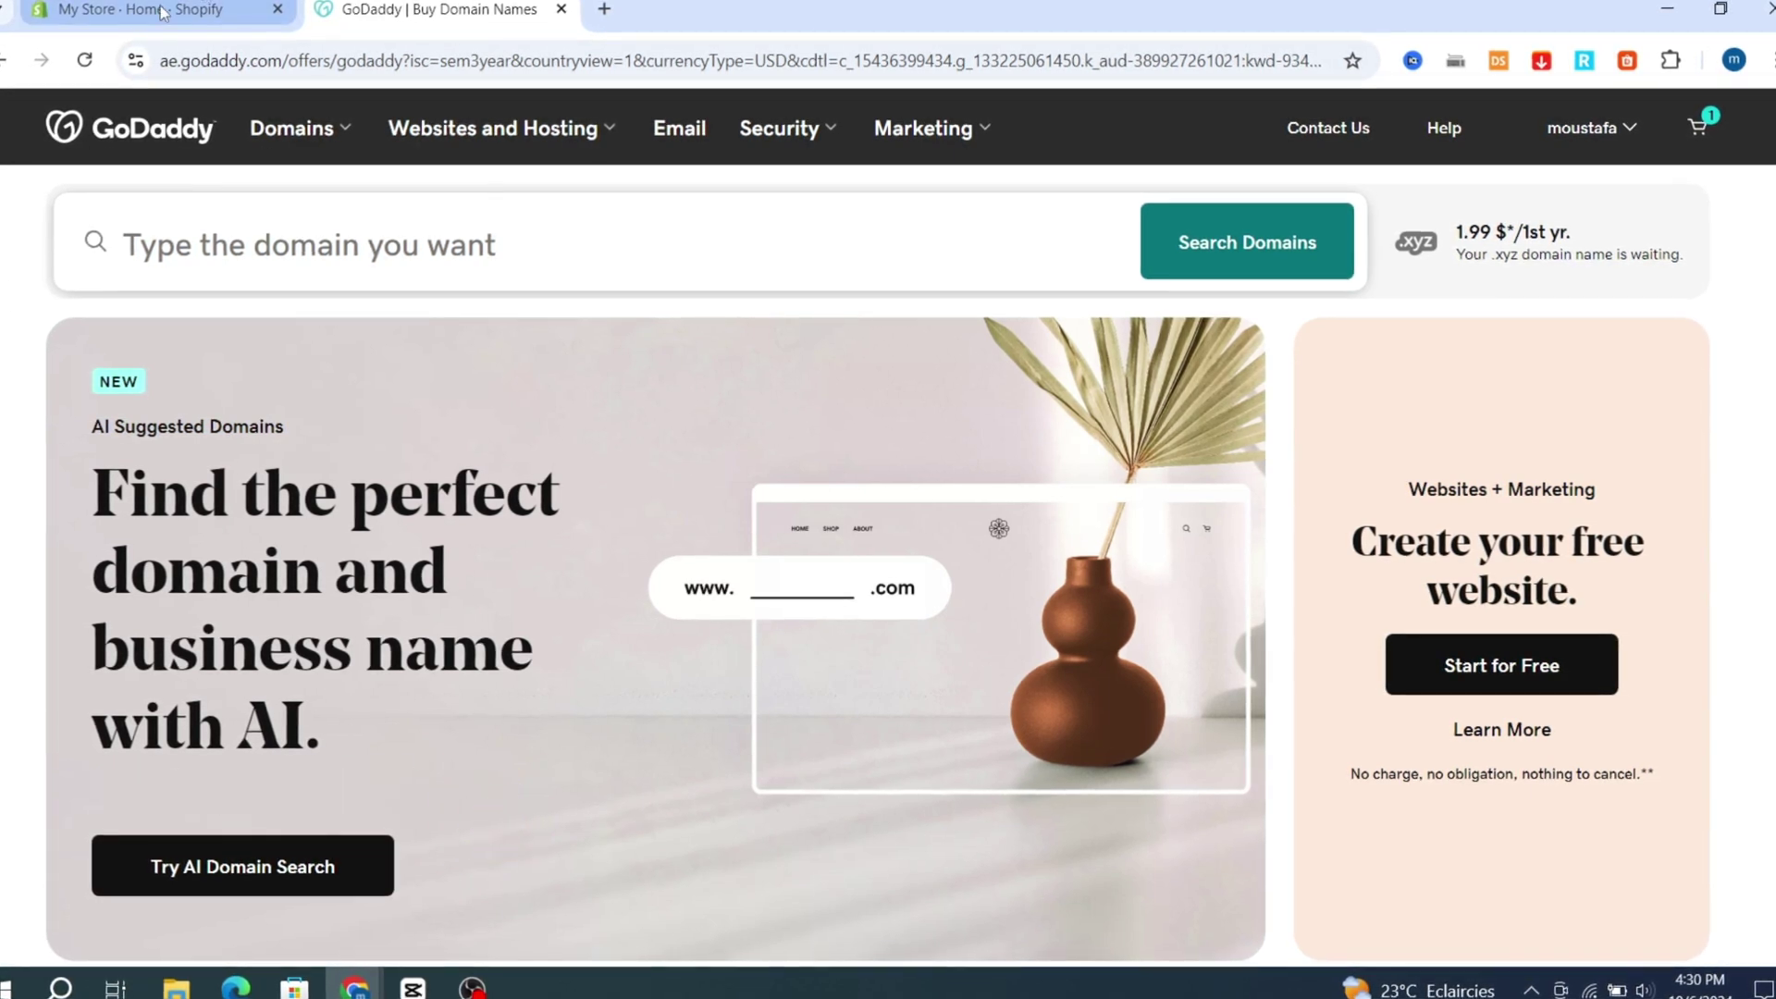
{"action": "left_click", "coordinate": [130, 11]}
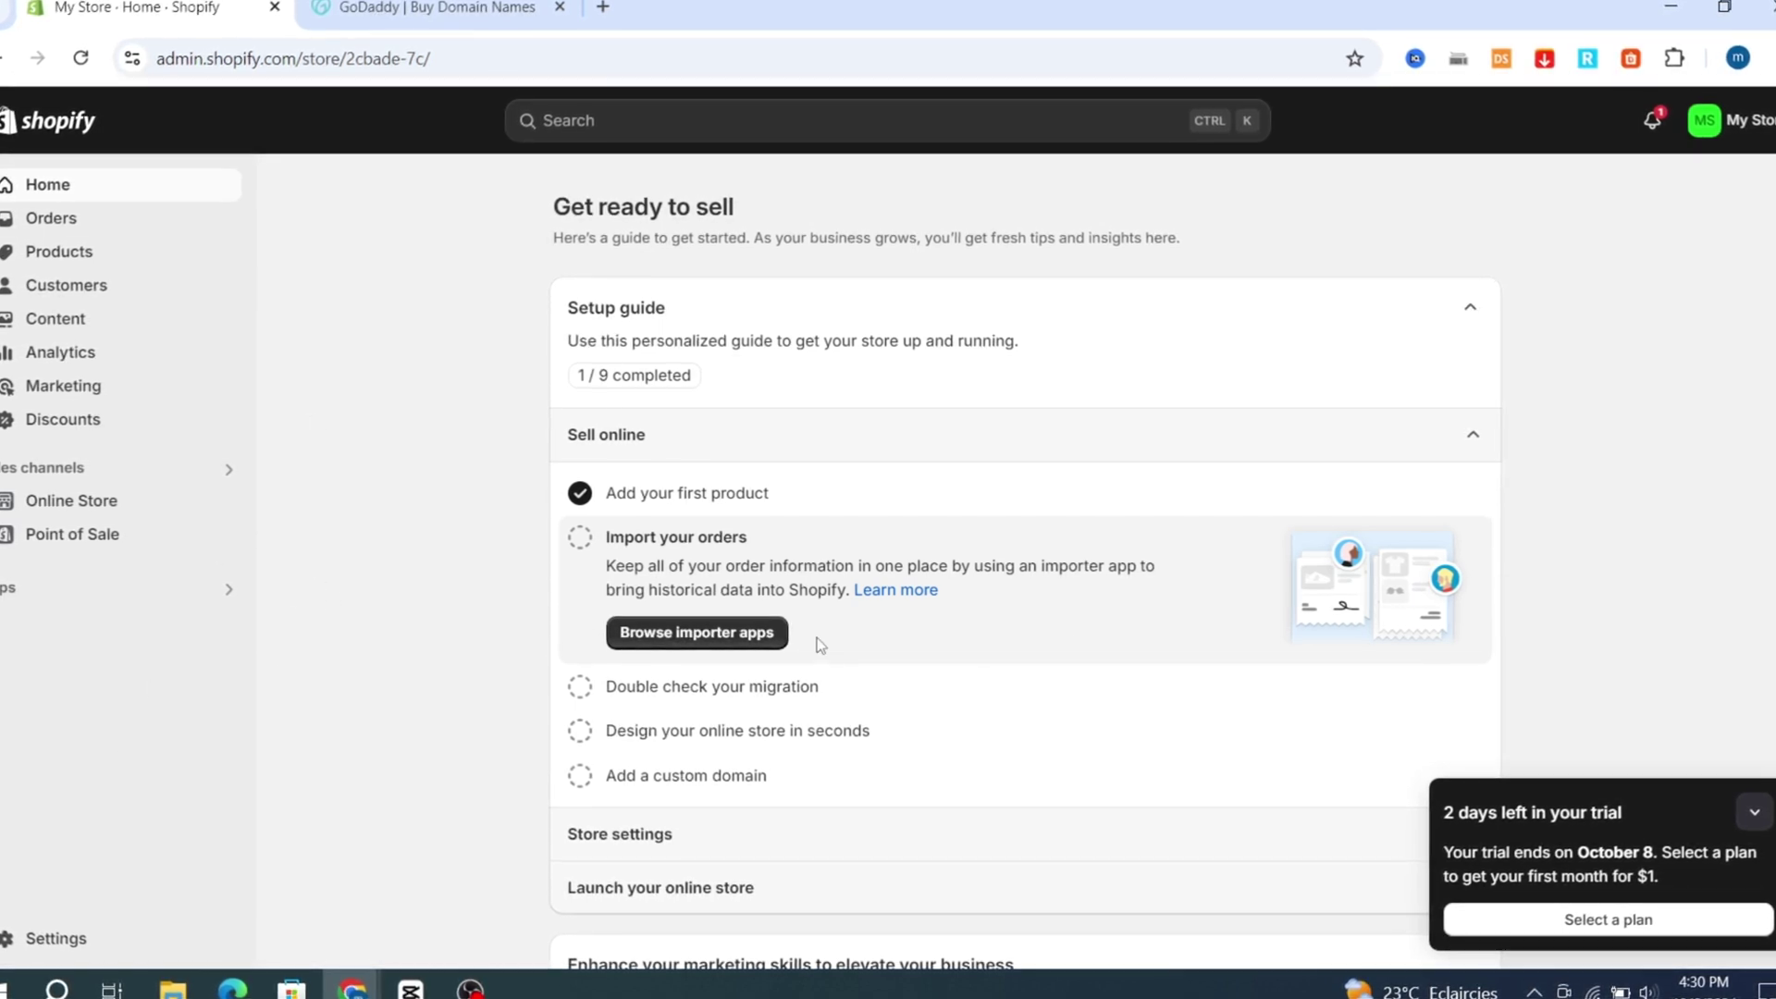
{"action": "left_click", "coordinate": [35, 942]}
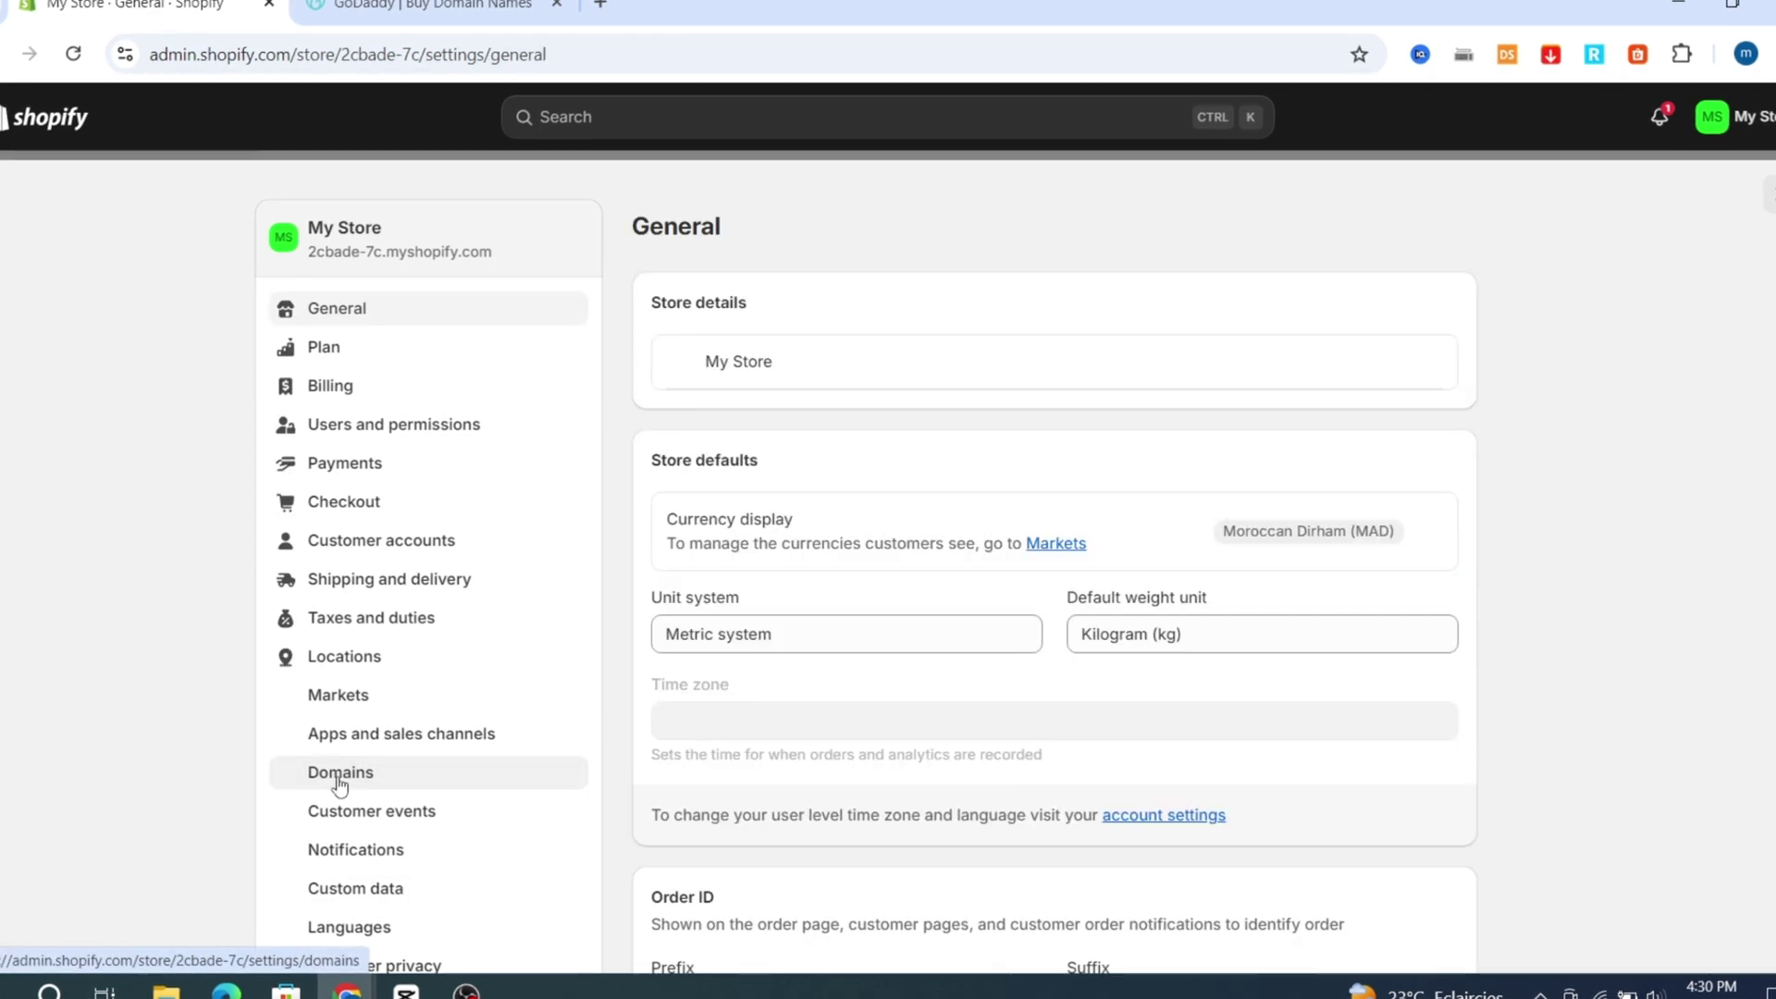
{"action": "left_click", "coordinate": [338, 782]}
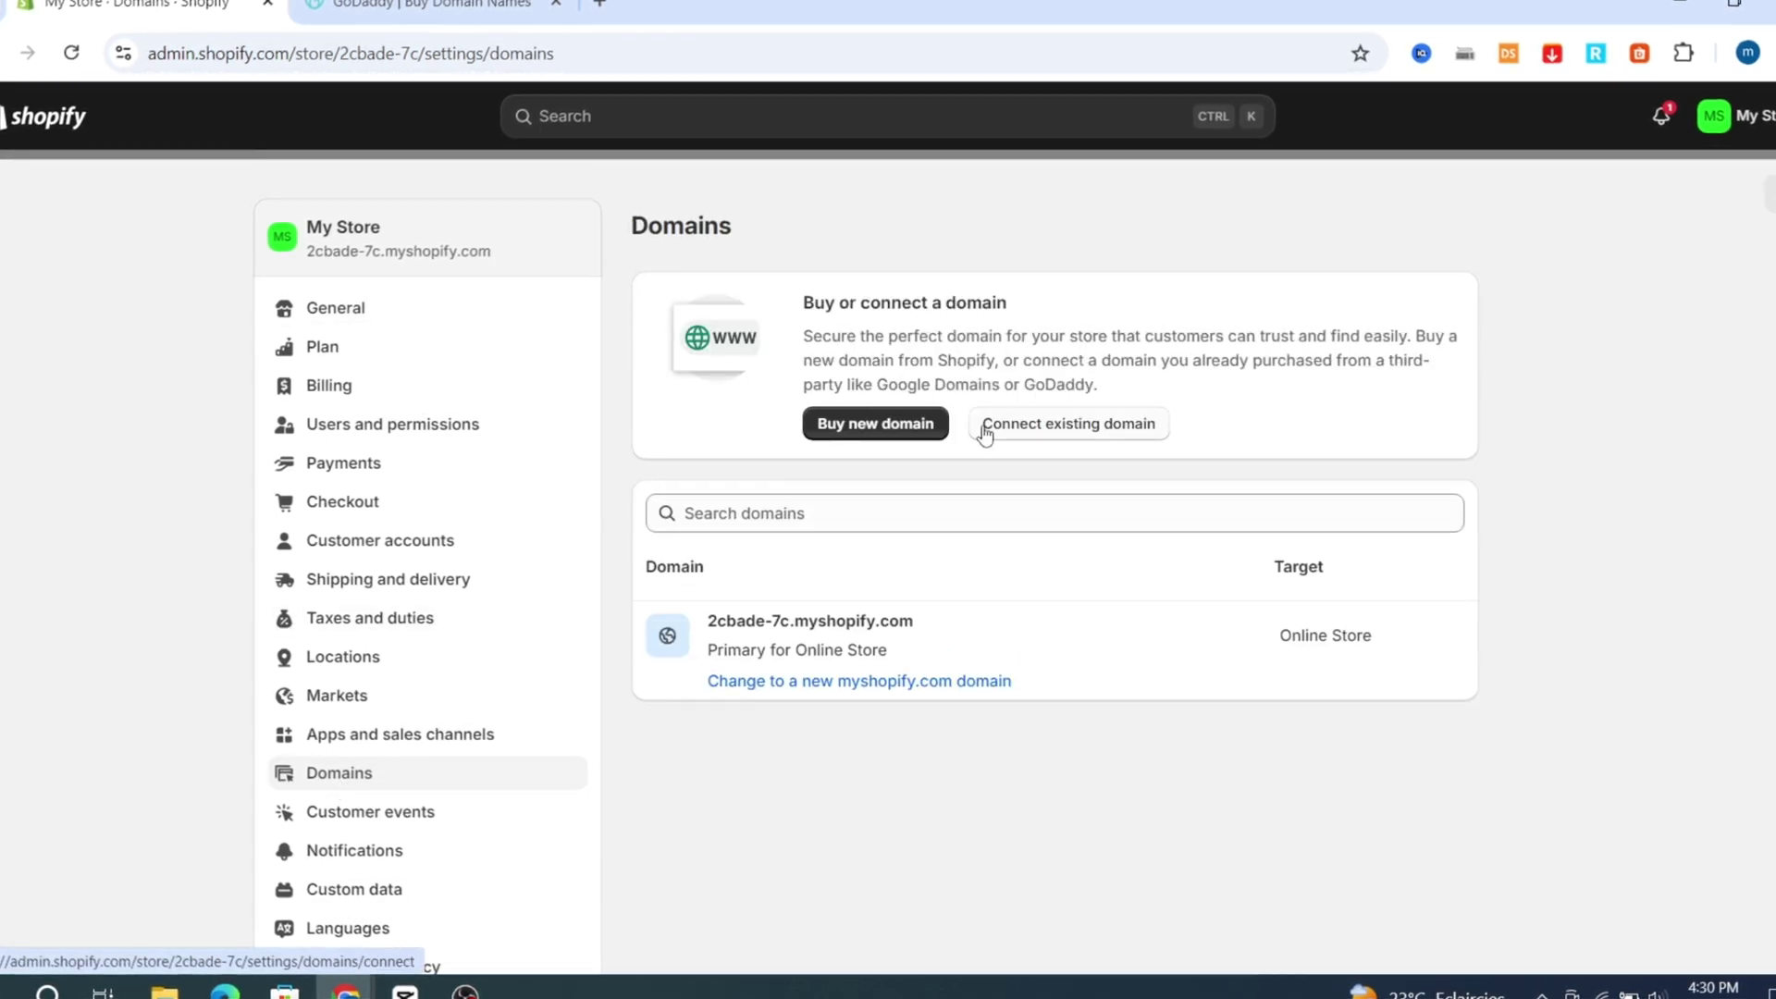
{"action": "left_click", "coordinate": [1038, 426]}
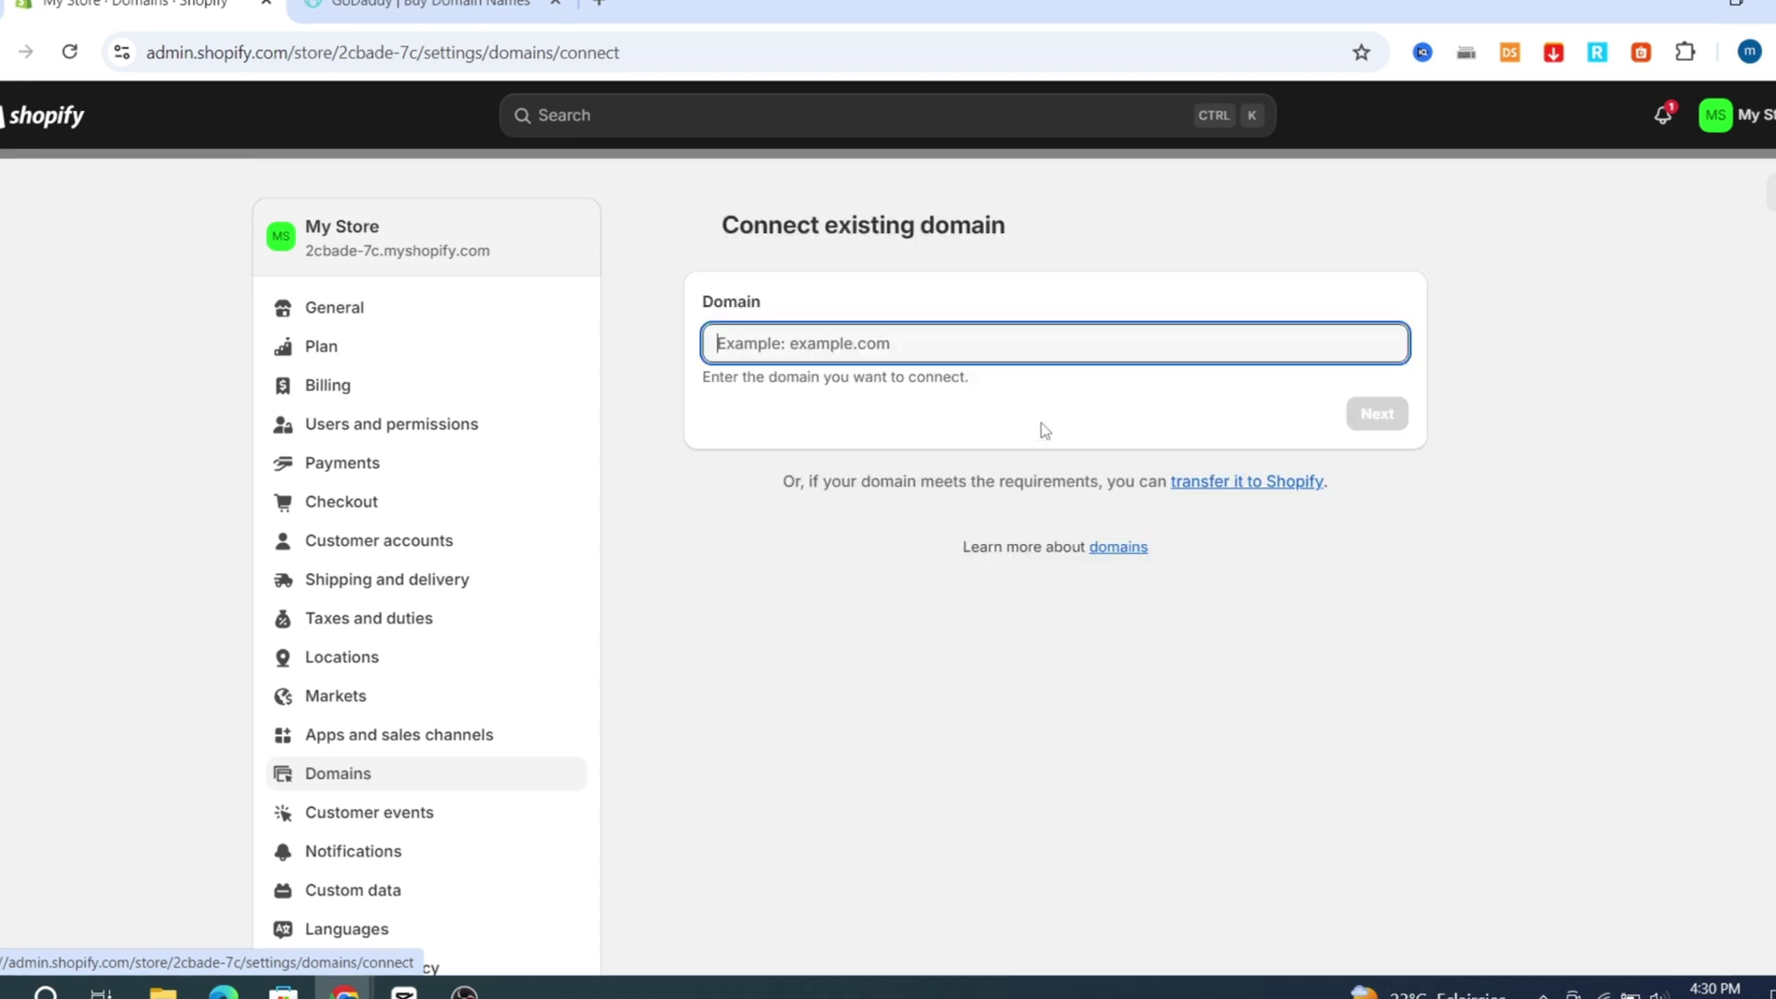
Step: Switch to GoDaddy, open the account's product list and copy the domain name allnewswitch.online
{"action": "left_click", "coordinate": [421, 8]}
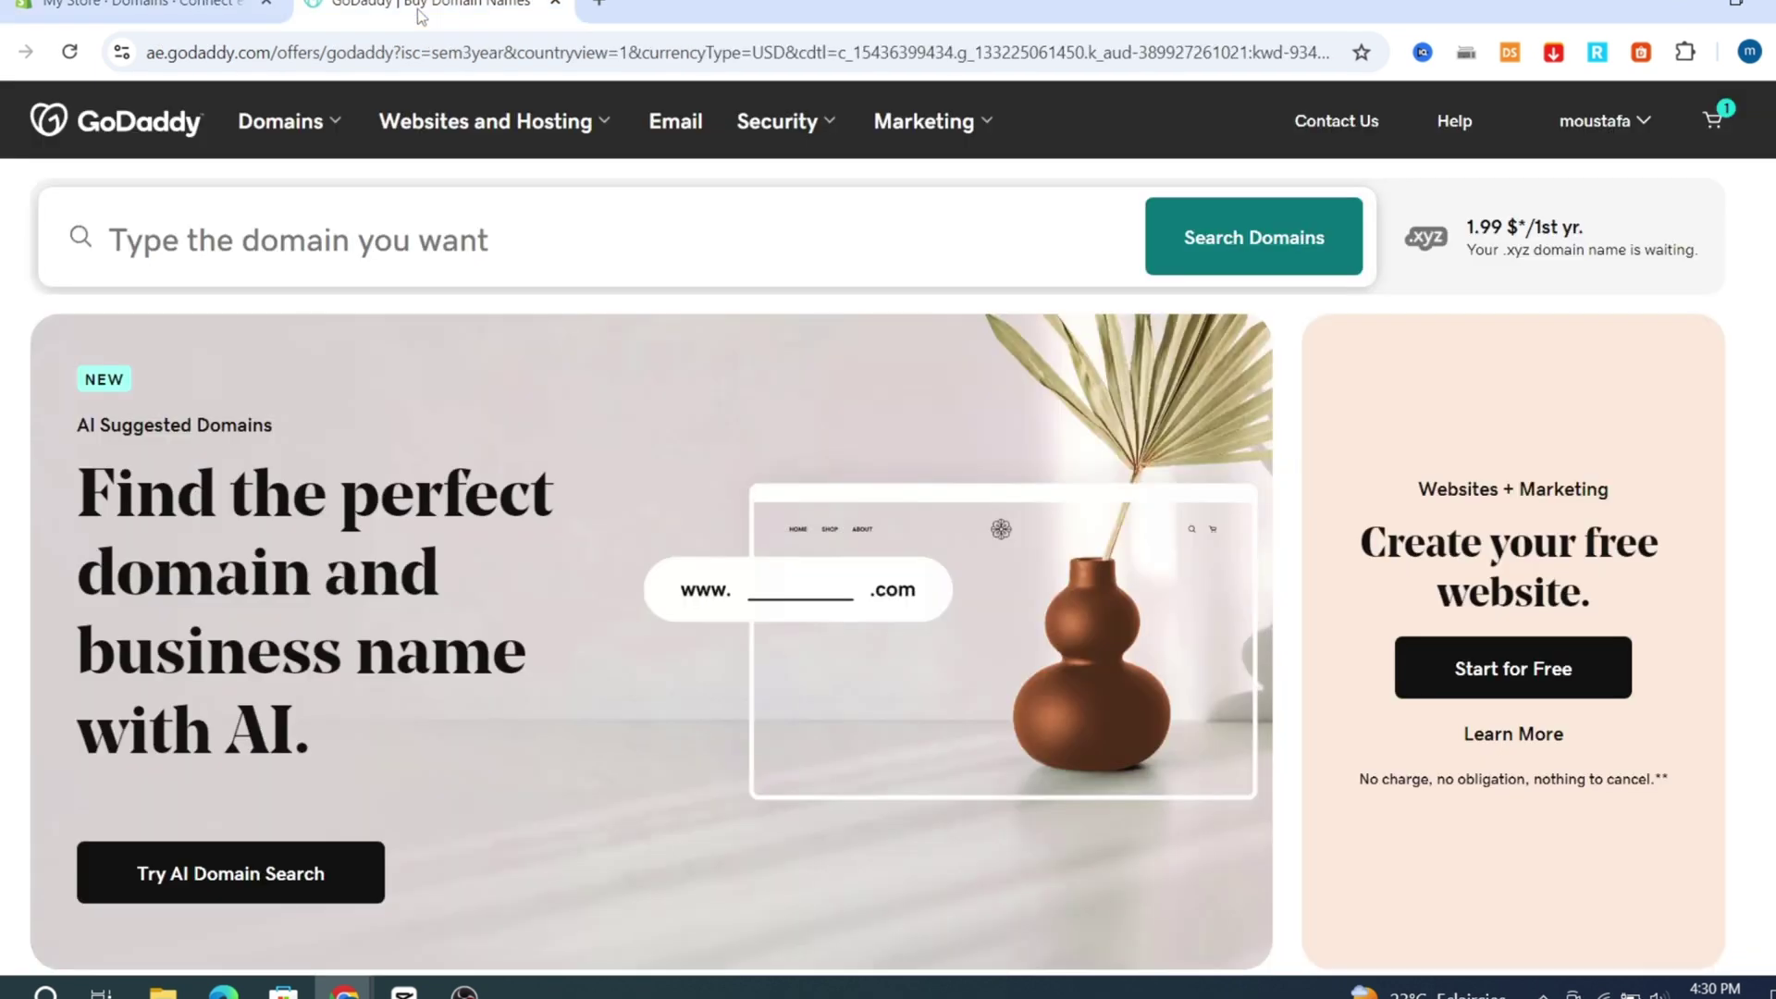
{"action": "left_click", "coordinate": [1577, 134]}
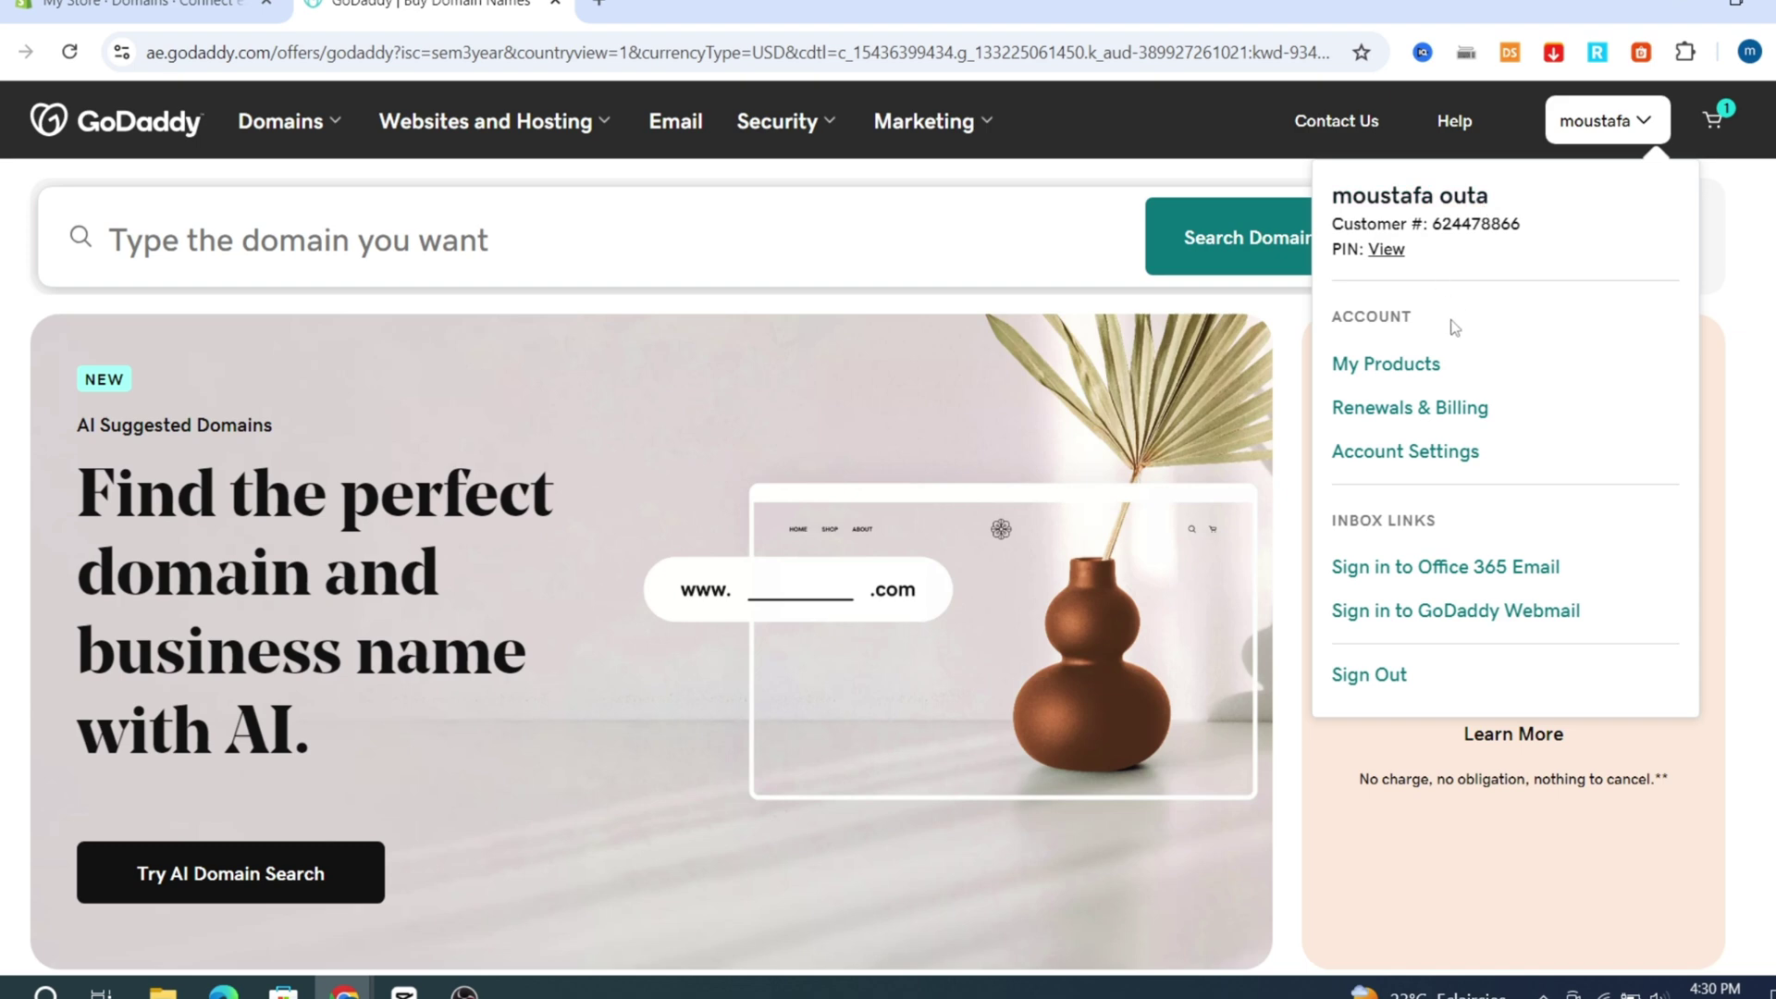
{"action": "left_click", "coordinate": [1387, 362]}
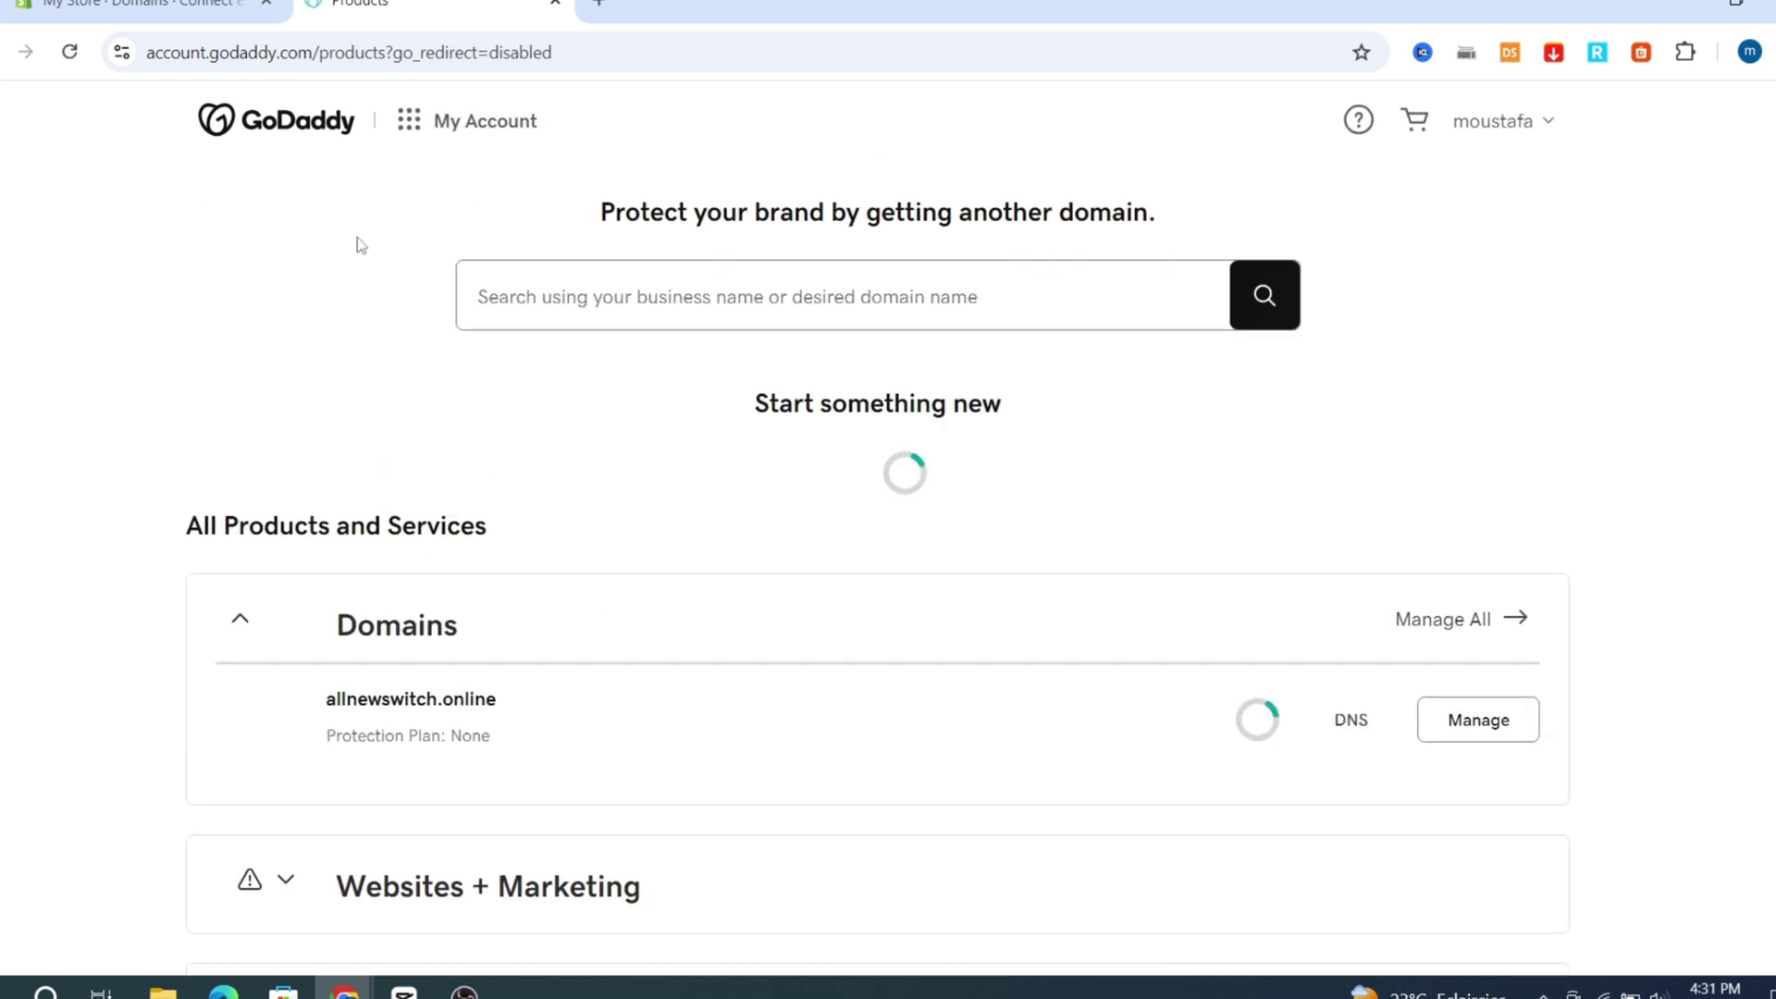
{"action": "scroll", "coordinate": [462, 588], "scroll_direction": "down", "scroll_amount": 2}
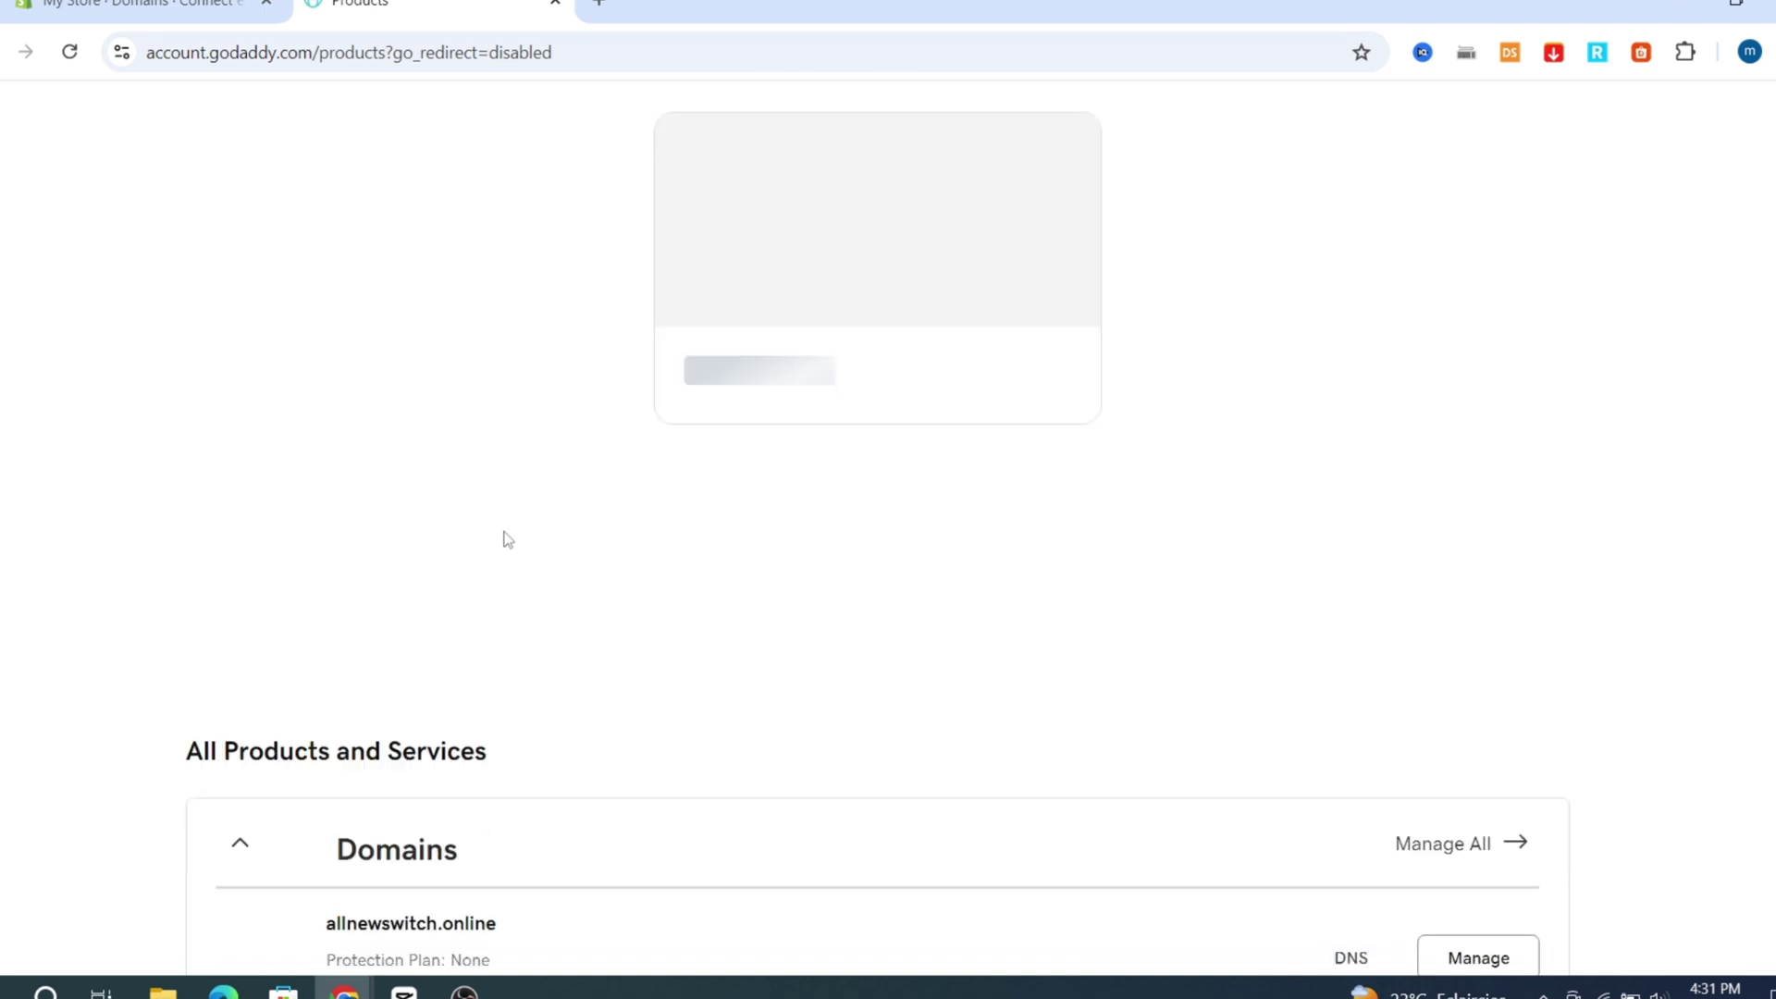
{"action": "left_click_drag", "start_coordinate": [512, 525], "coordinate": [329, 530]}
{"action": "key", "text": "ctrl+c"}
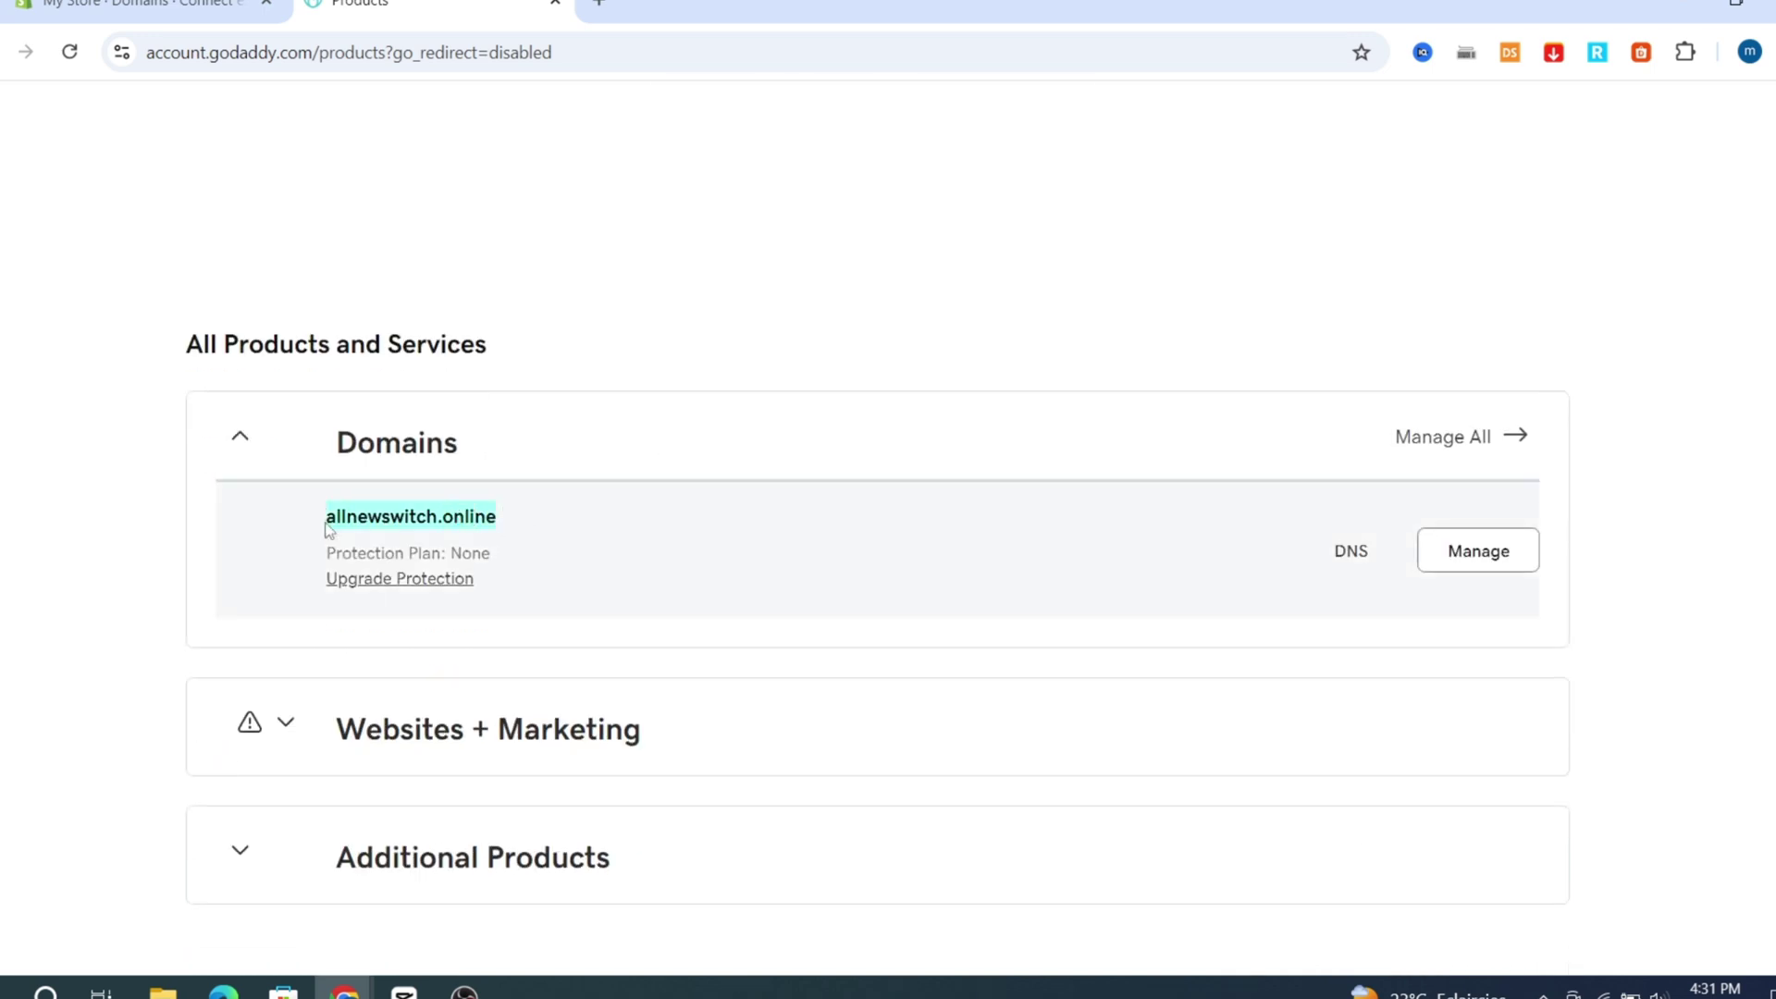
Step: Back in Shopify, enter allnewswitch.online as the domain to connect and continue to the ownership verification records
{"action": "left_click", "coordinate": [175, 14]}
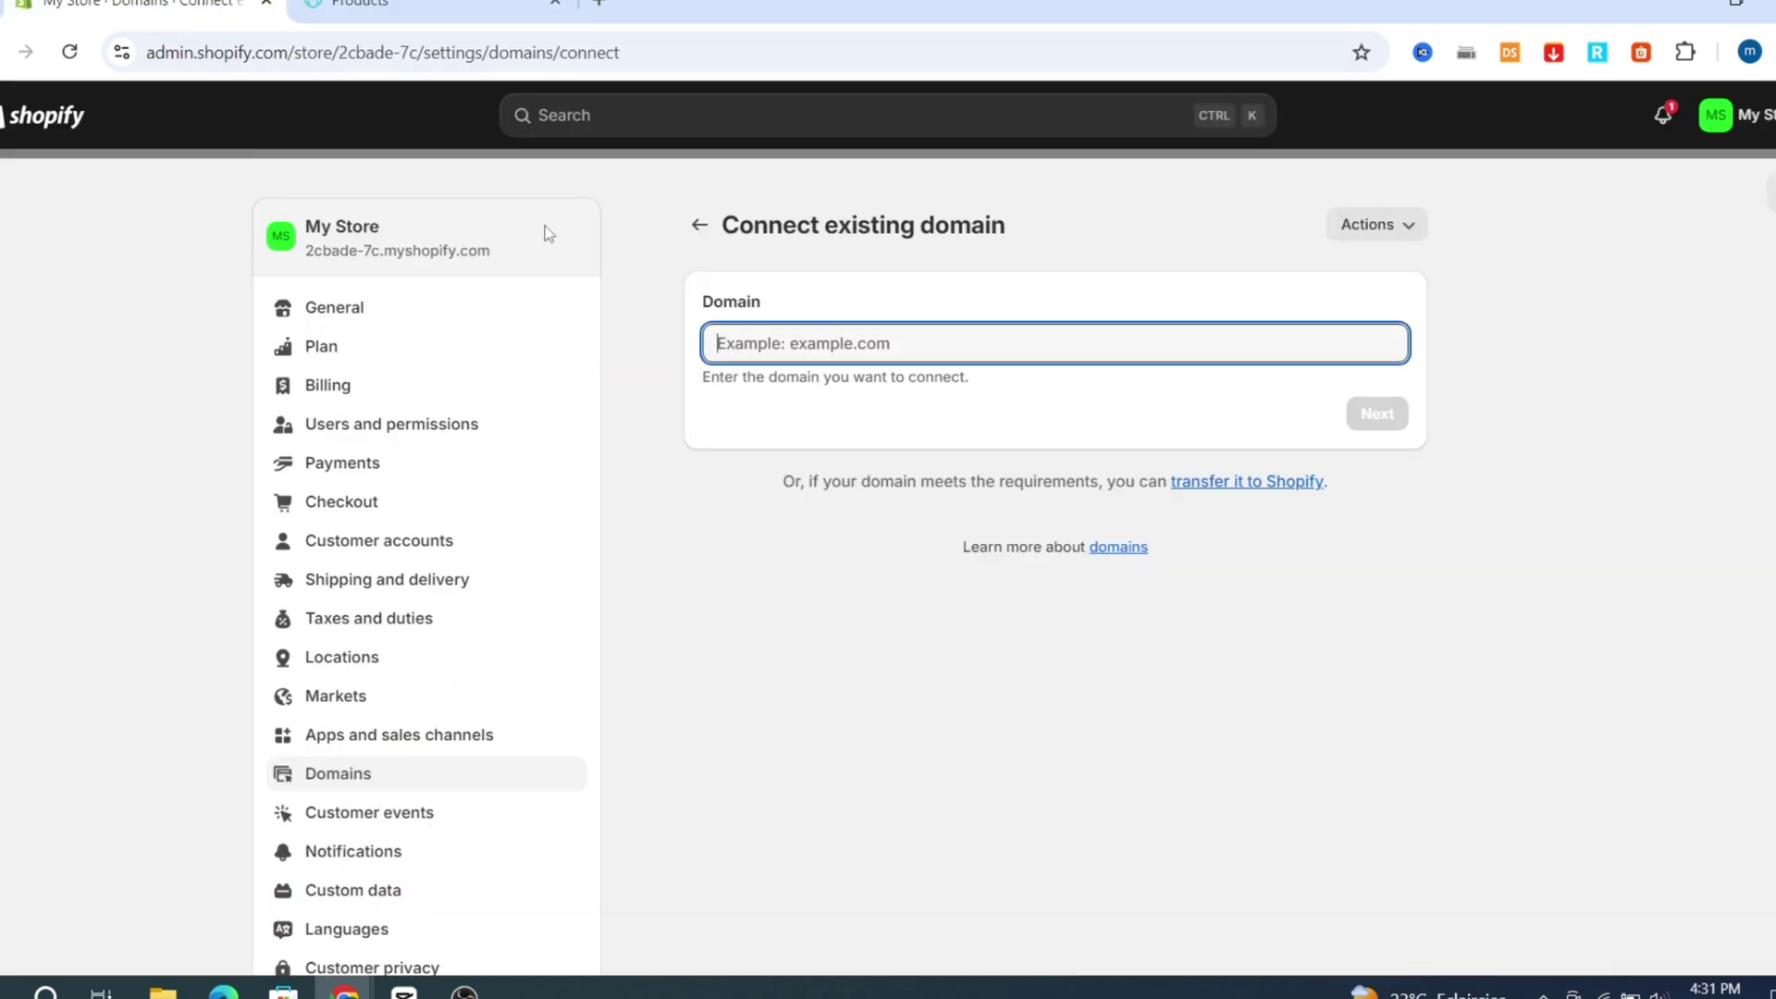
{"action": "key", "text": "ctrl+v"}
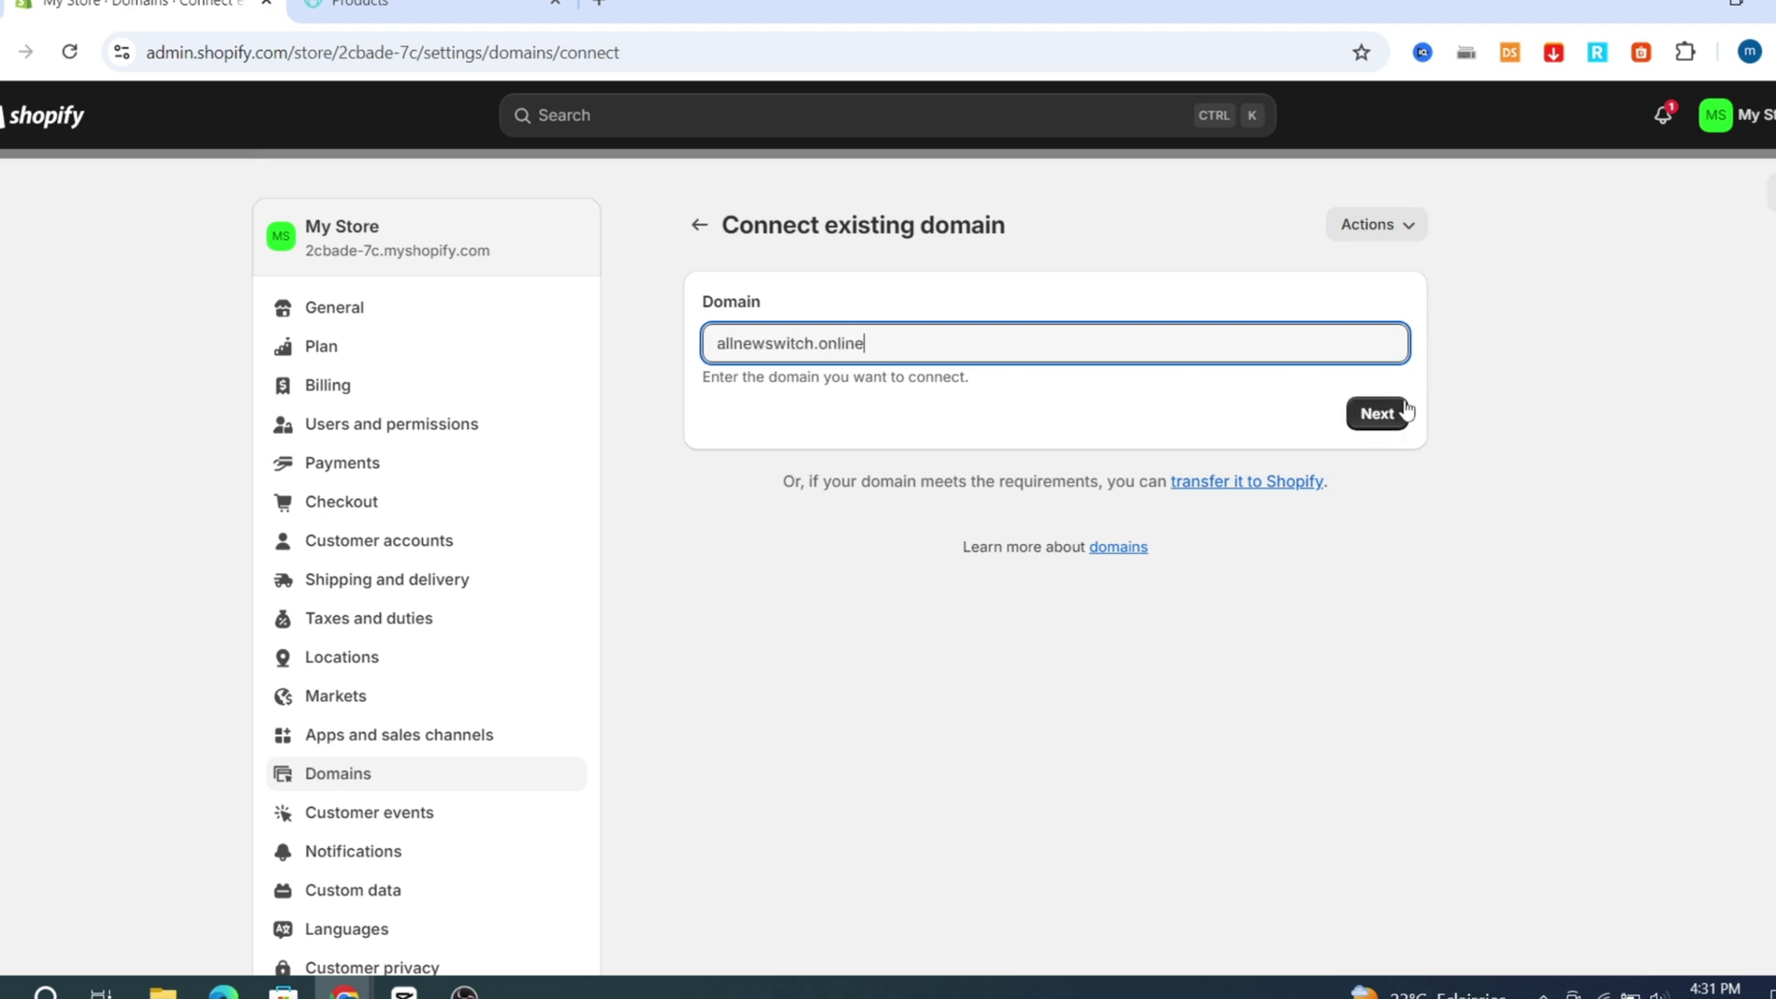
{"action": "left_click", "coordinate": [1376, 415]}
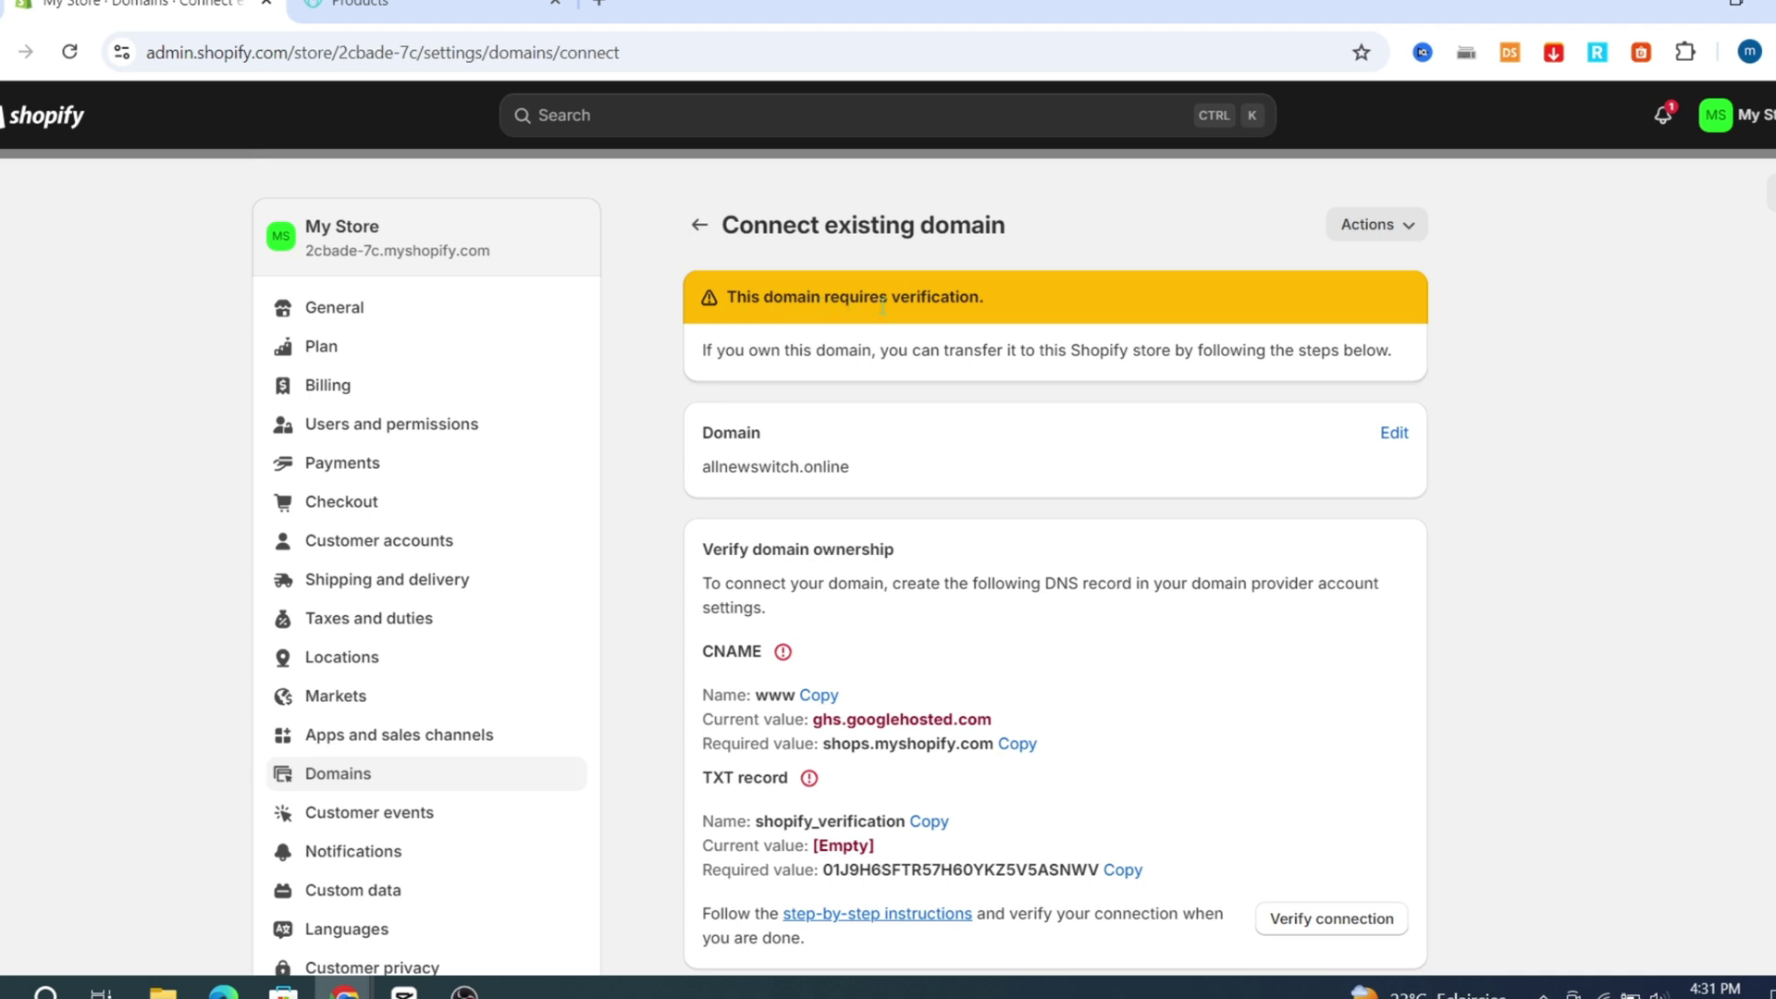
{"action": "scroll", "coordinate": [740, 467], "scroll_direction": "down", "scroll_amount": 3}
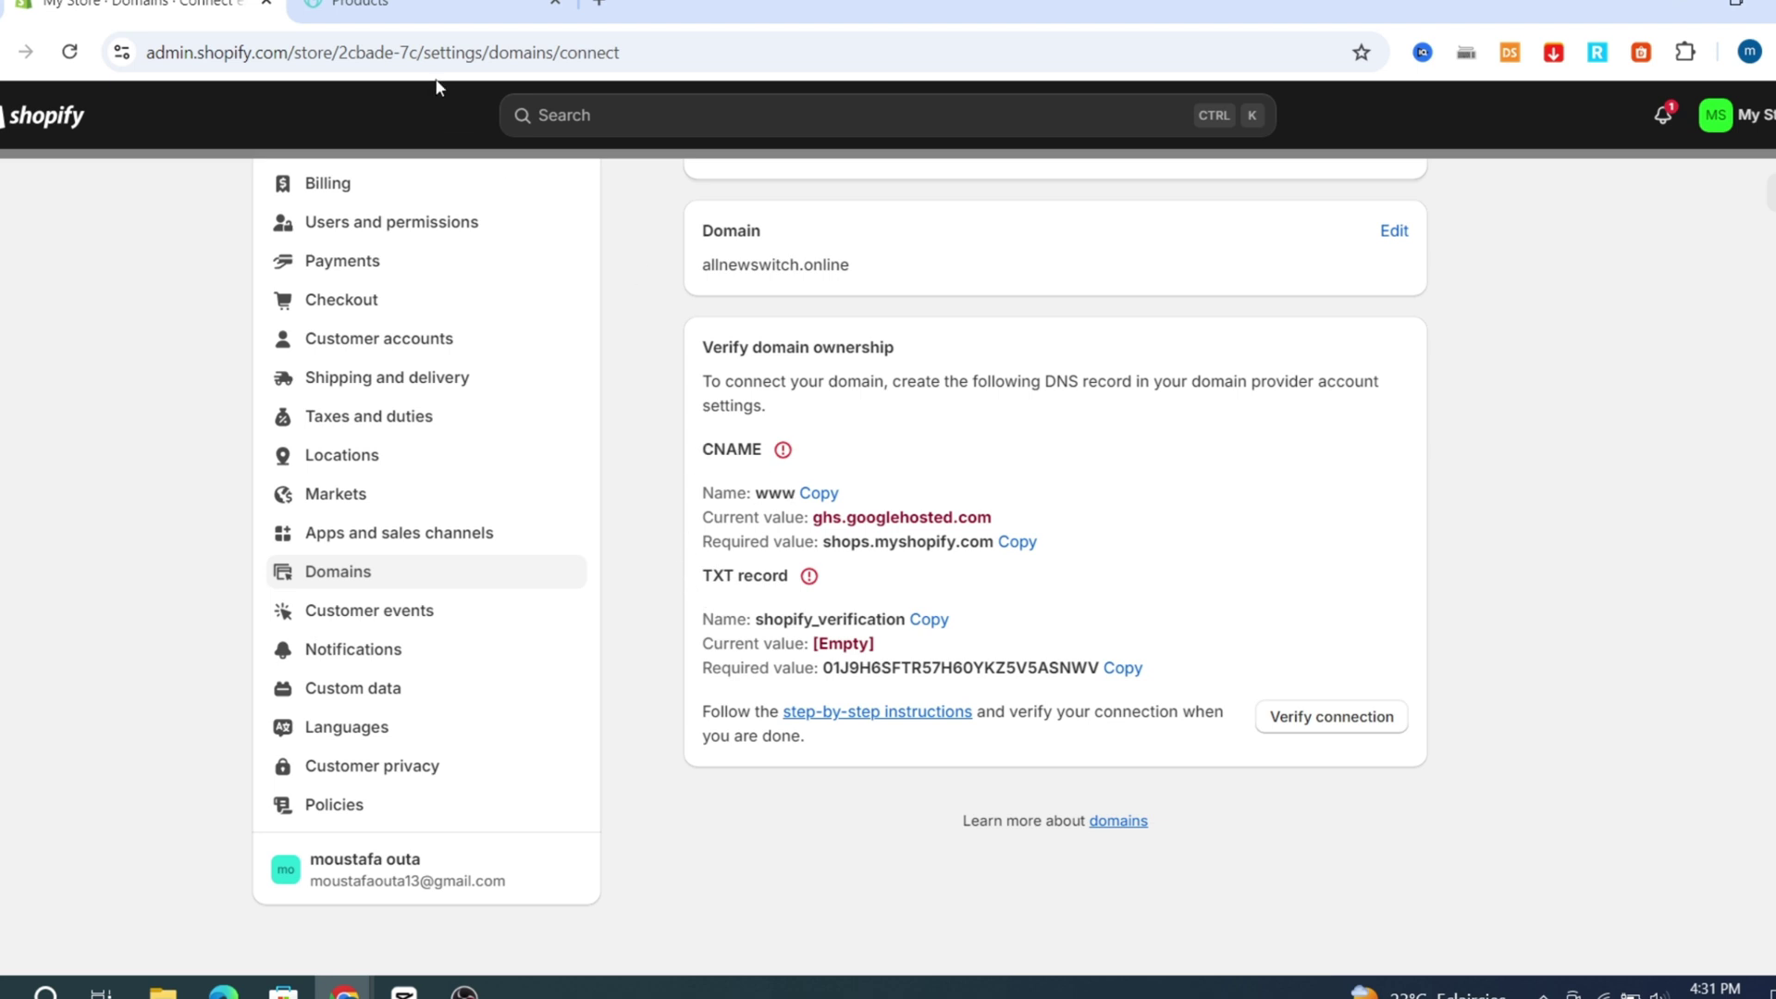
Step: Switch to GoDaddy and open the DNS records of allnewswitch.online for management
{"action": "left_click", "coordinate": [416, 8]}
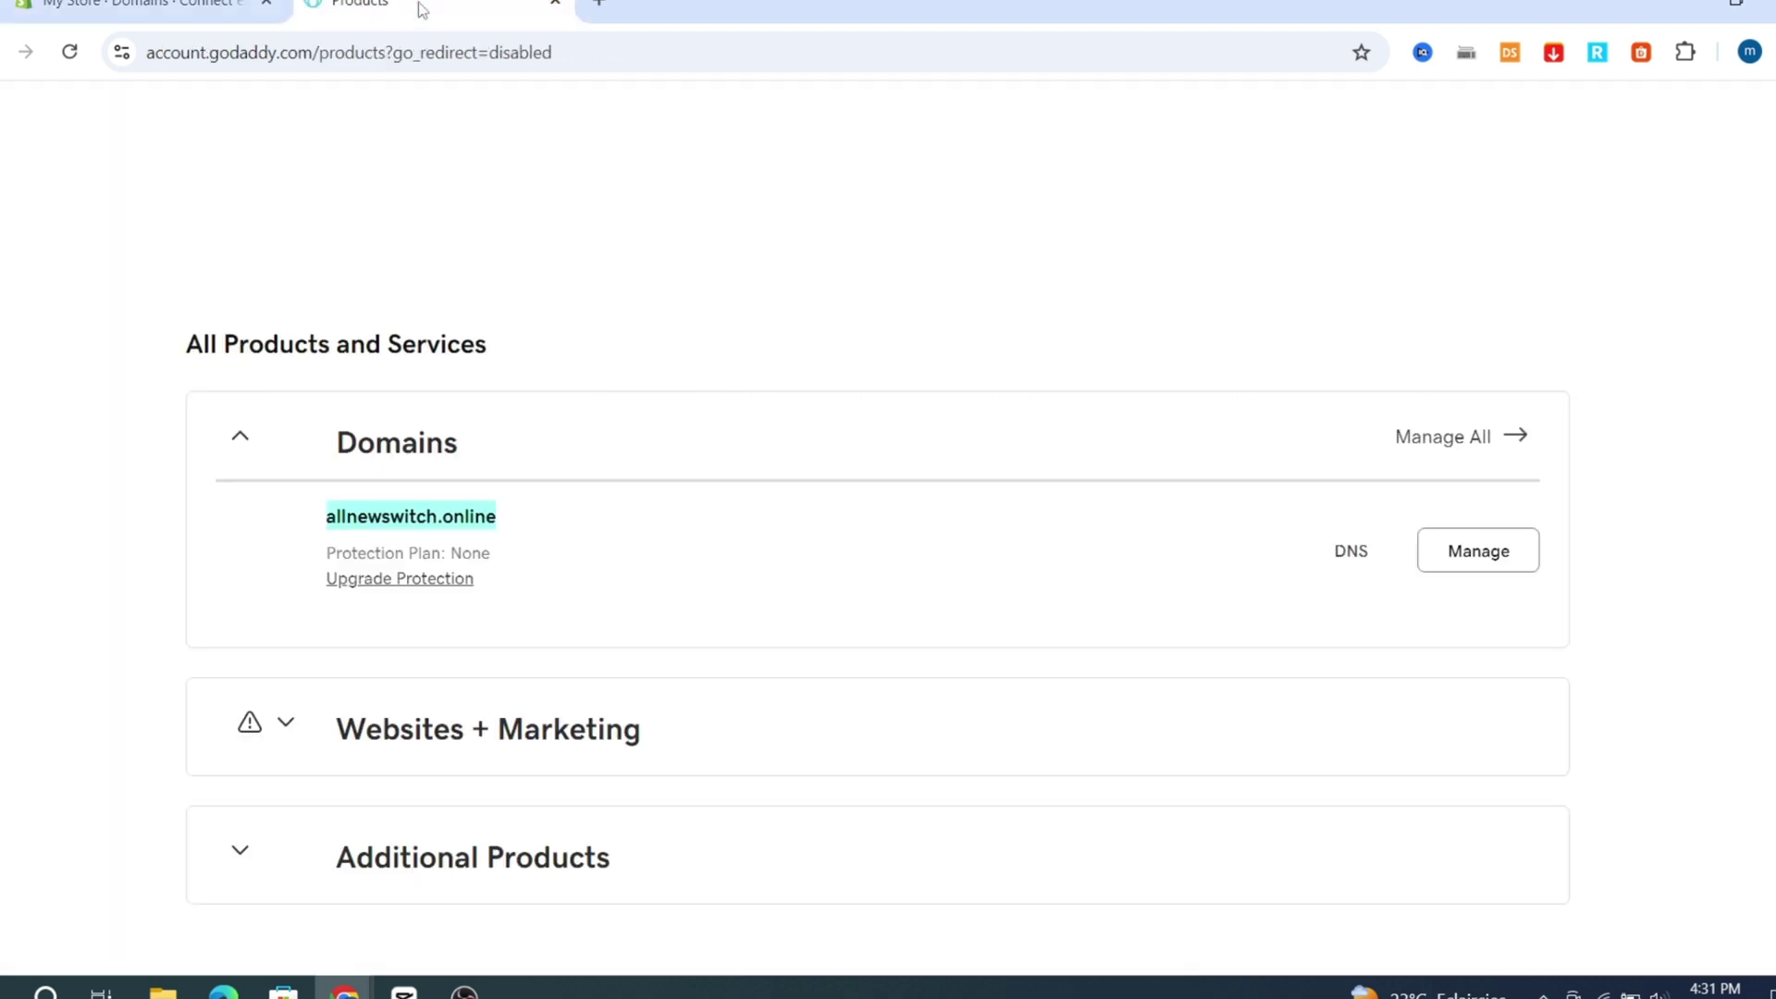
{"action": "left_click", "coordinate": [1490, 571]}
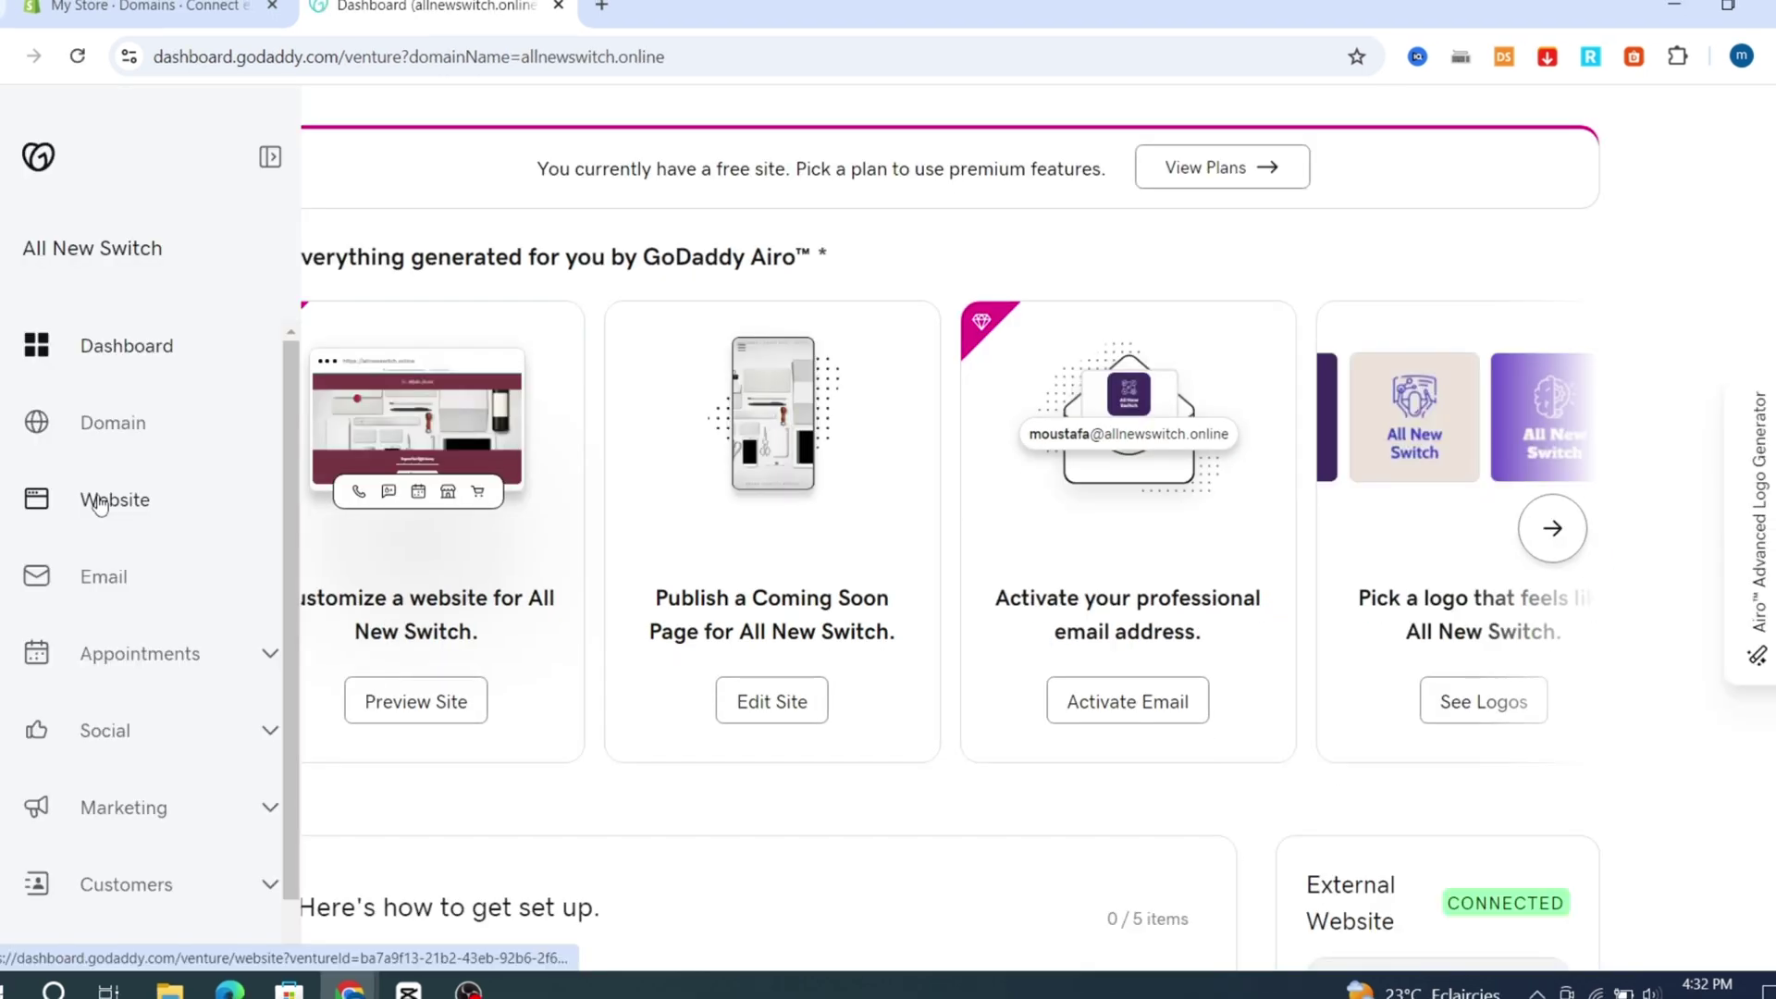
{"action": "left_click", "coordinate": [107, 443]}
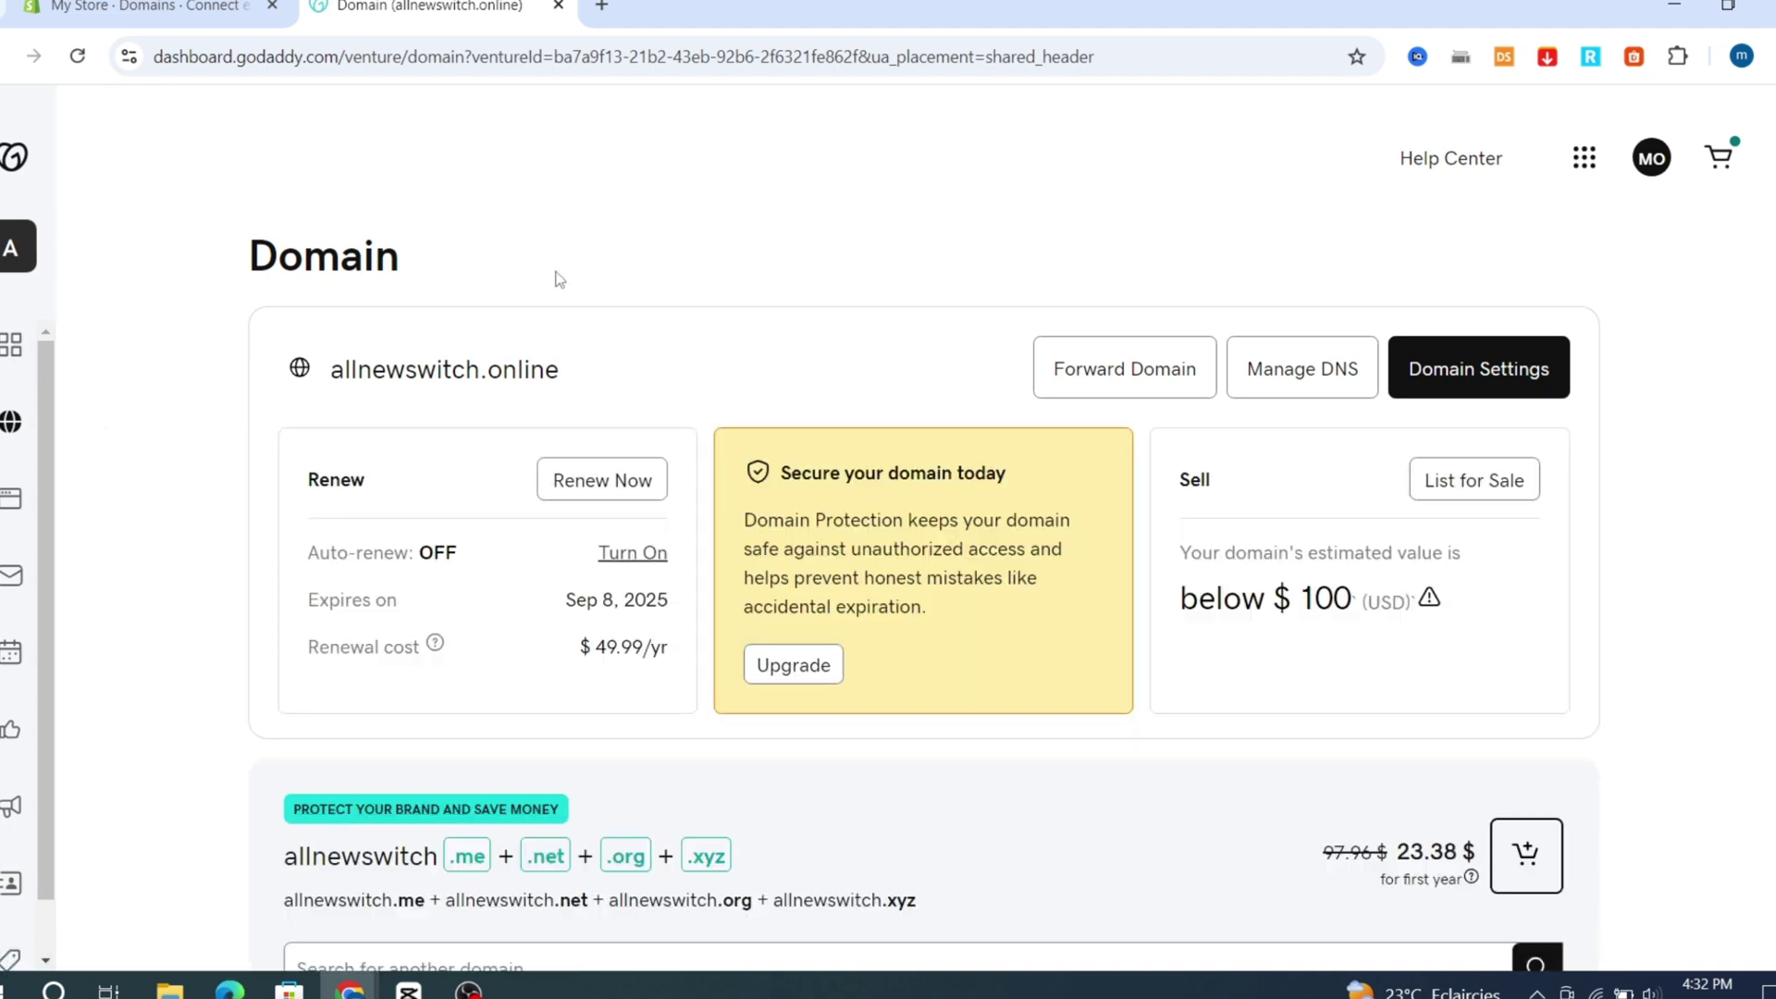
{"action": "scroll", "coordinate": [1278, 531], "scroll_direction": "down", "scroll_amount": 2}
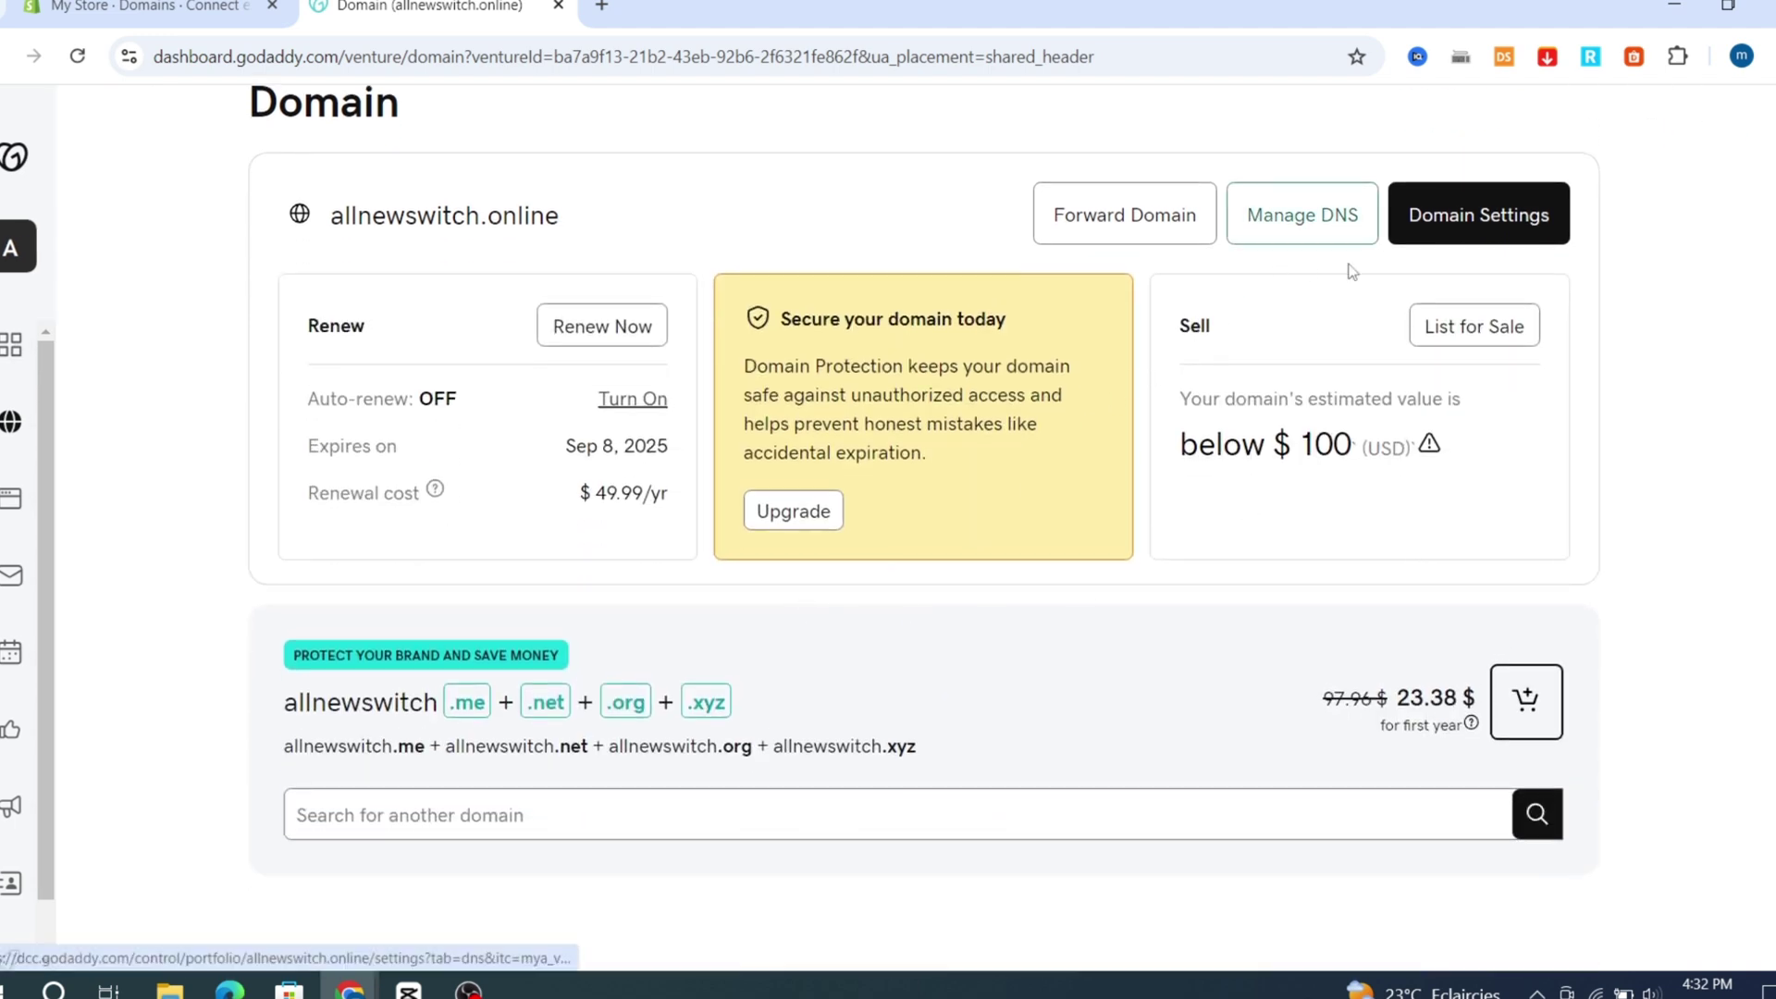
{"action": "scroll", "coordinate": [1480, 407], "scroll_direction": "up", "scroll_amount": 2}
{"action": "scroll", "coordinate": [1526, 435], "scroll_direction": "up", "scroll_amount": 1}
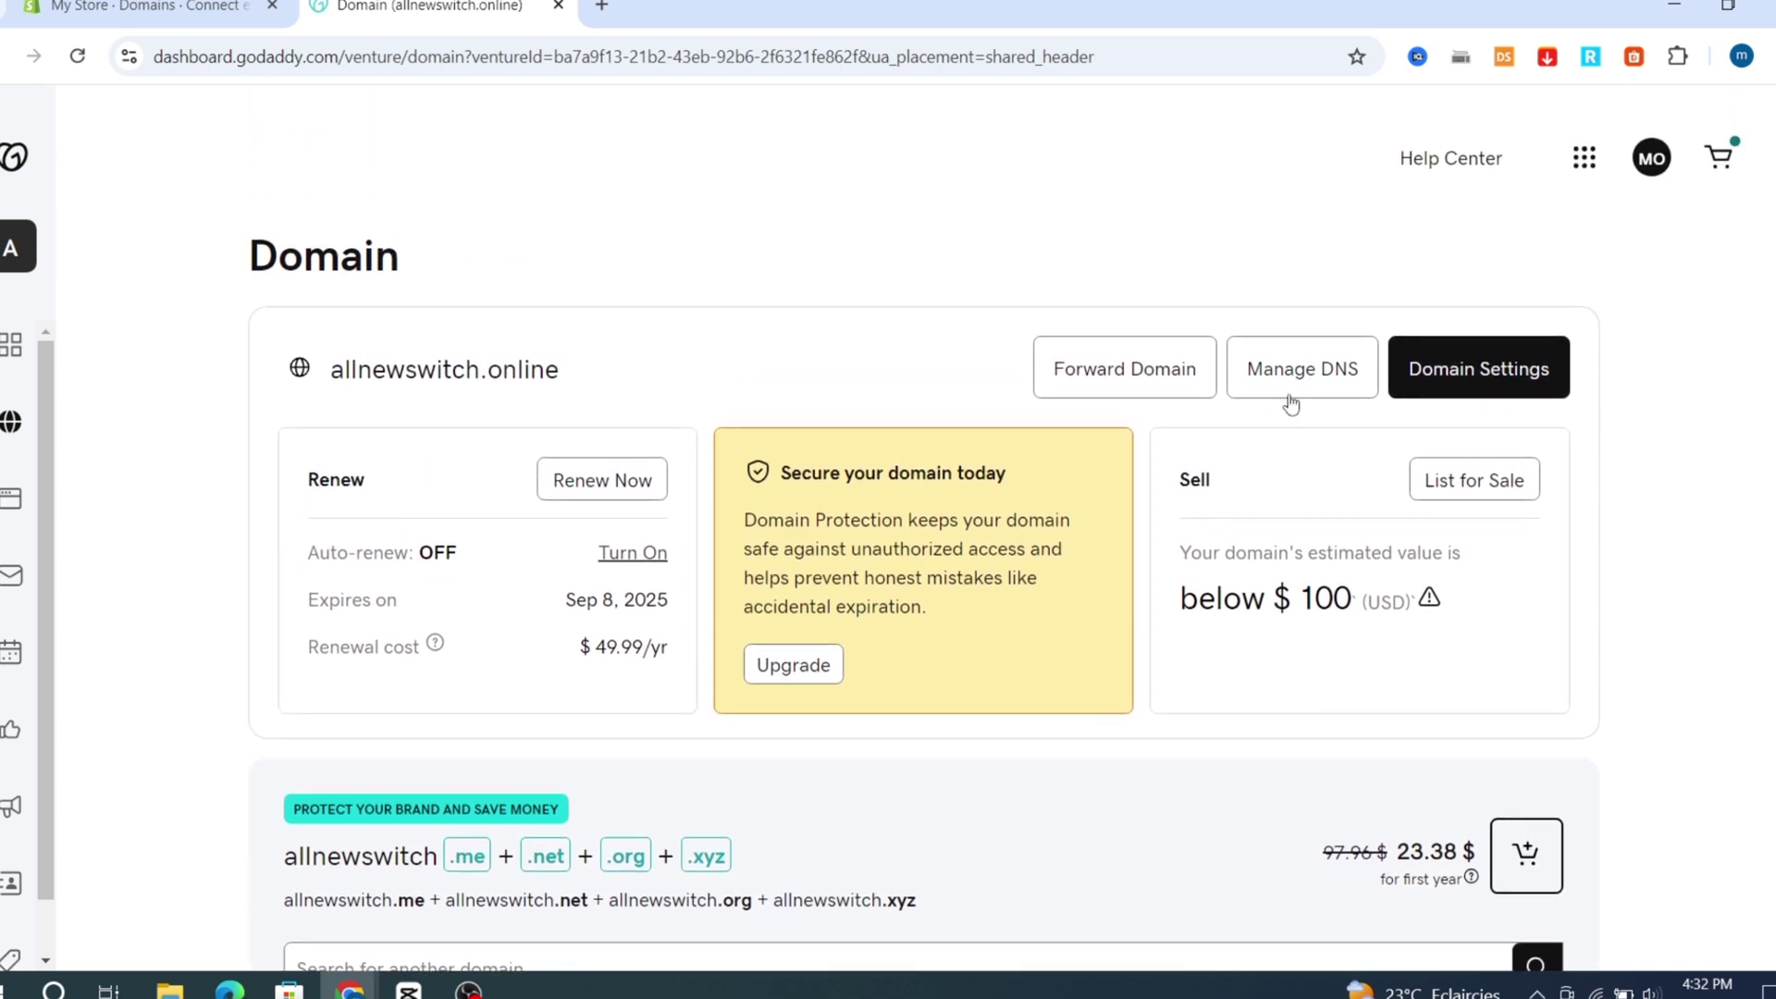
{"action": "left_click", "coordinate": [1294, 391]}
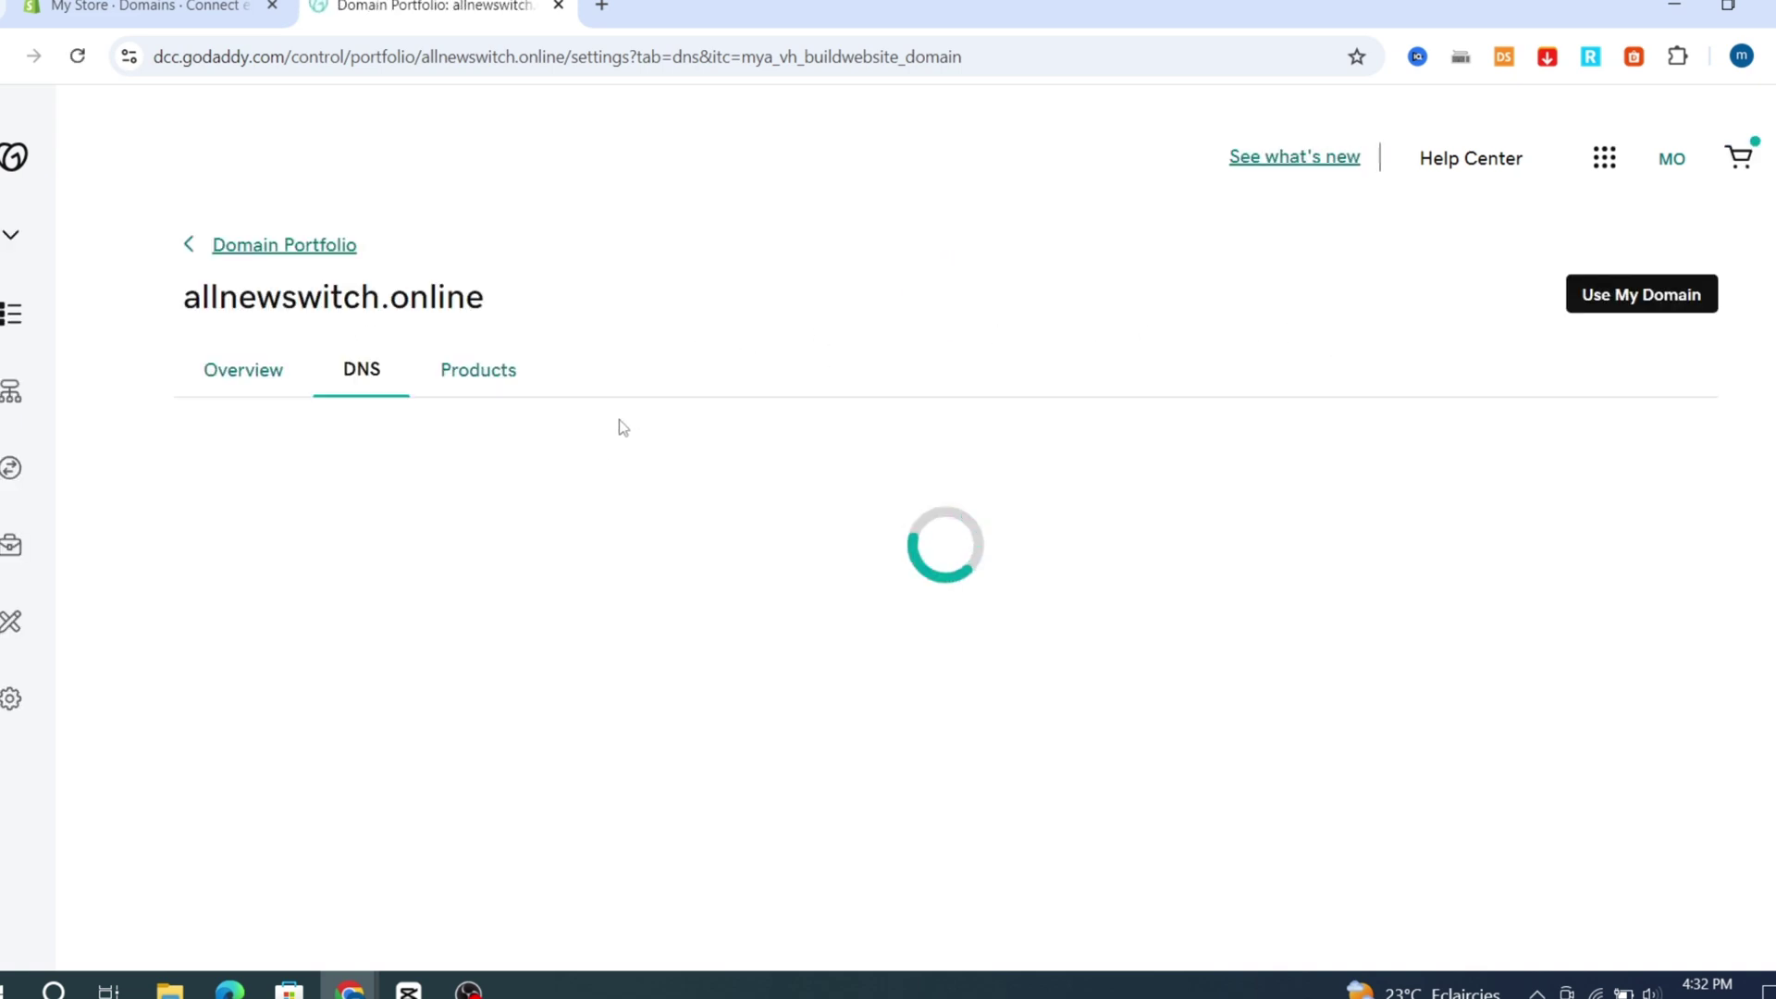
{"action": "scroll", "coordinate": [754, 487], "scroll_direction": "down", "scroll_amount": 5}
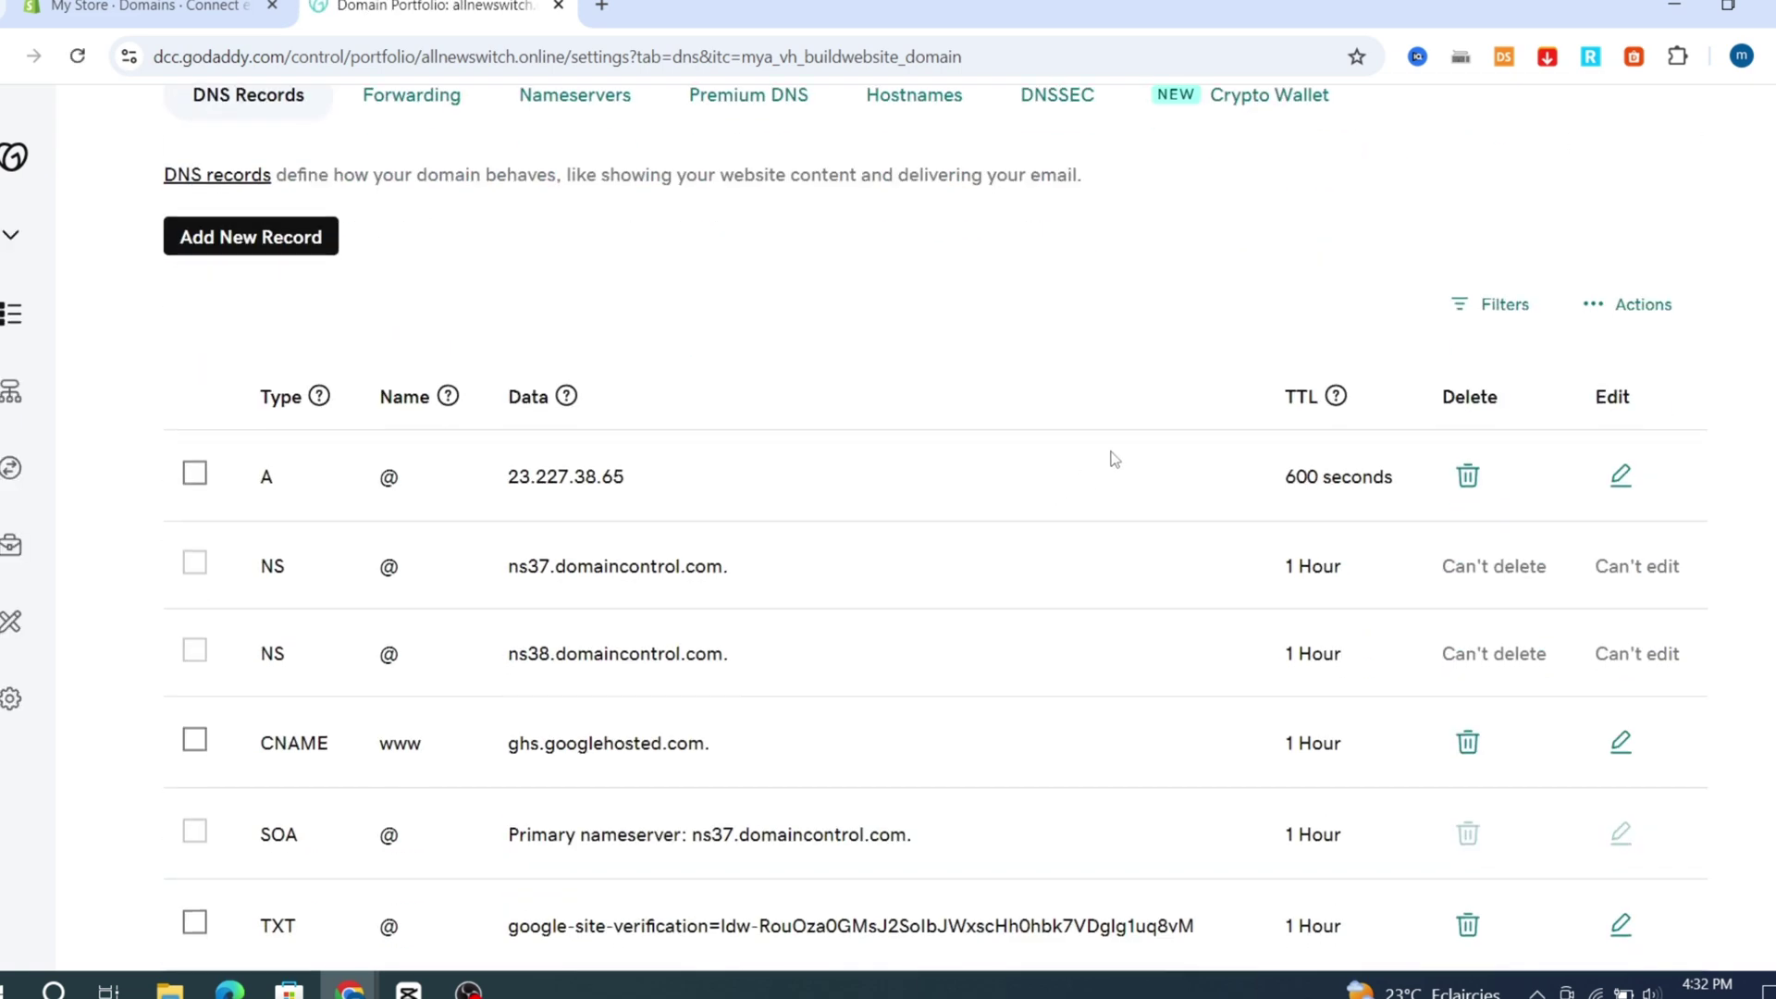
{"action": "left_click", "coordinate": [311, 357]}
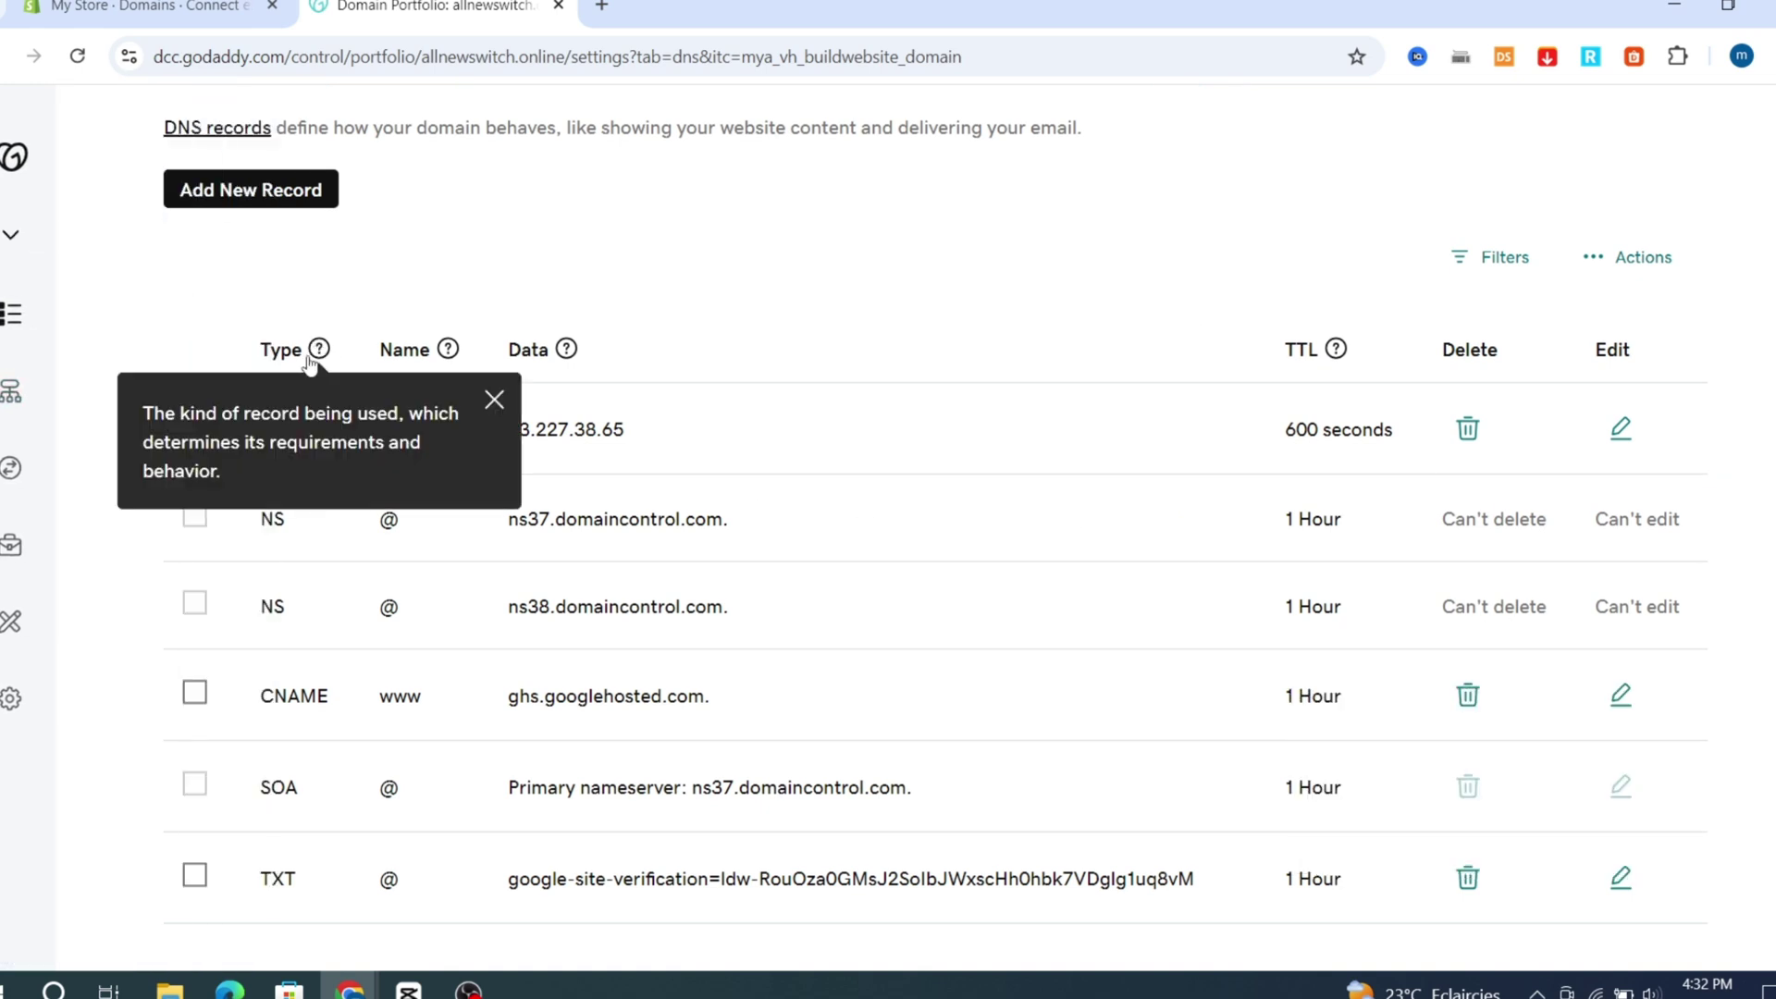
{"action": "left_click", "coordinate": [775, 293]}
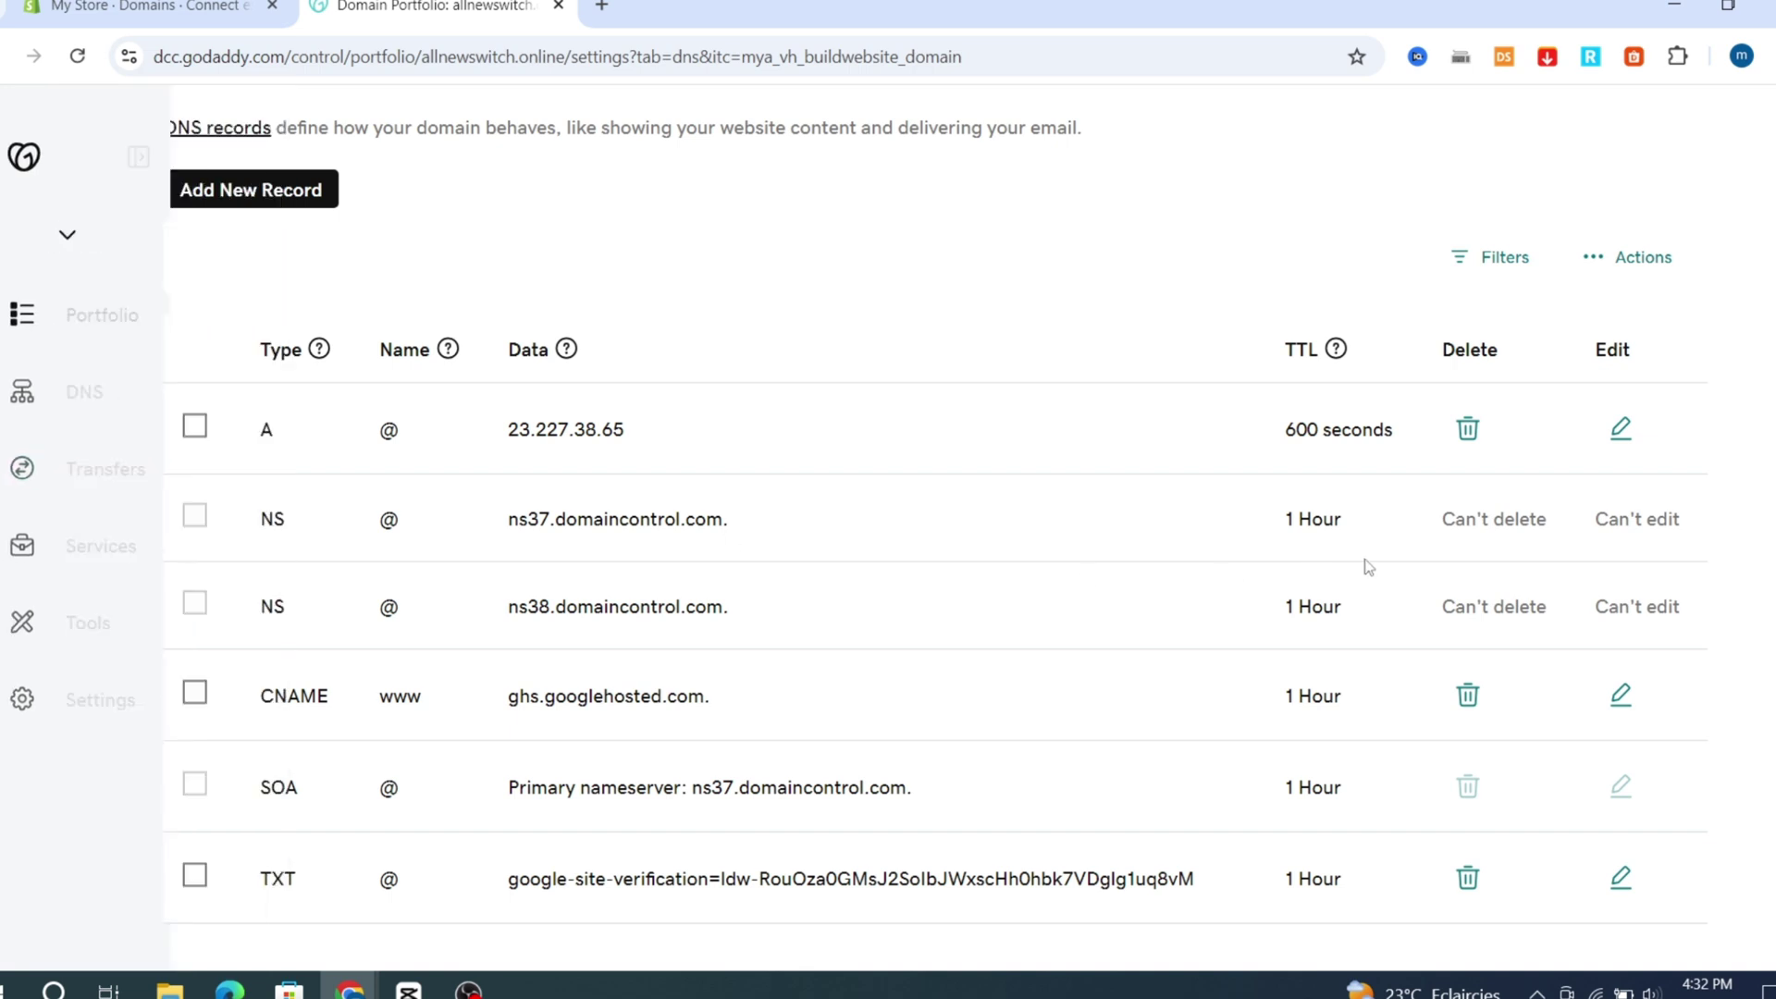
Step: Delete the existing A, CNAME and TXT records from the domain's DNS records
{"action": "left_click", "coordinate": [195, 427]}
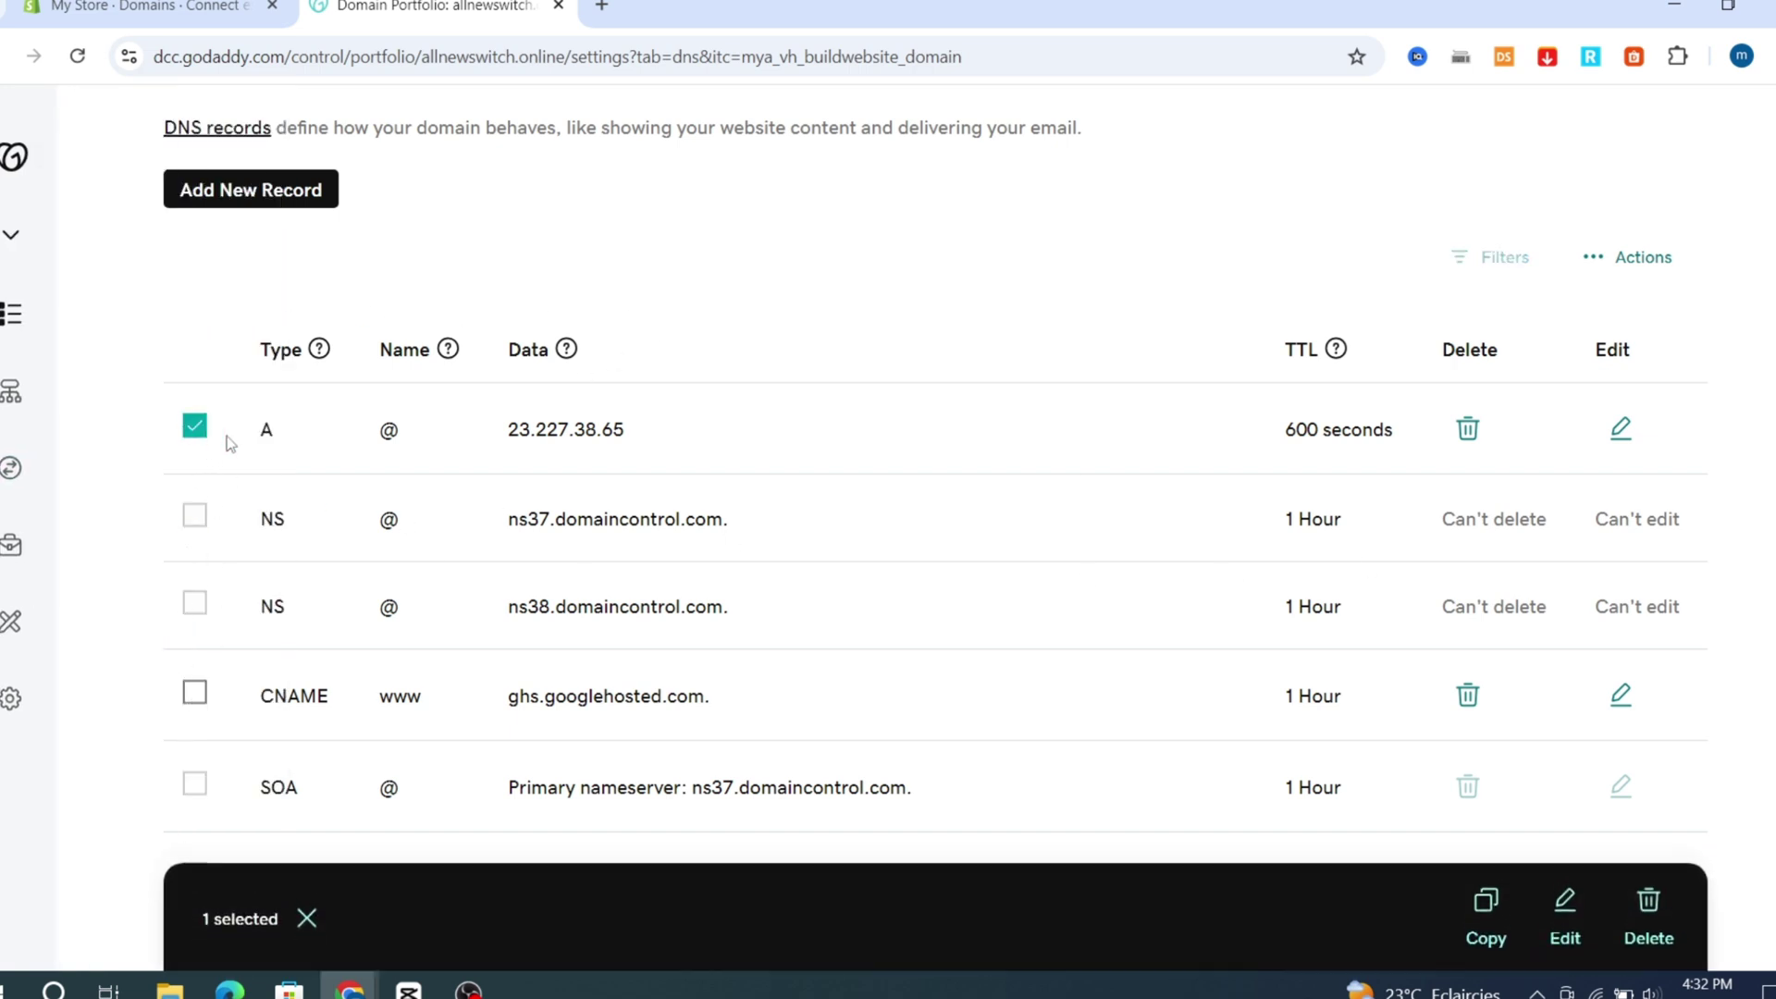
{"action": "left_click", "coordinate": [194, 692]}
{"action": "scroll", "coordinate": [824, 611], "scroll_direction": "down", "scroll_amount": 1}
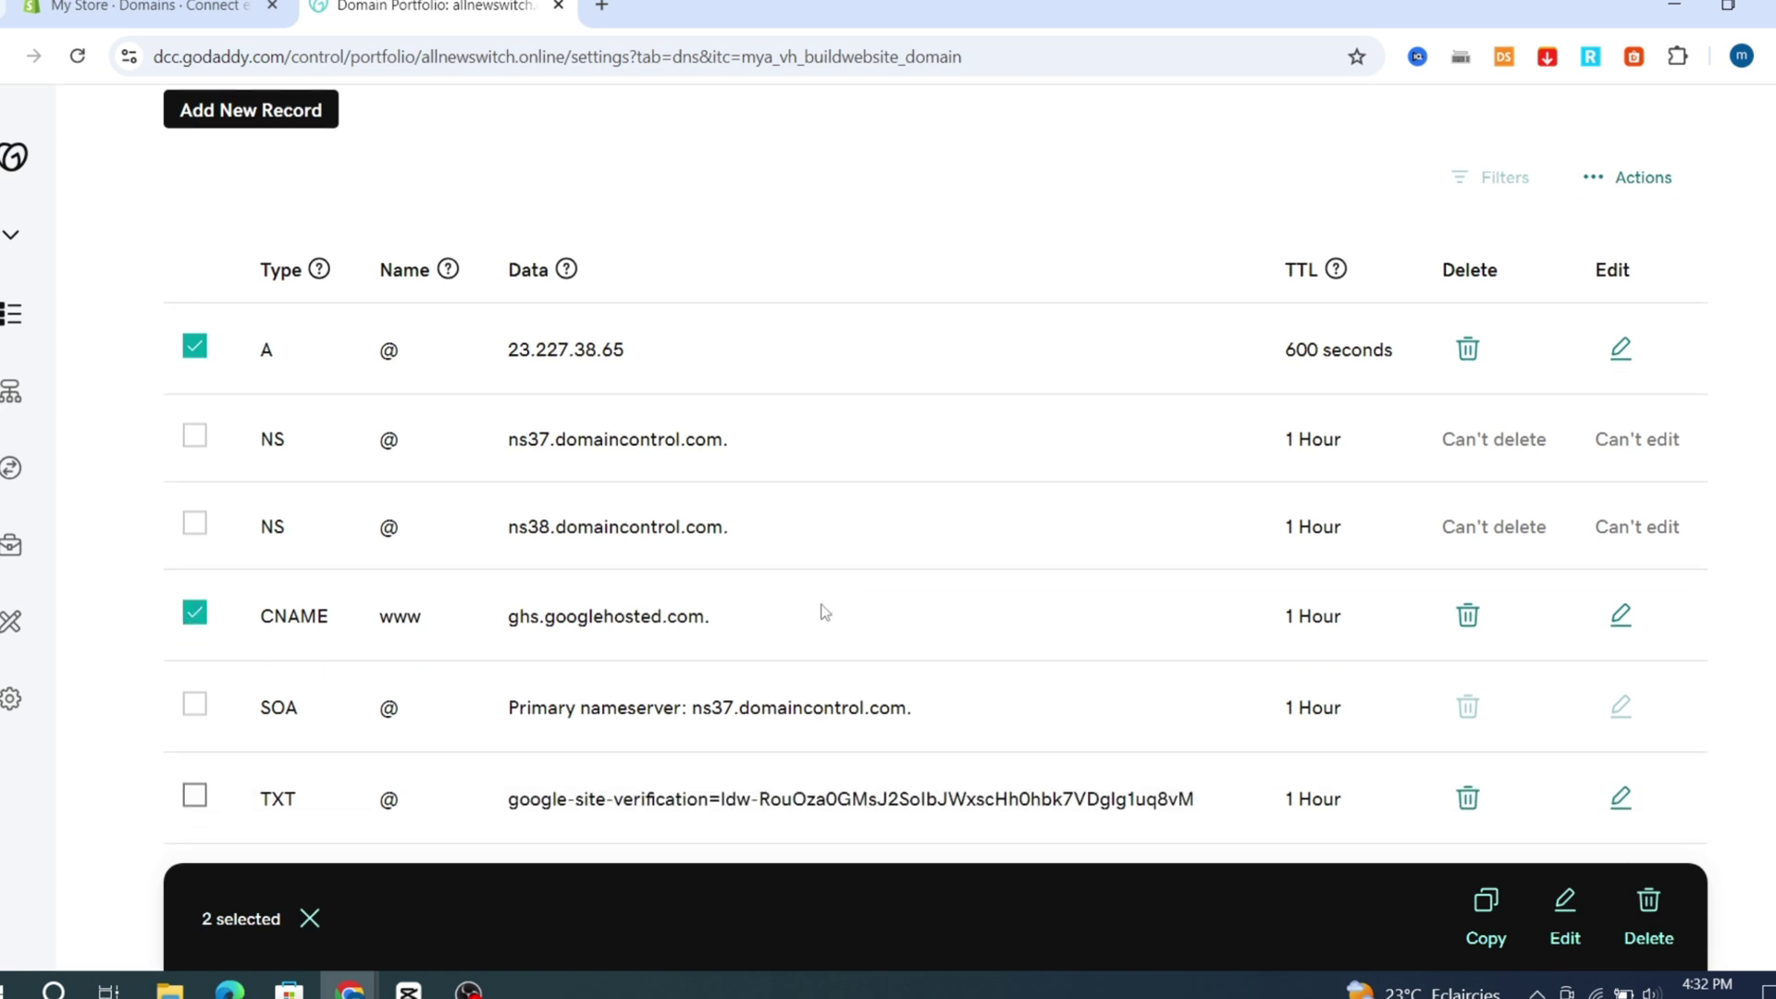
{"action": "left_click", "coordinate": [192, 799]}
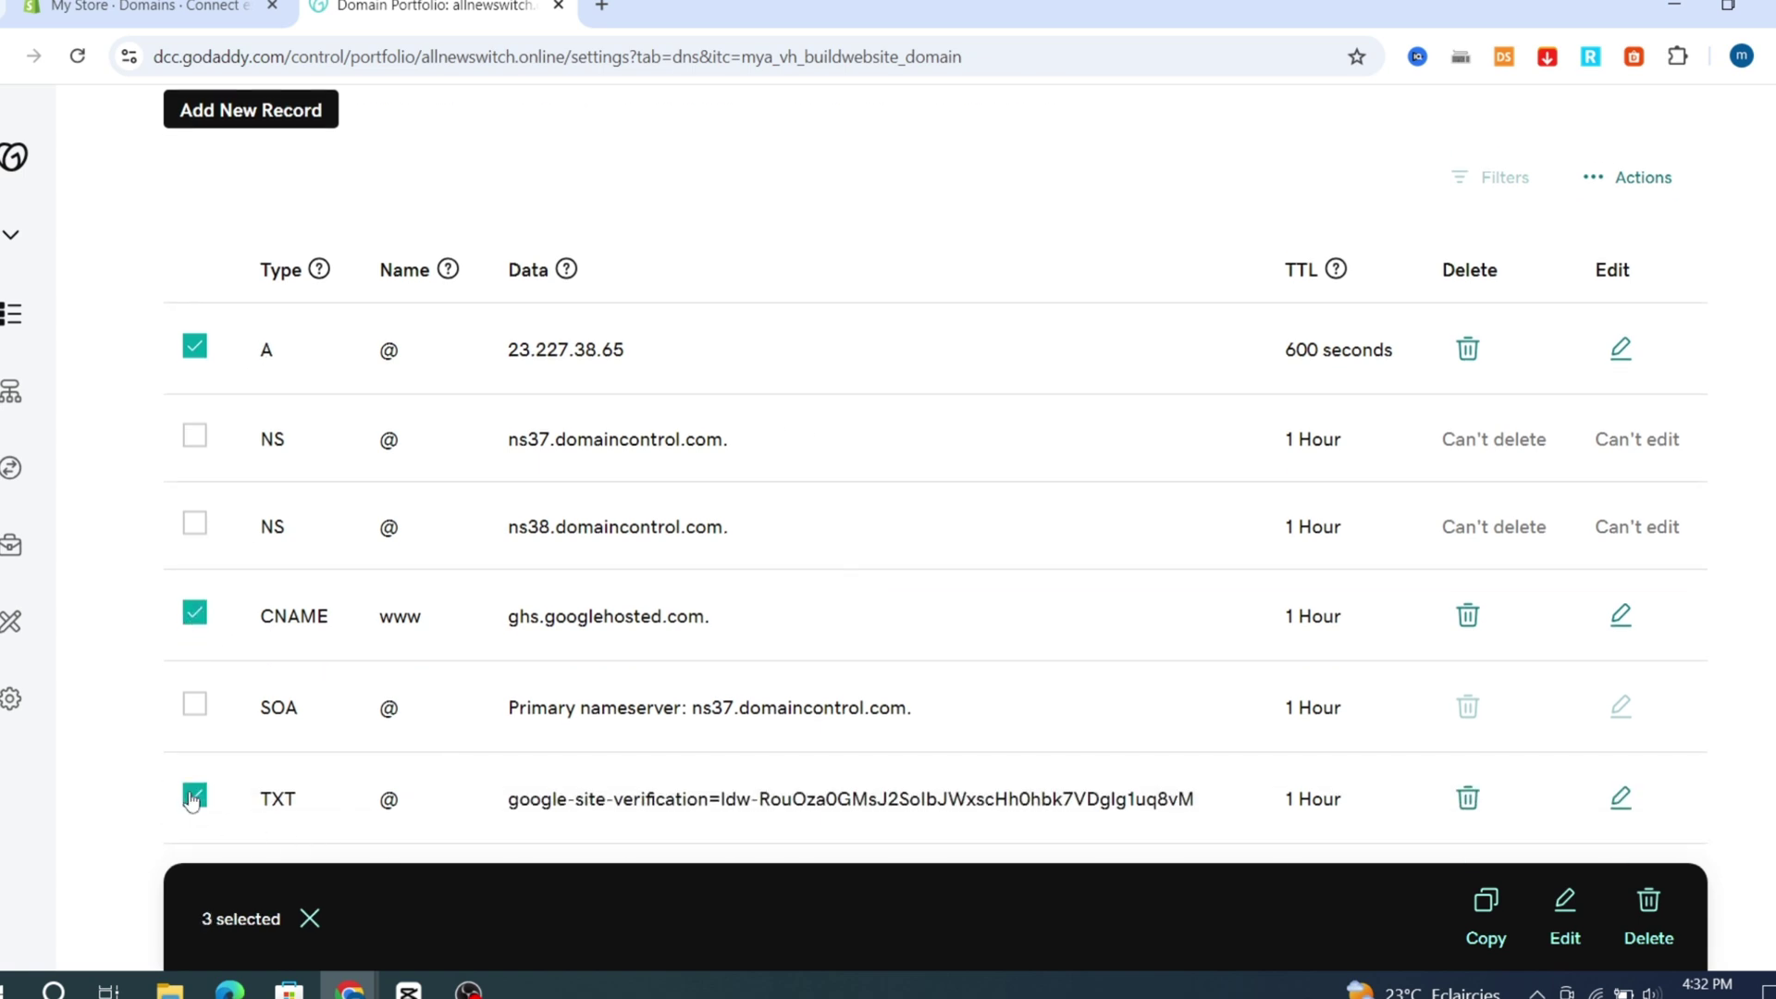
{"action": "left_click", "coordinate": [1664, 918]}
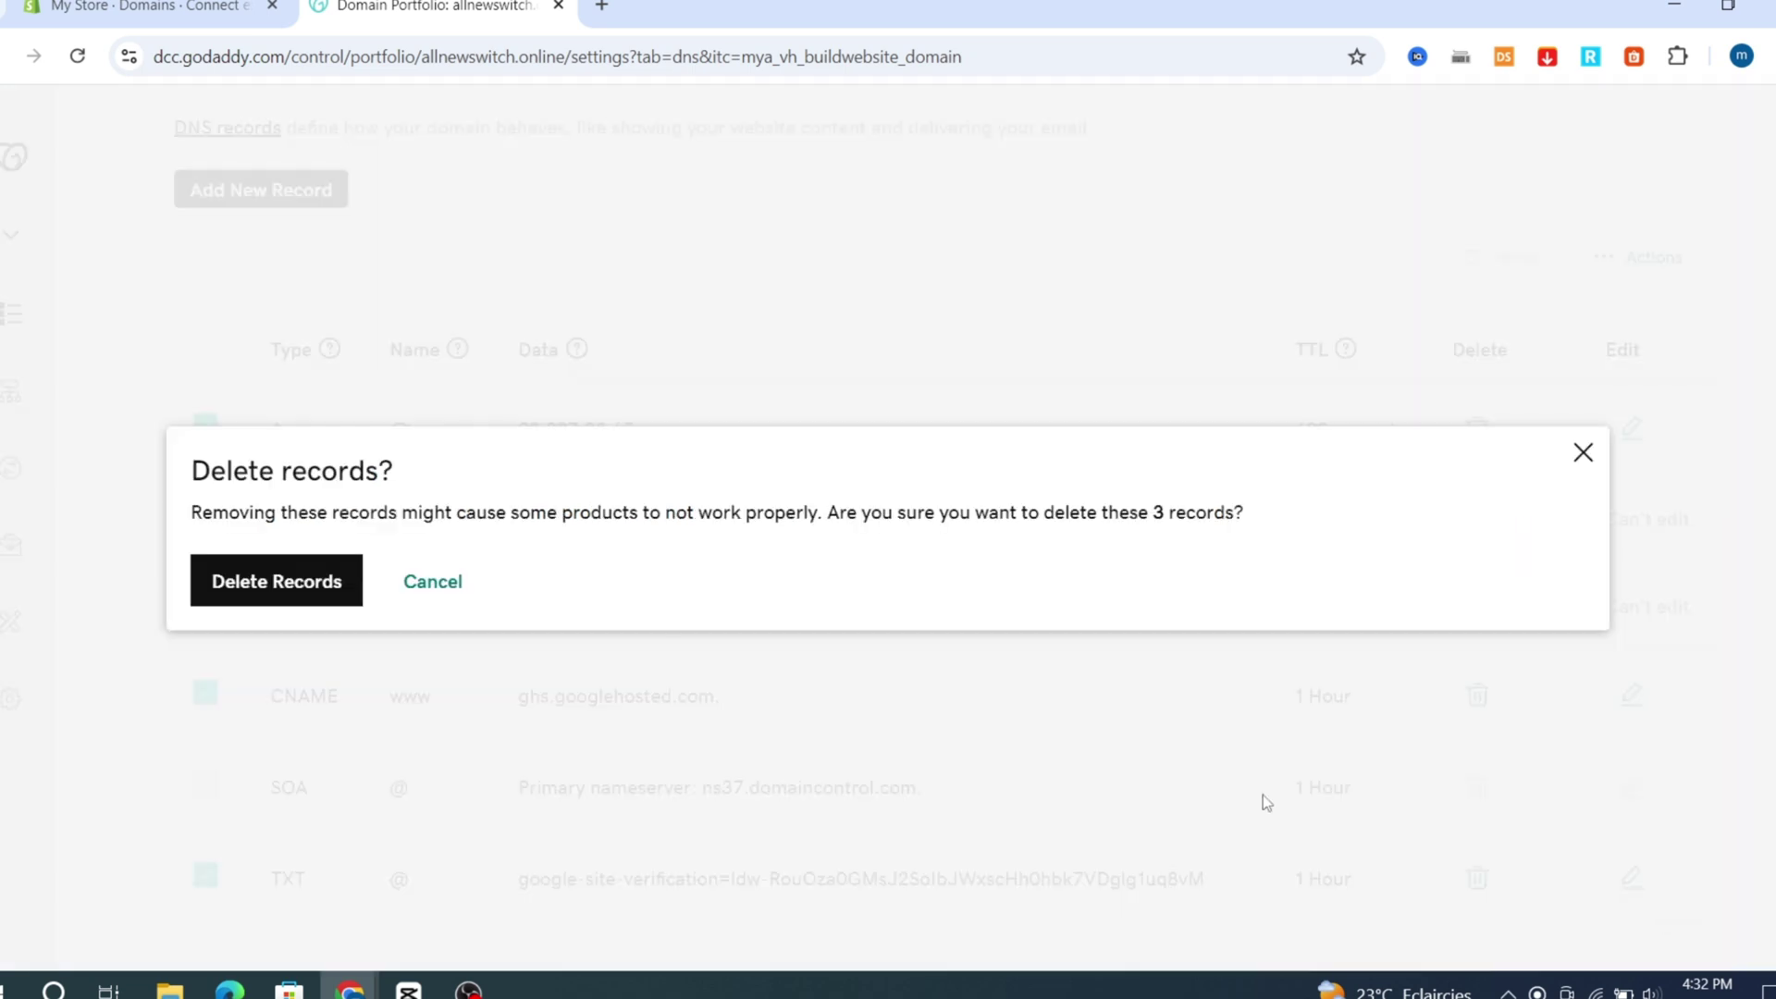
{"action": "left_click", "coordinate": [267, 590]}
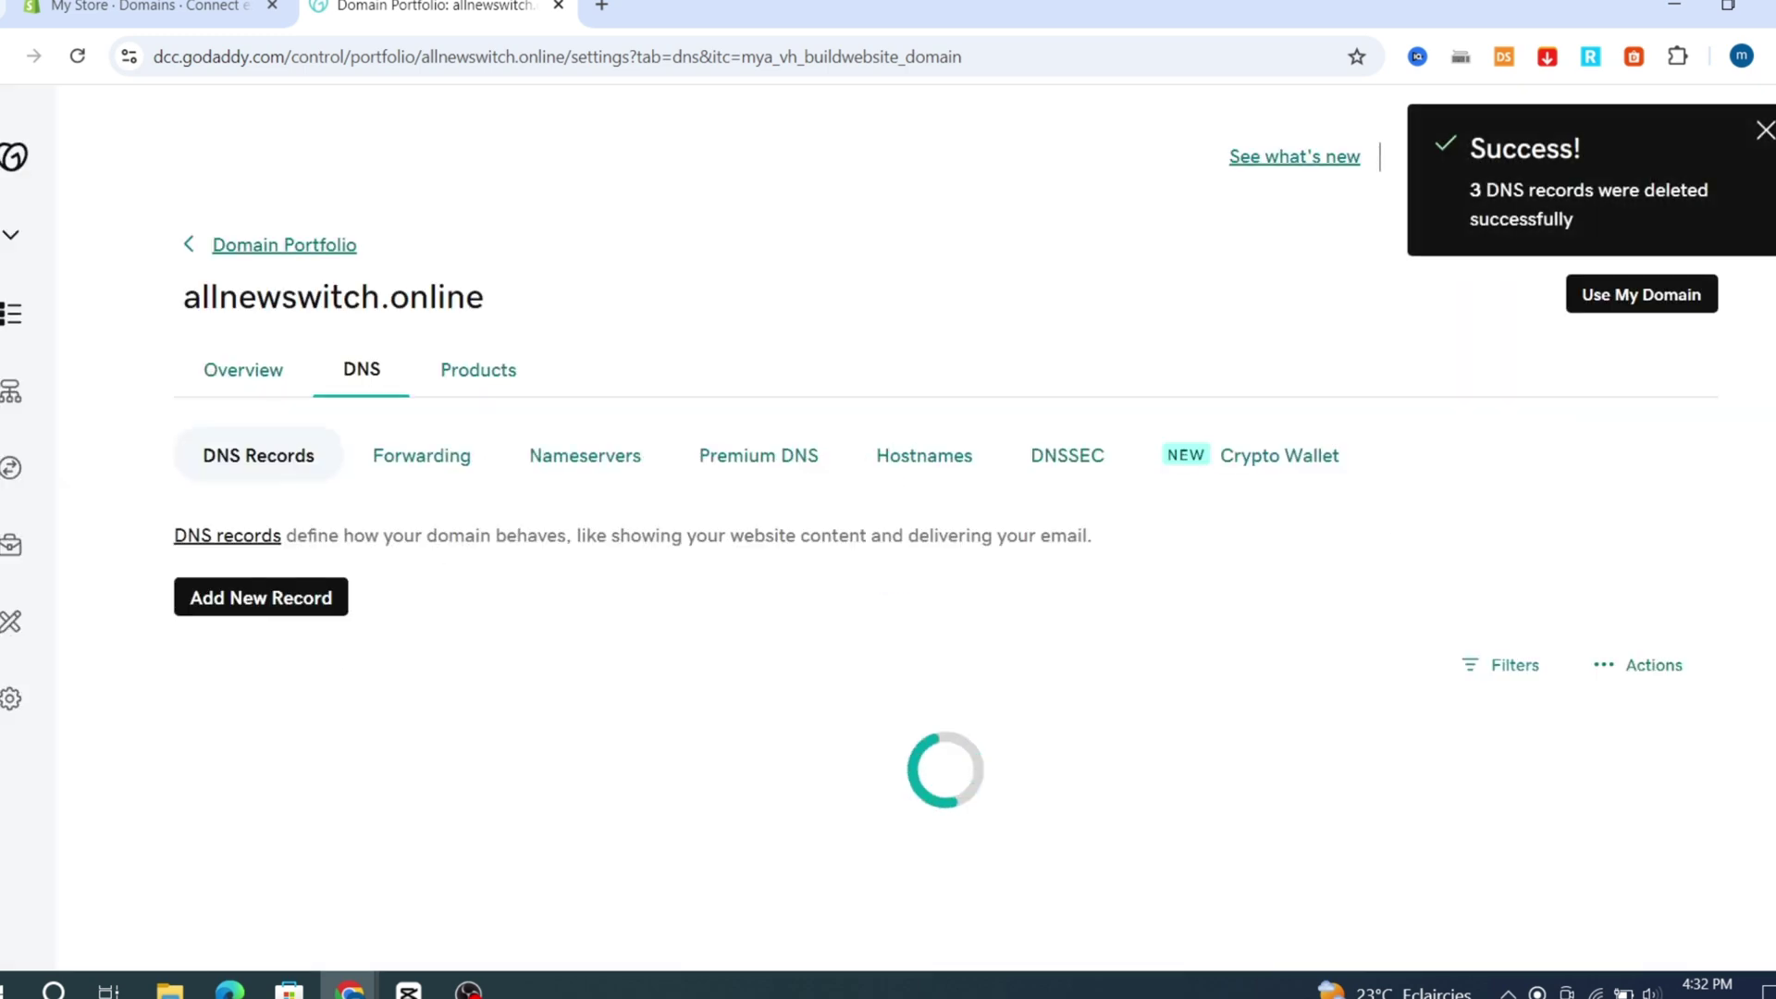
{"action": "scroll", "coordinate": [1392, 713], "scroll_direction": "down", "scroll_amount": 2}
{"action": "left_click", "coordinate": [1429, 689]}
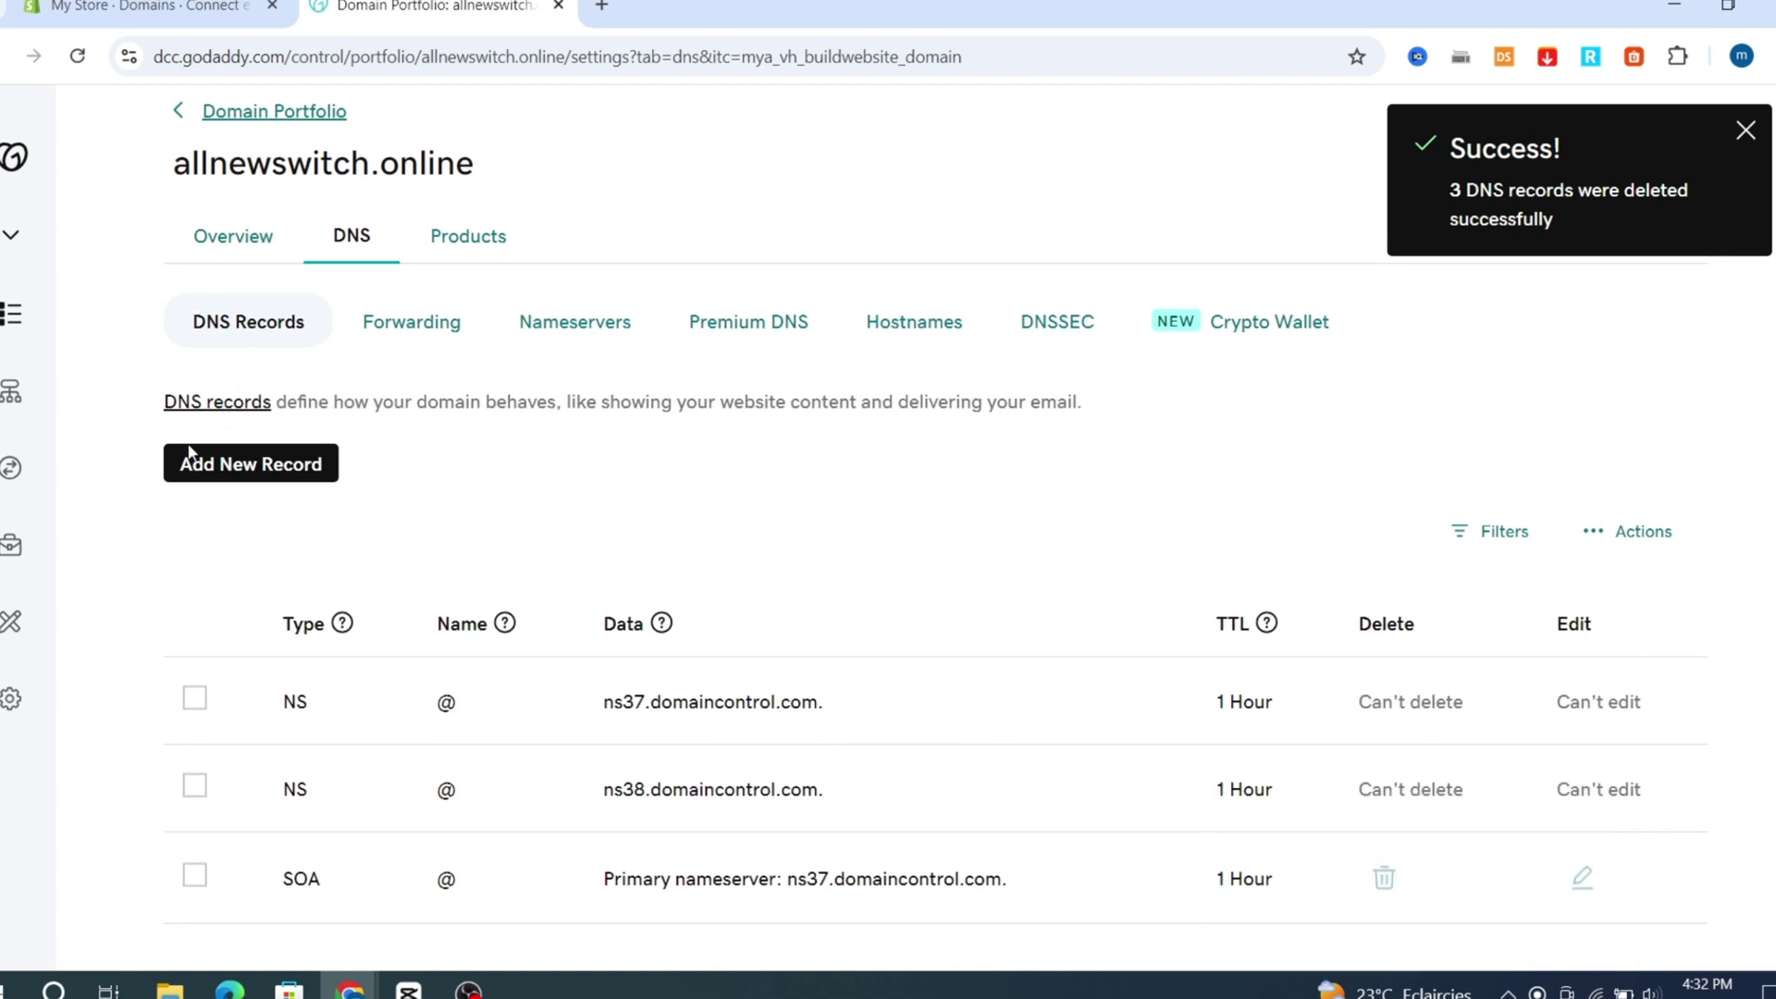
Step: Start a new CNAME record in GoDaddy and enter the name www copied from Shopify's ownership verification records
{"action": "left_click", "coordinate": [255, 465]}
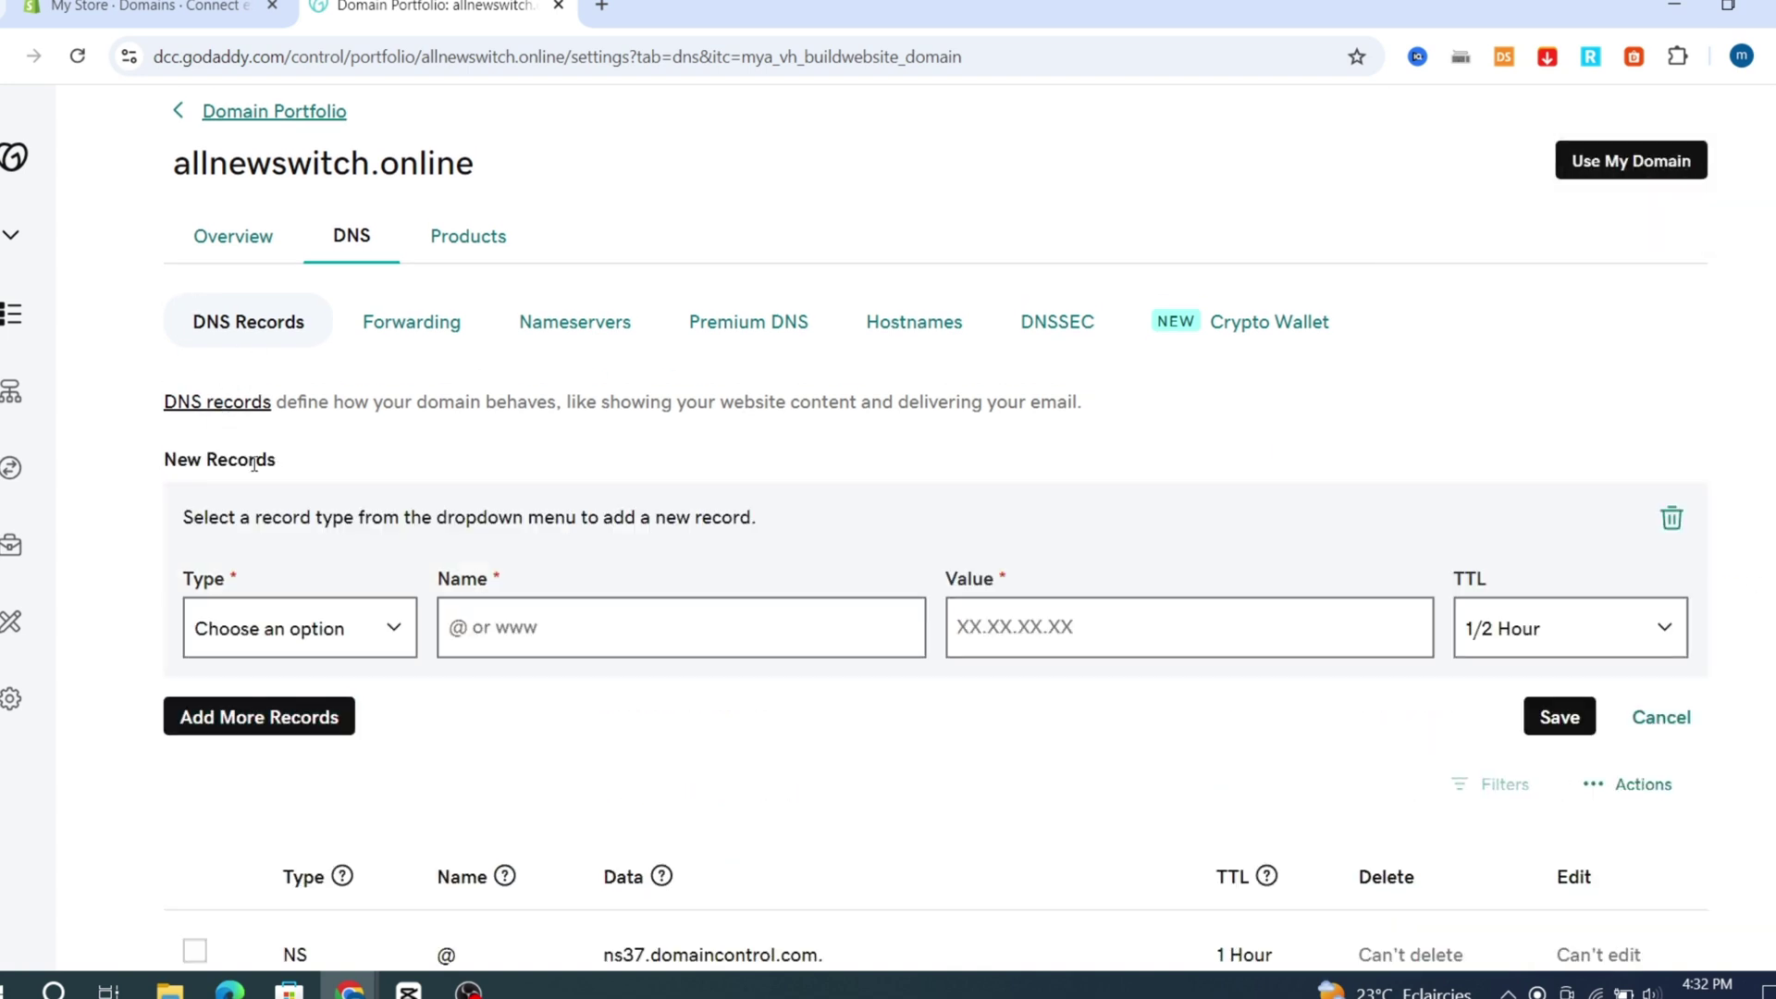
{"action": "left_click", "coordinate": [270, 645]}
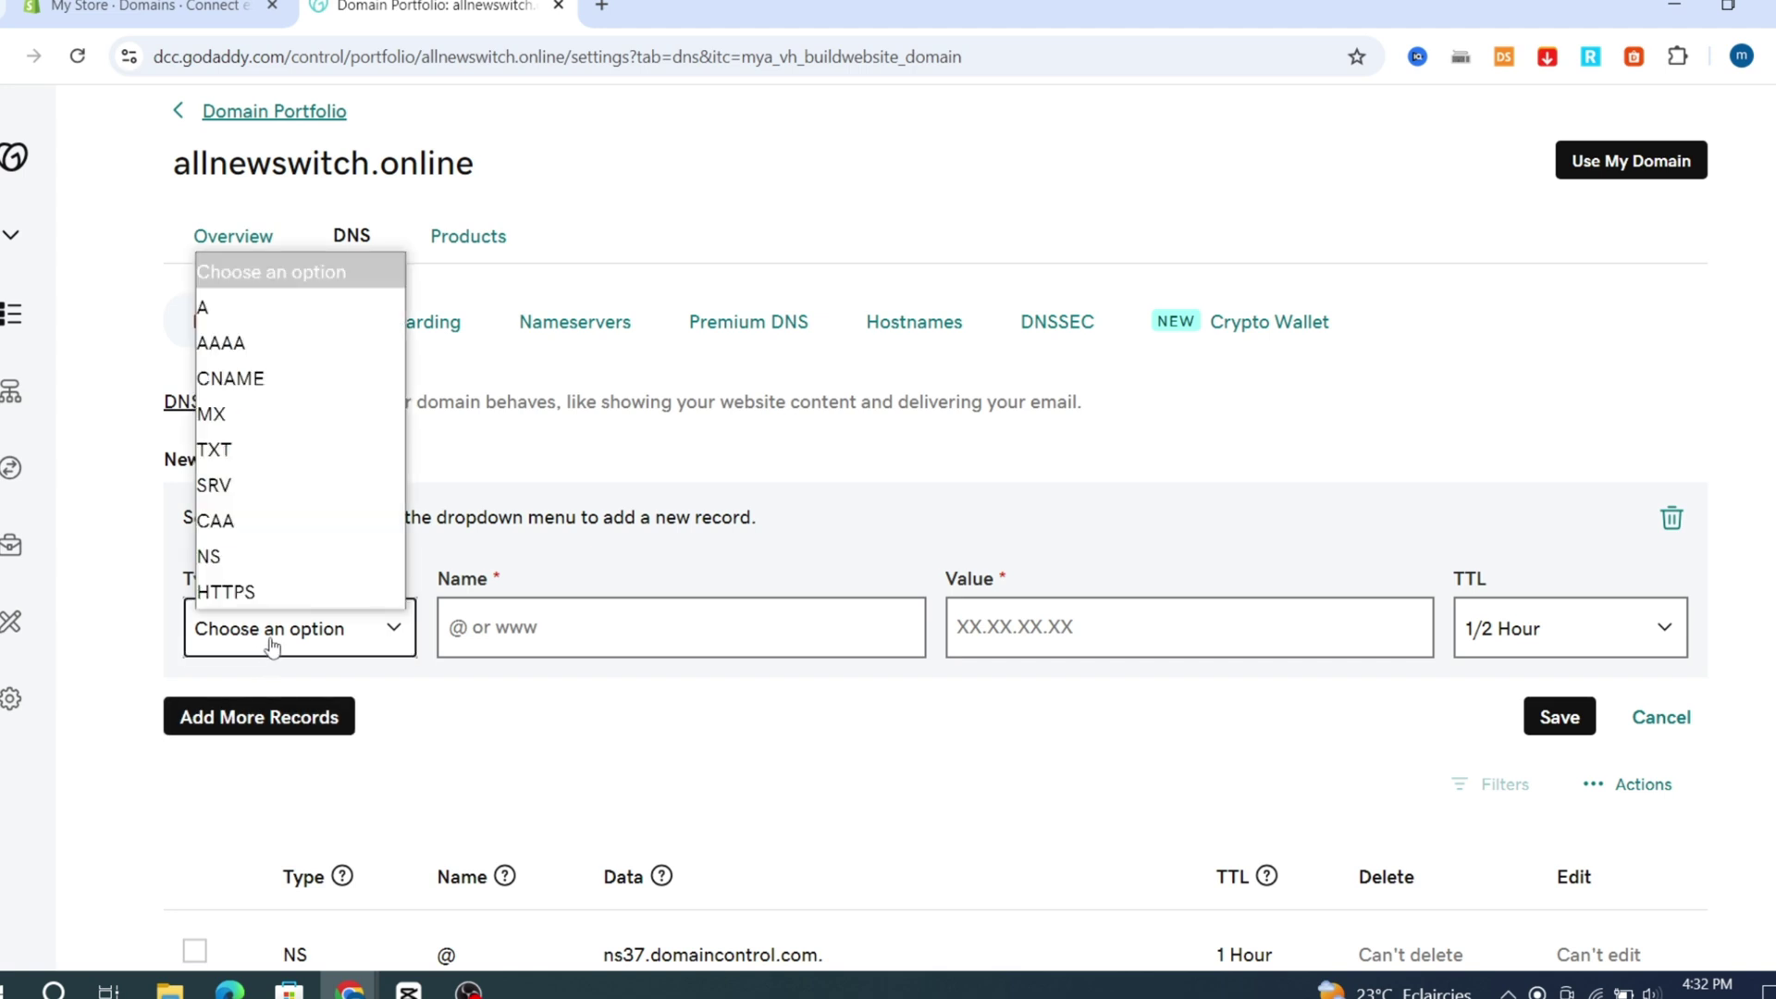
{"action": "left_click", "coordinate": [209, 382]}
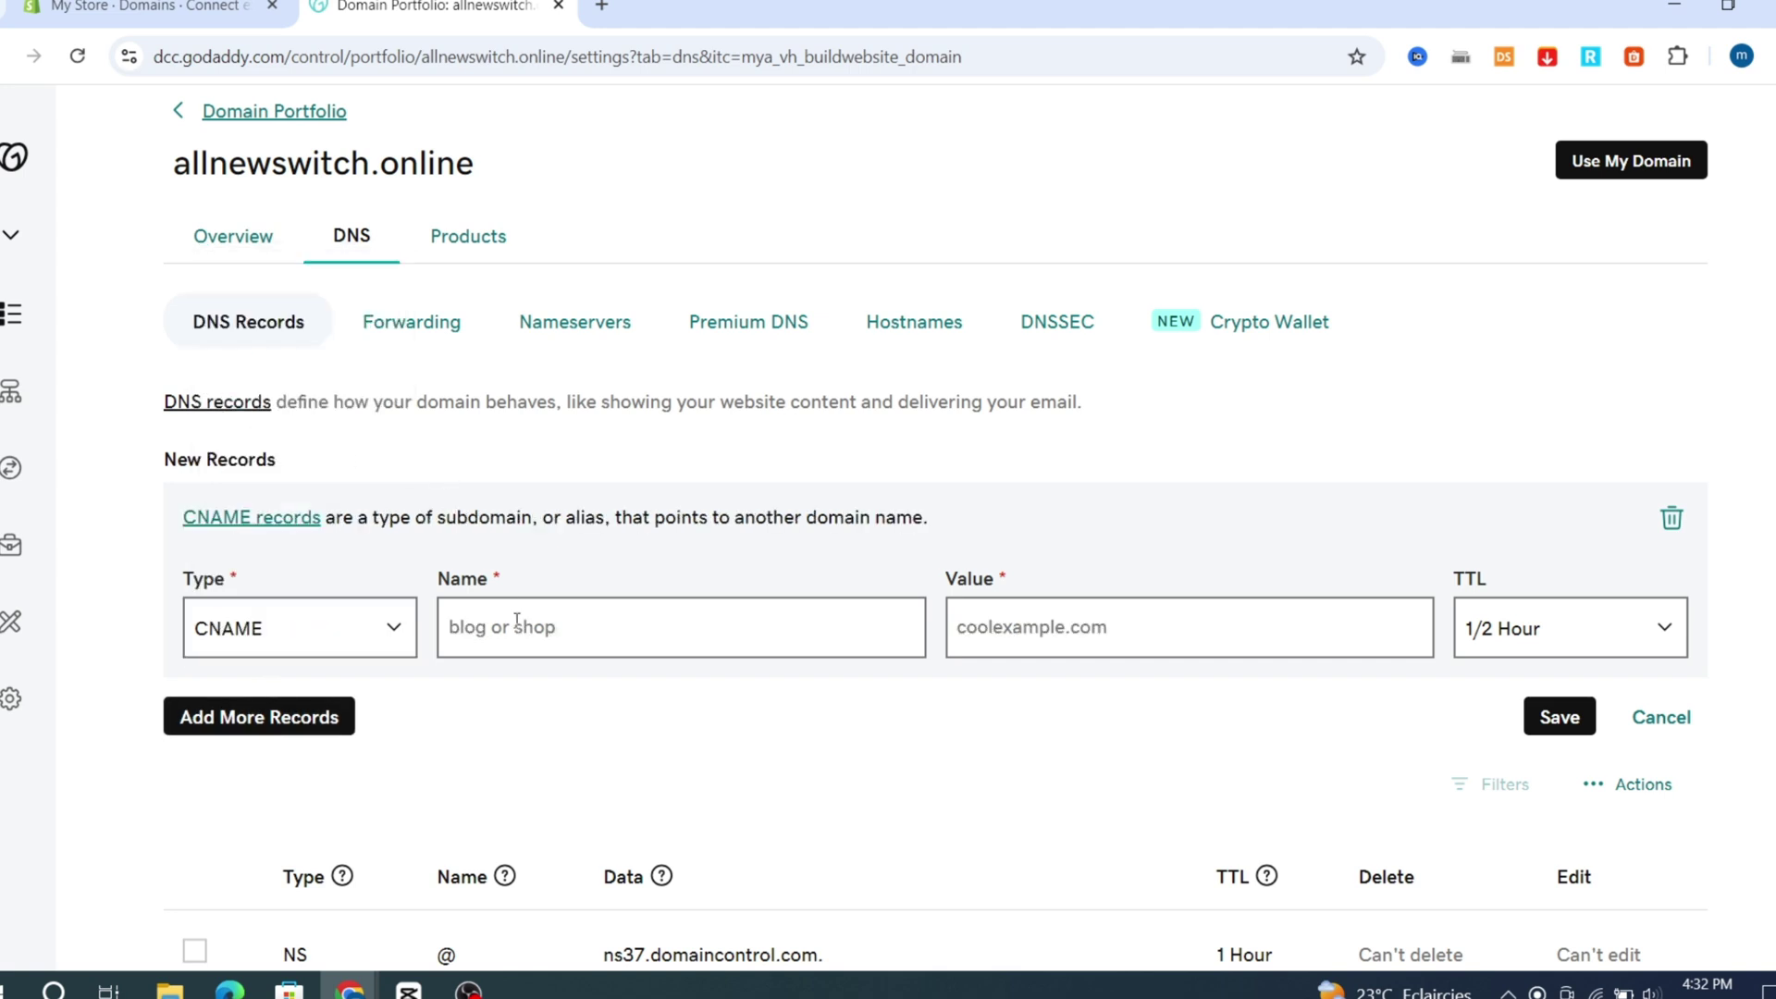
{"action": "left_click", "coordinate": [544, 629]}
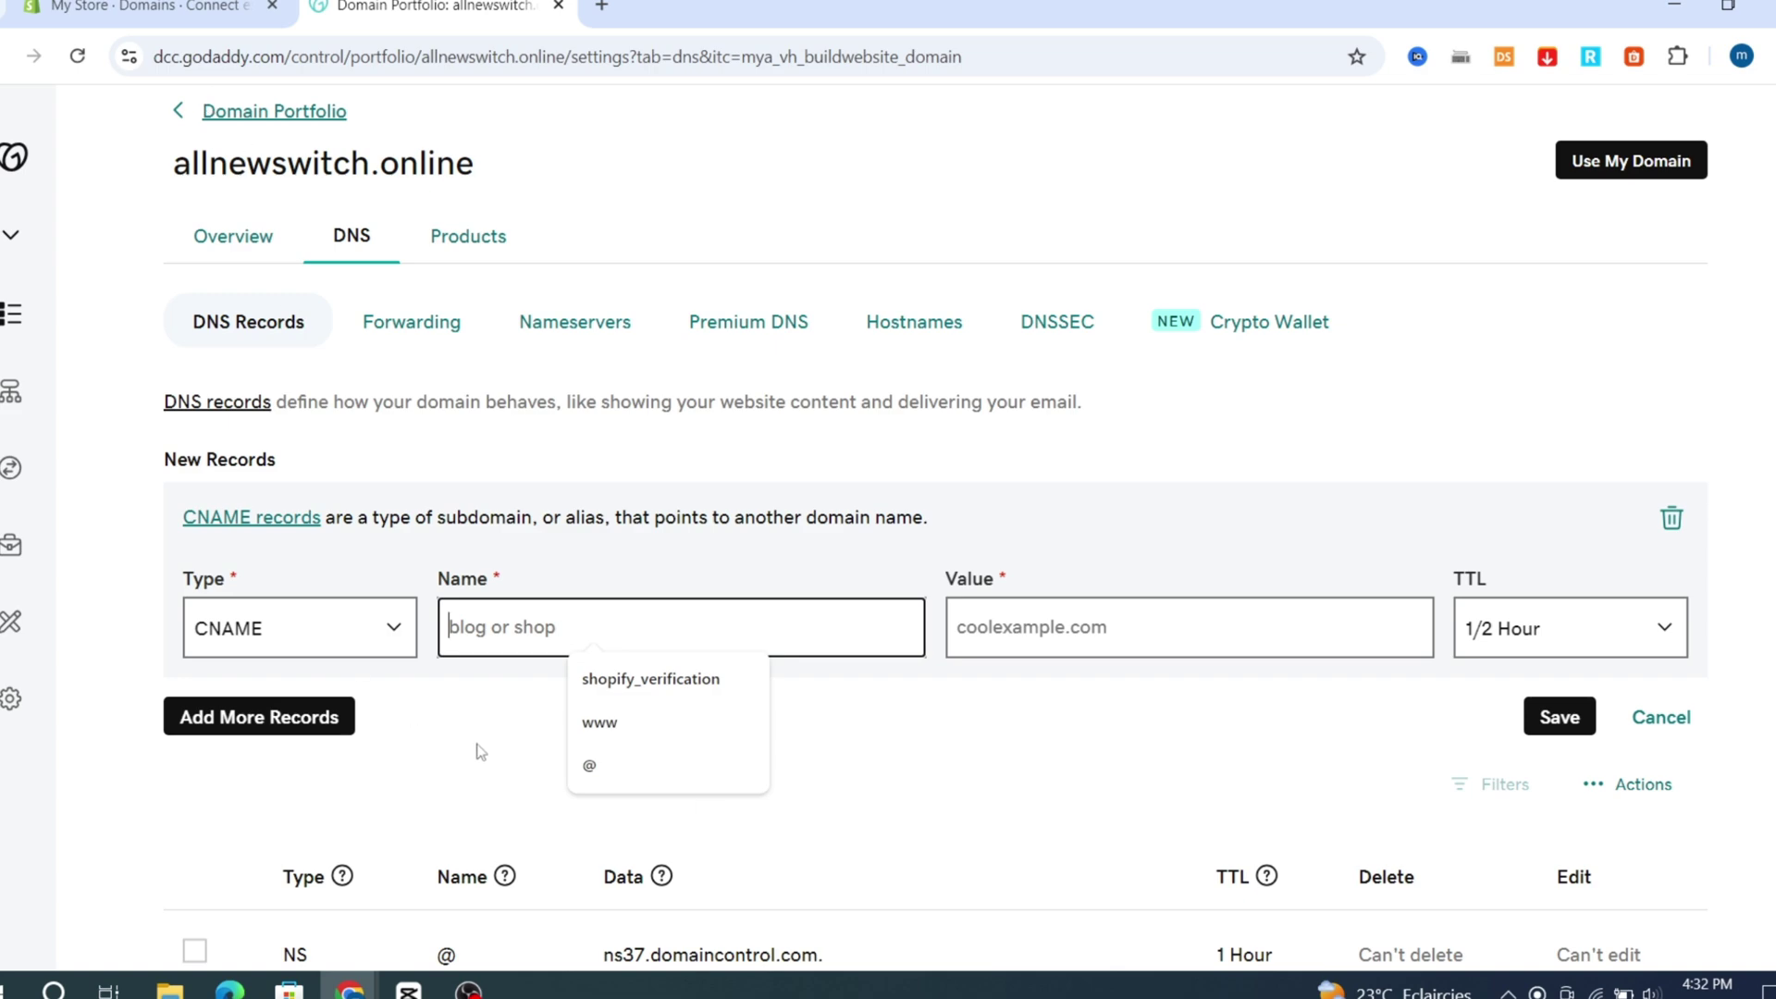
{"action": "left_click", "coordinate": [594, 765]}
{"action": "left_click", "coordinate": [144, 7]}
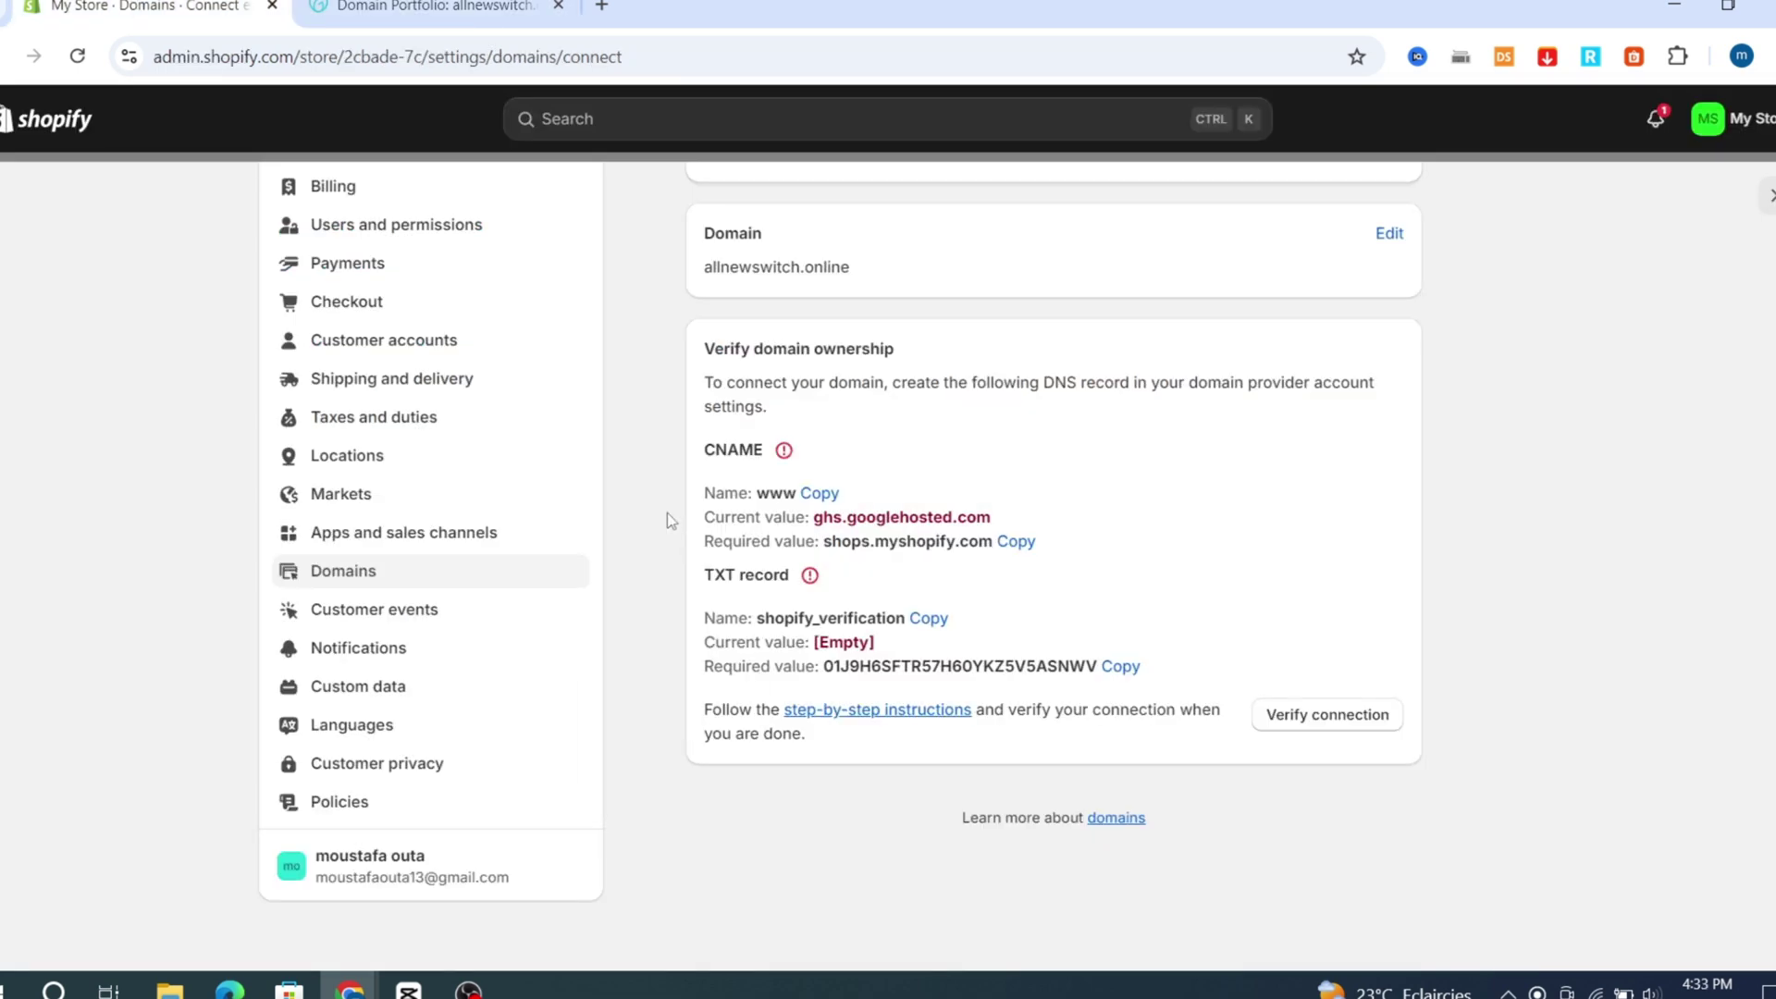
{"action": "left_click", "coordinate": [820, 492]}
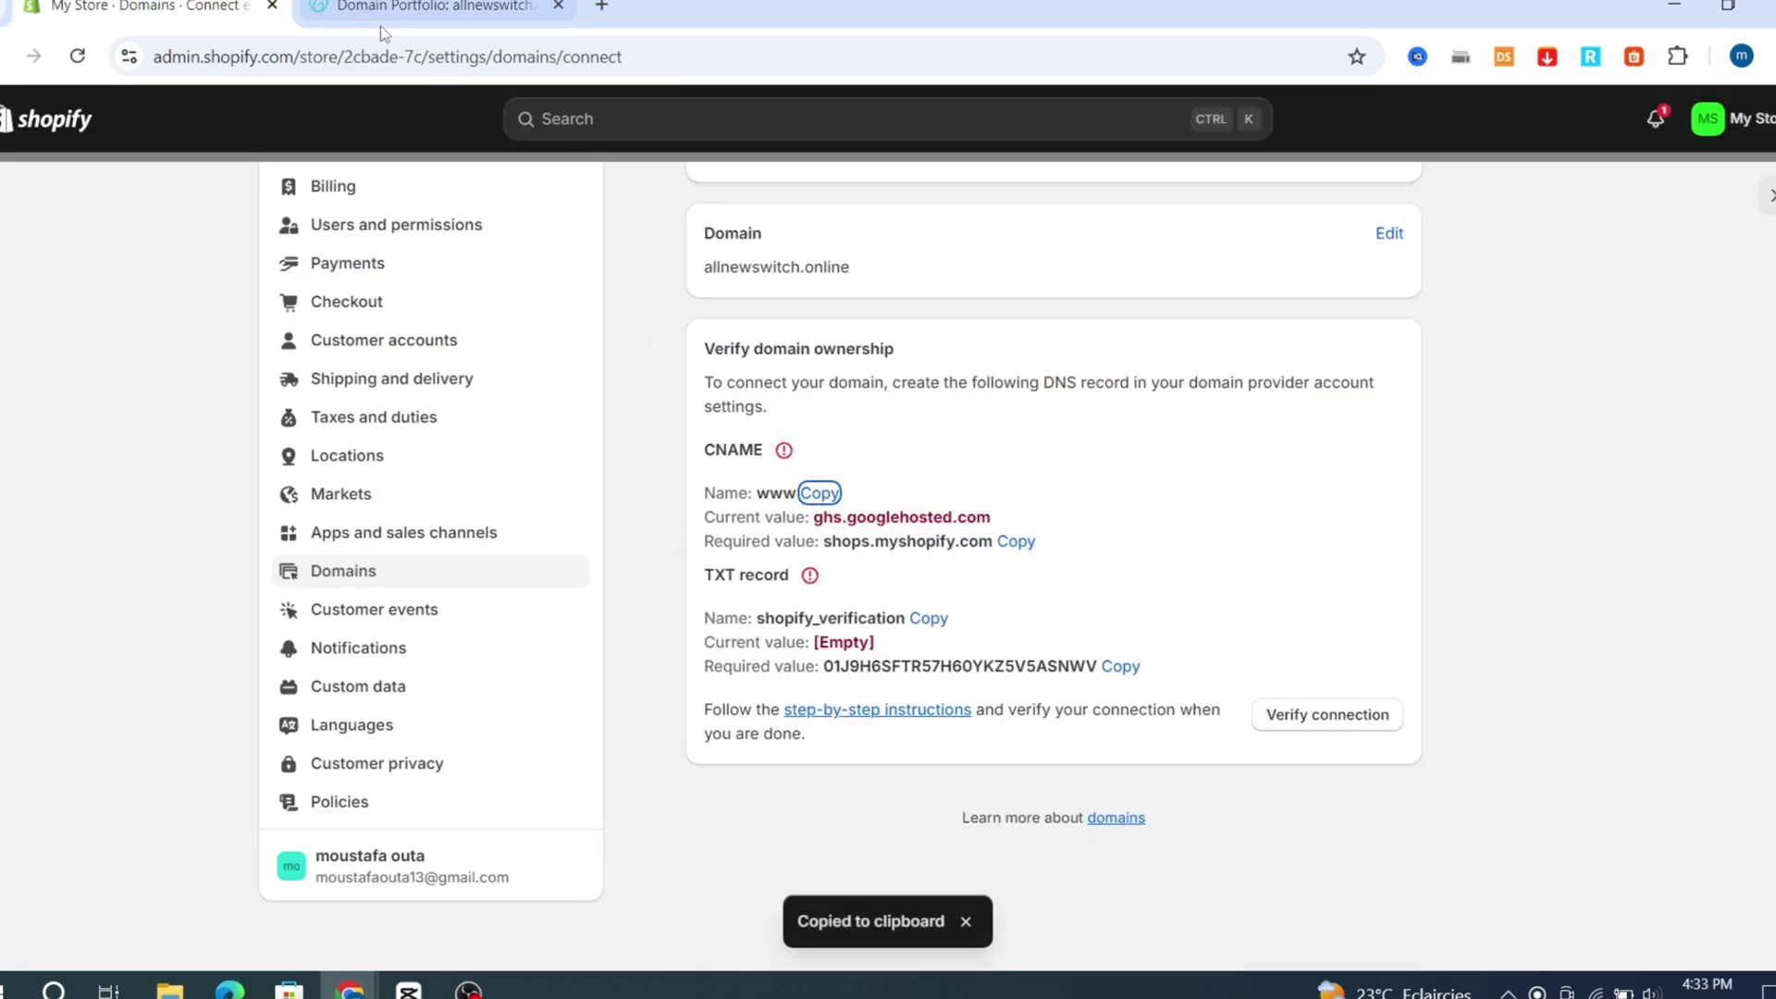
{"action": "left_click", "coordinate": [425, 7]}
Step: Copy the required CNAME value shops.myshopify.com from Shopify and enter it as the new GoDaddy record's value
{"action": "left_click", "coordinate": [1010, 626]}
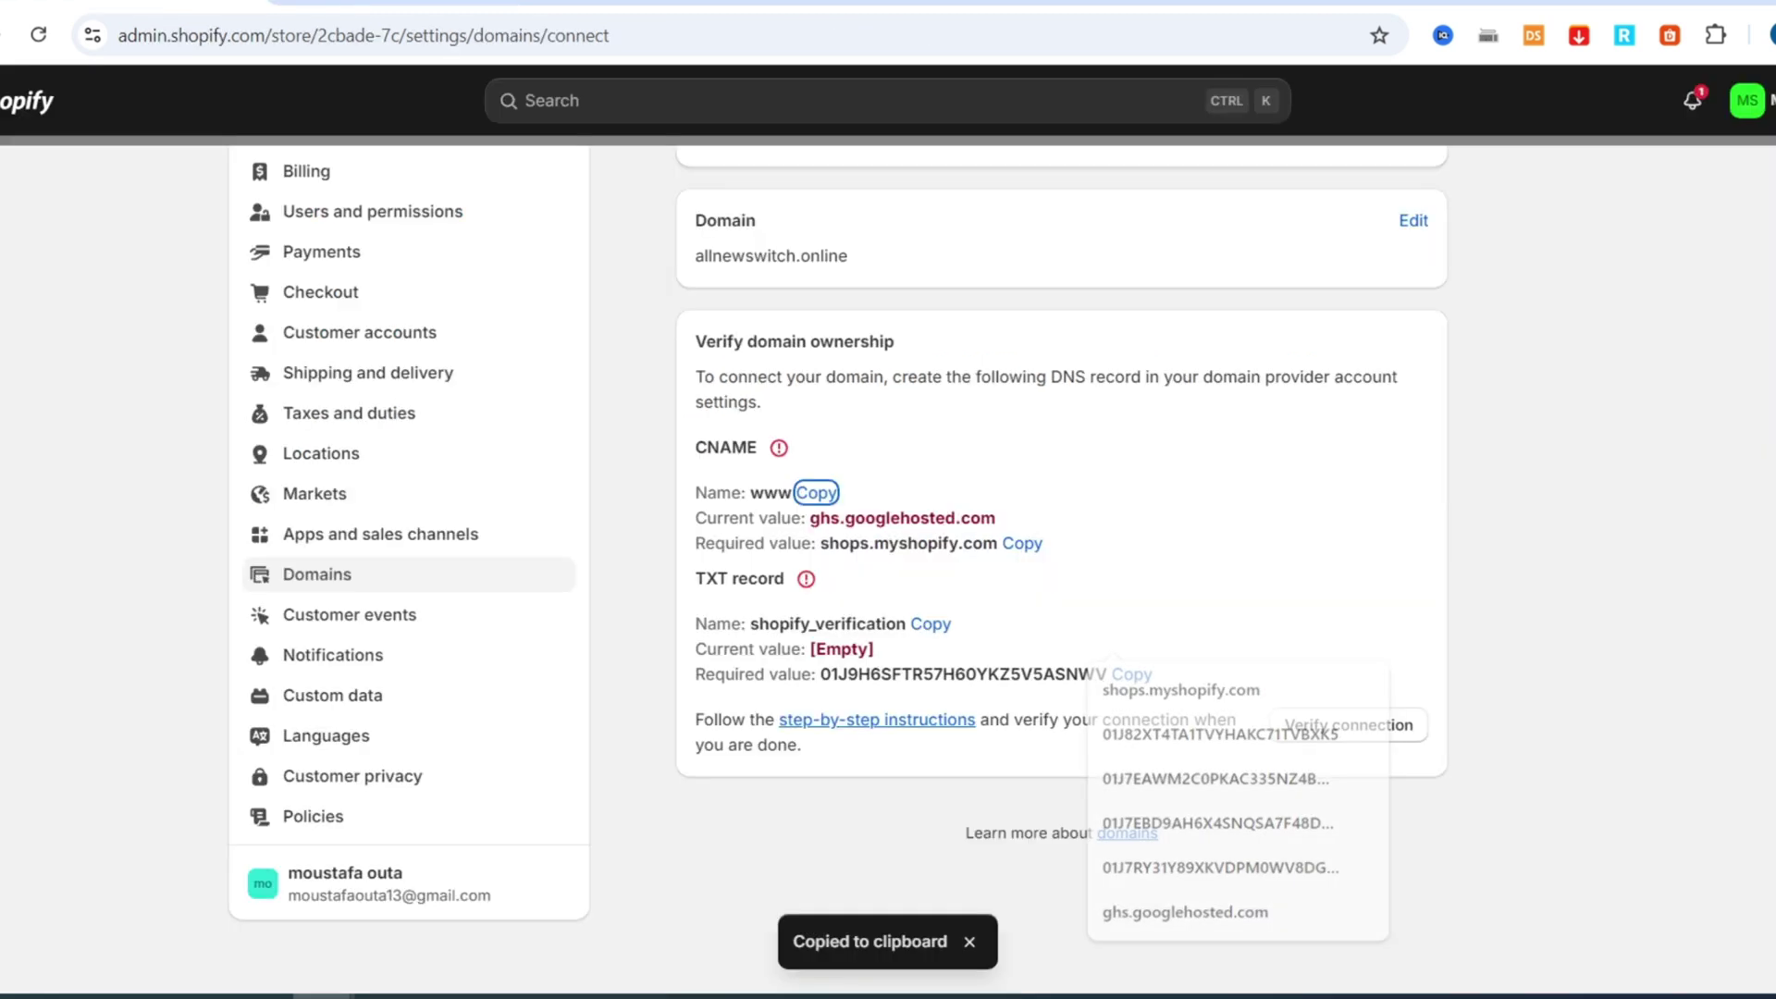
{"action": "left_click", "coordinate": [1023, 545]}
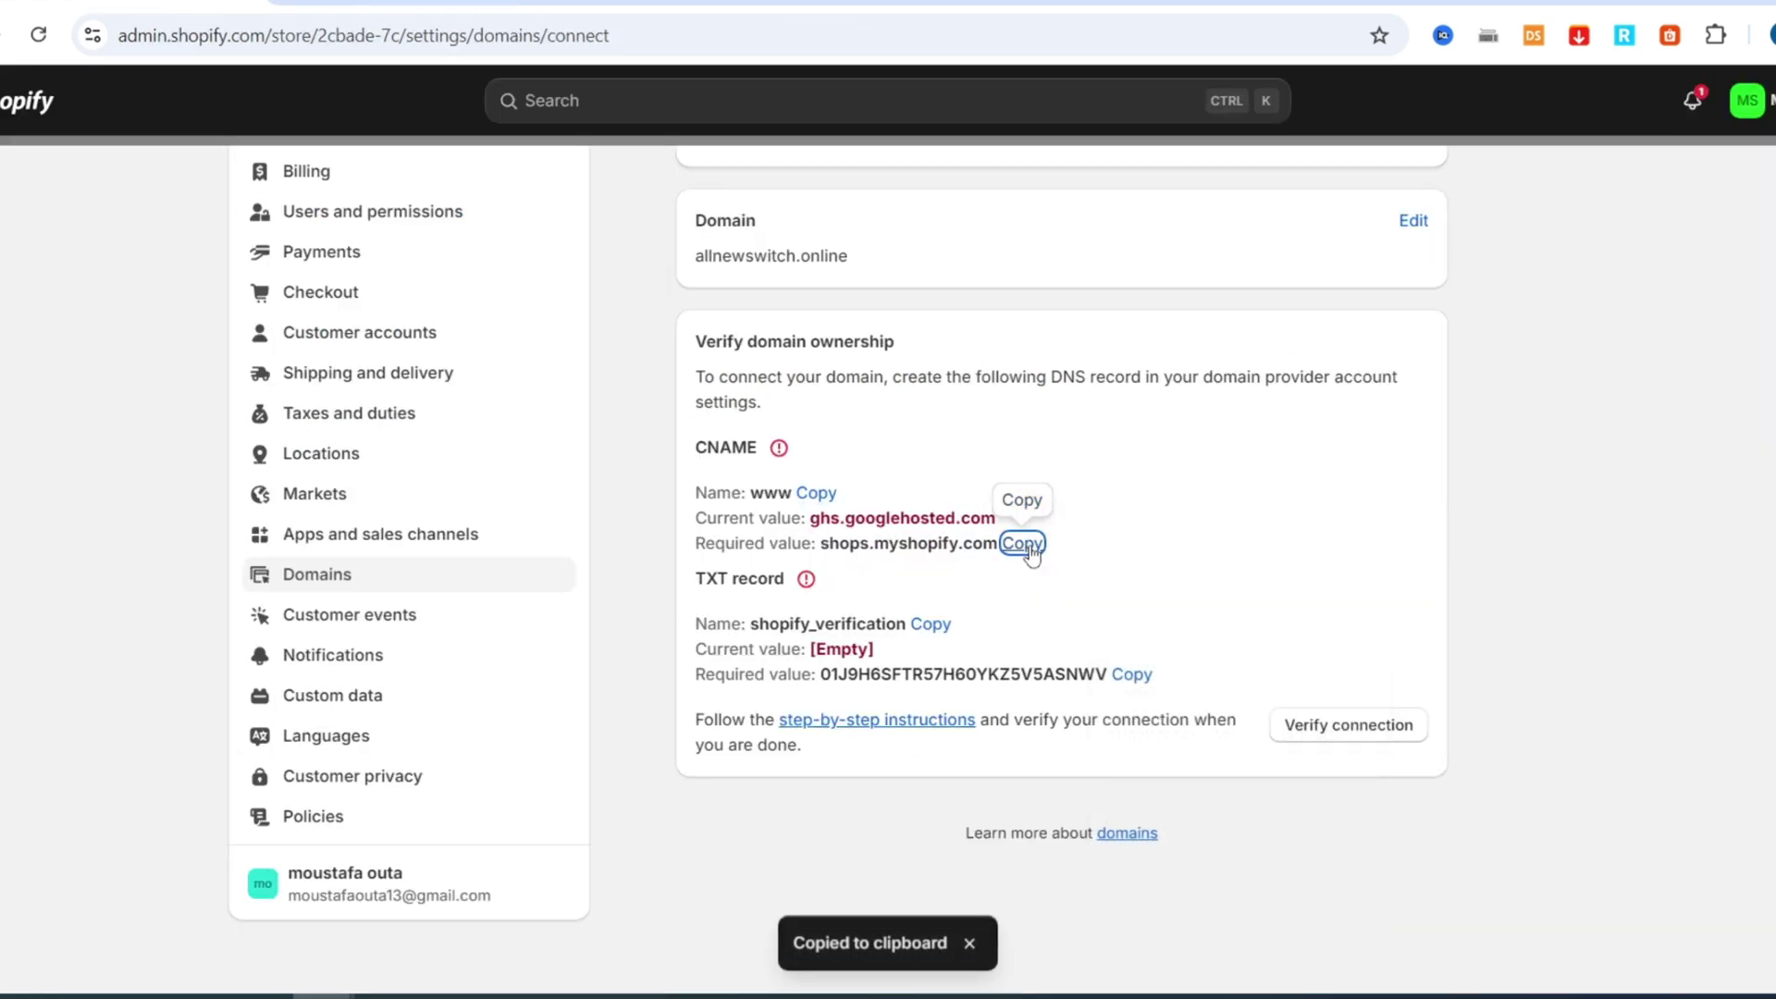
{"action": "left_click", "coordinate": [407, 1]}
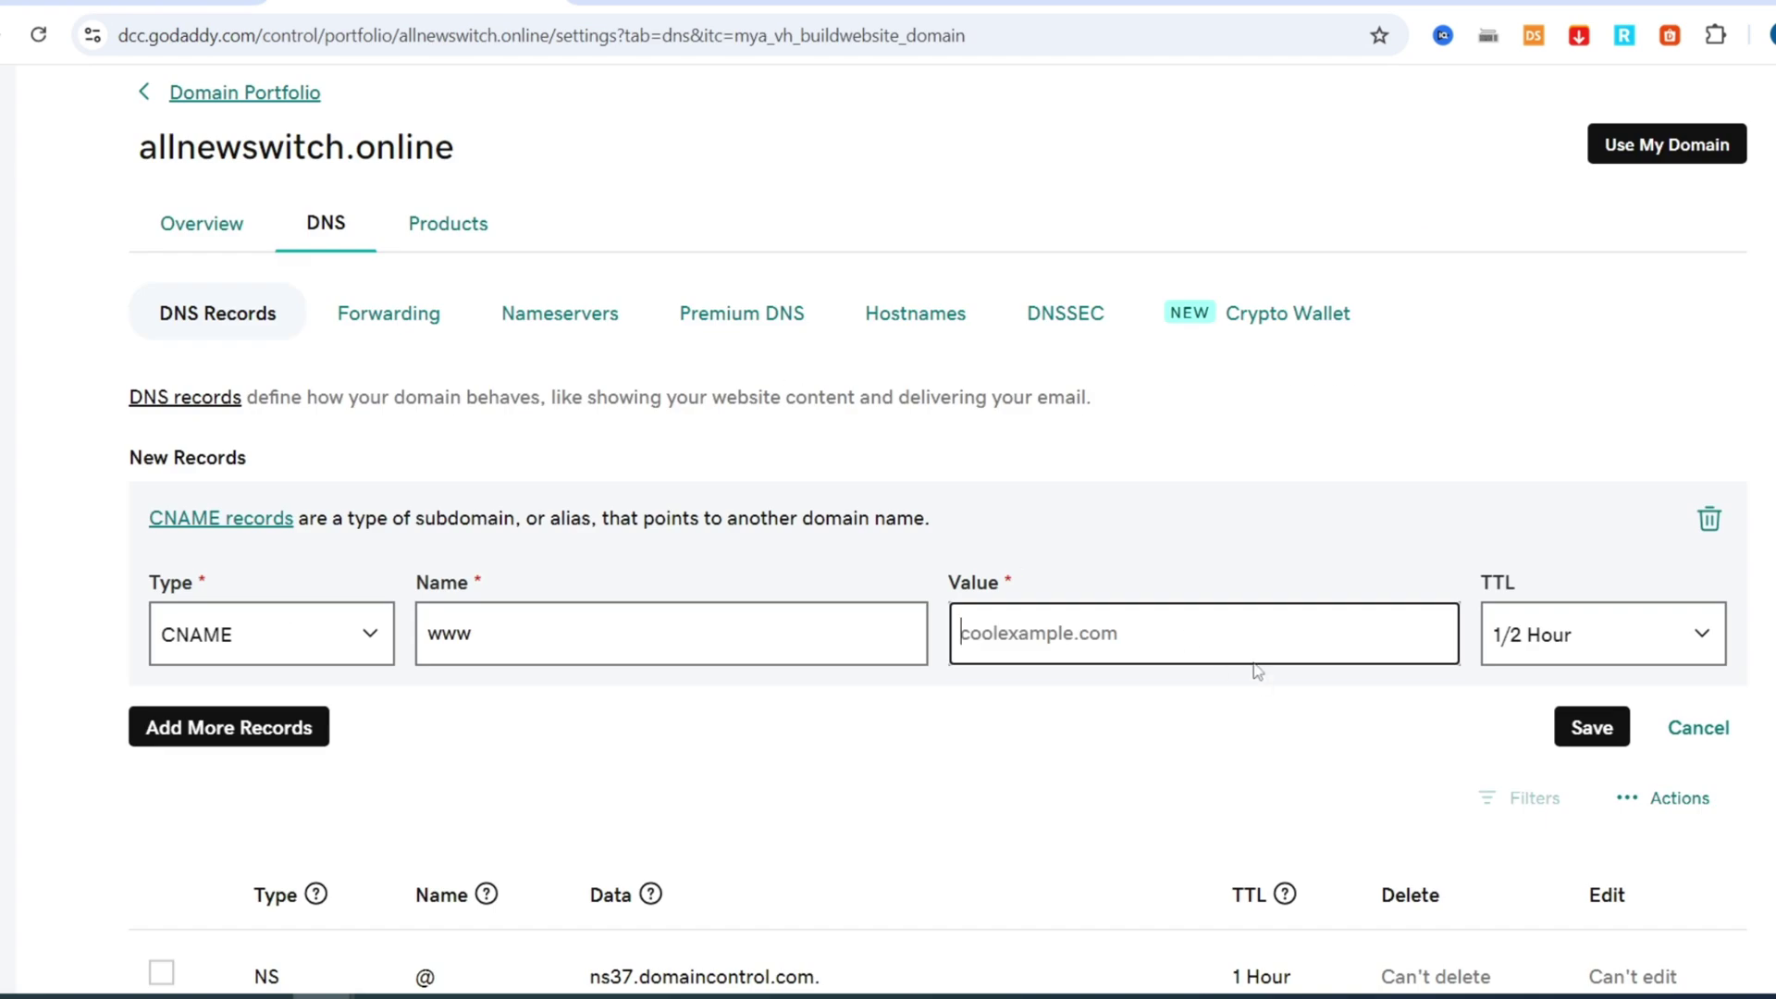
{"action": "left_click", "coordinate": [1145, 632]}
{"action": "key", "text": "ctrl+v"}
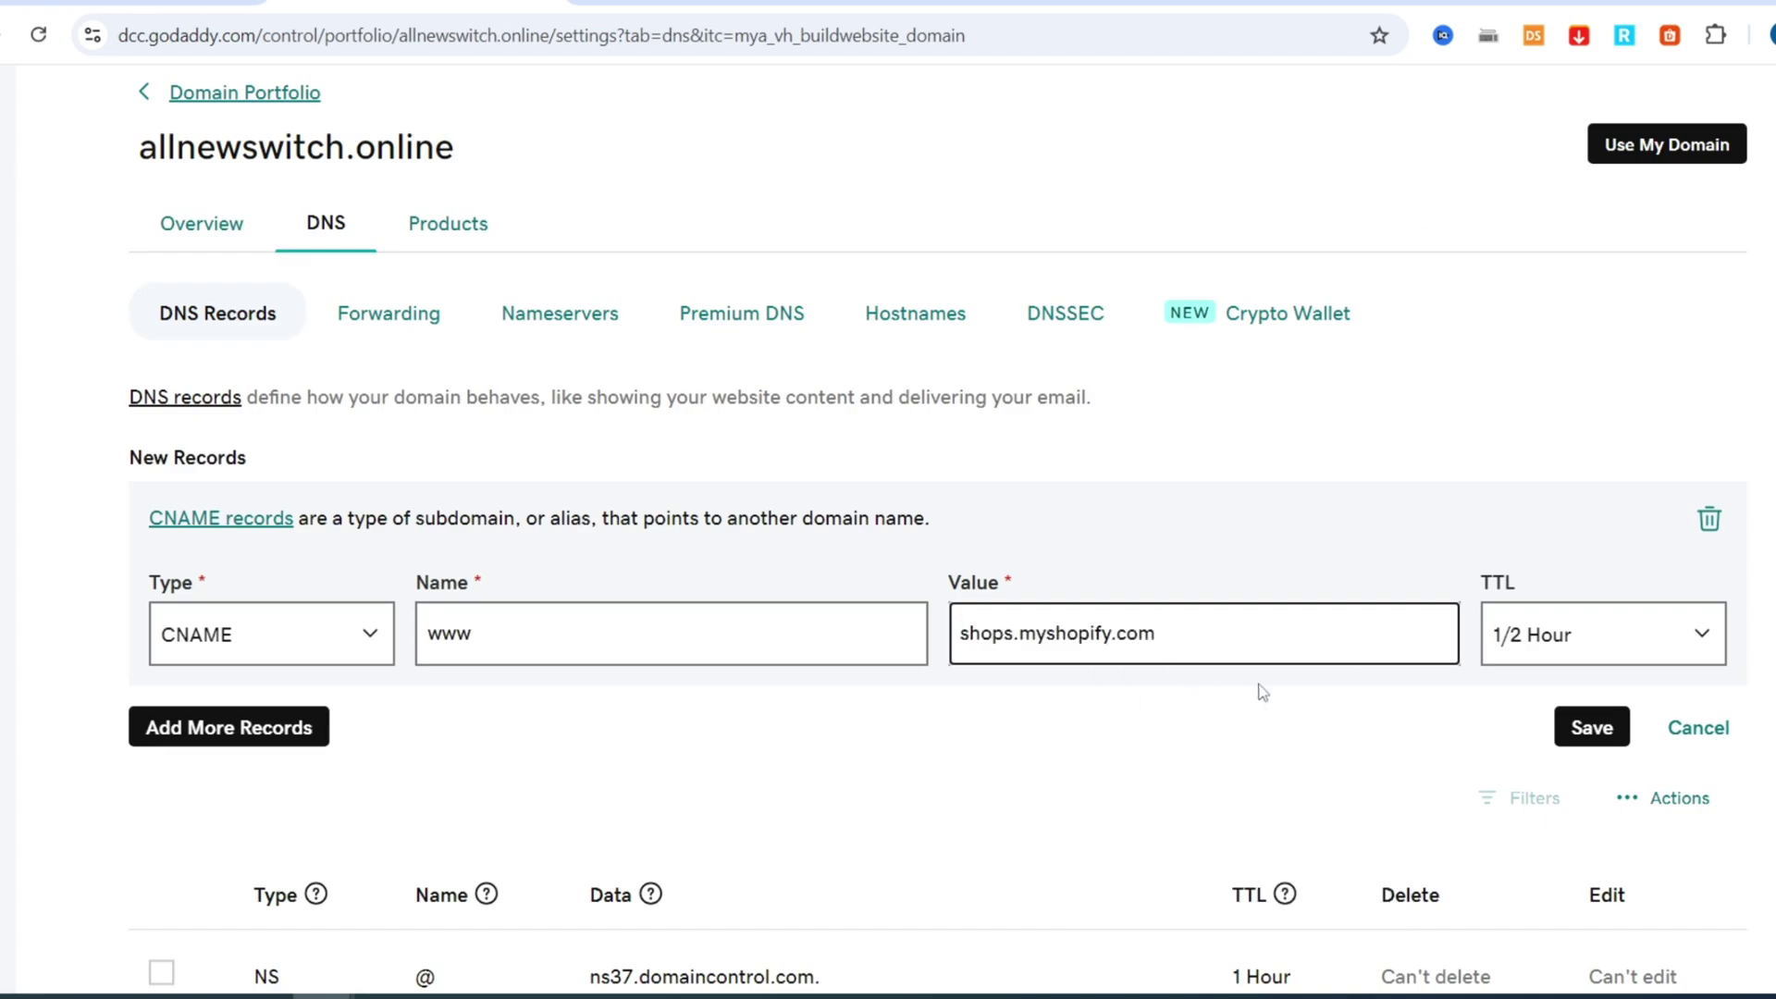
Step: Set the new CNAME record's TTL to 1 Day and save the record
{"action": "left_click", "coordinate": [1510, 629]}
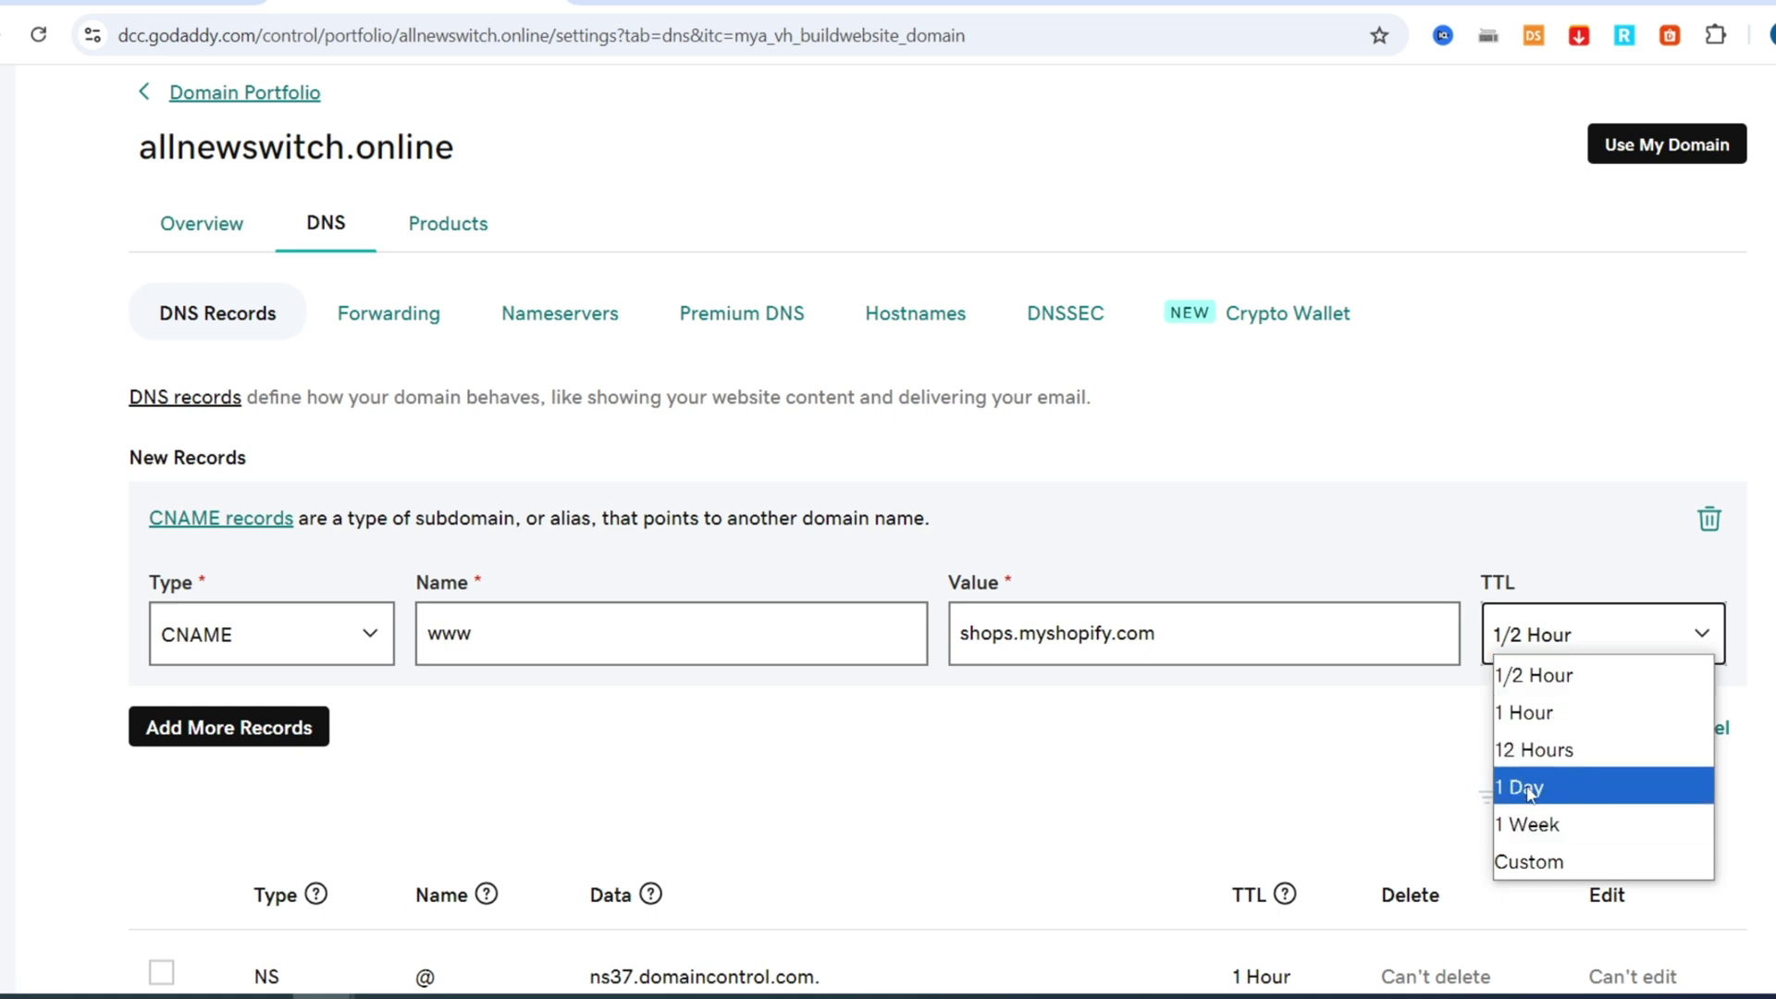
{"action": "left_click", "coordinate": [1528, 862]}
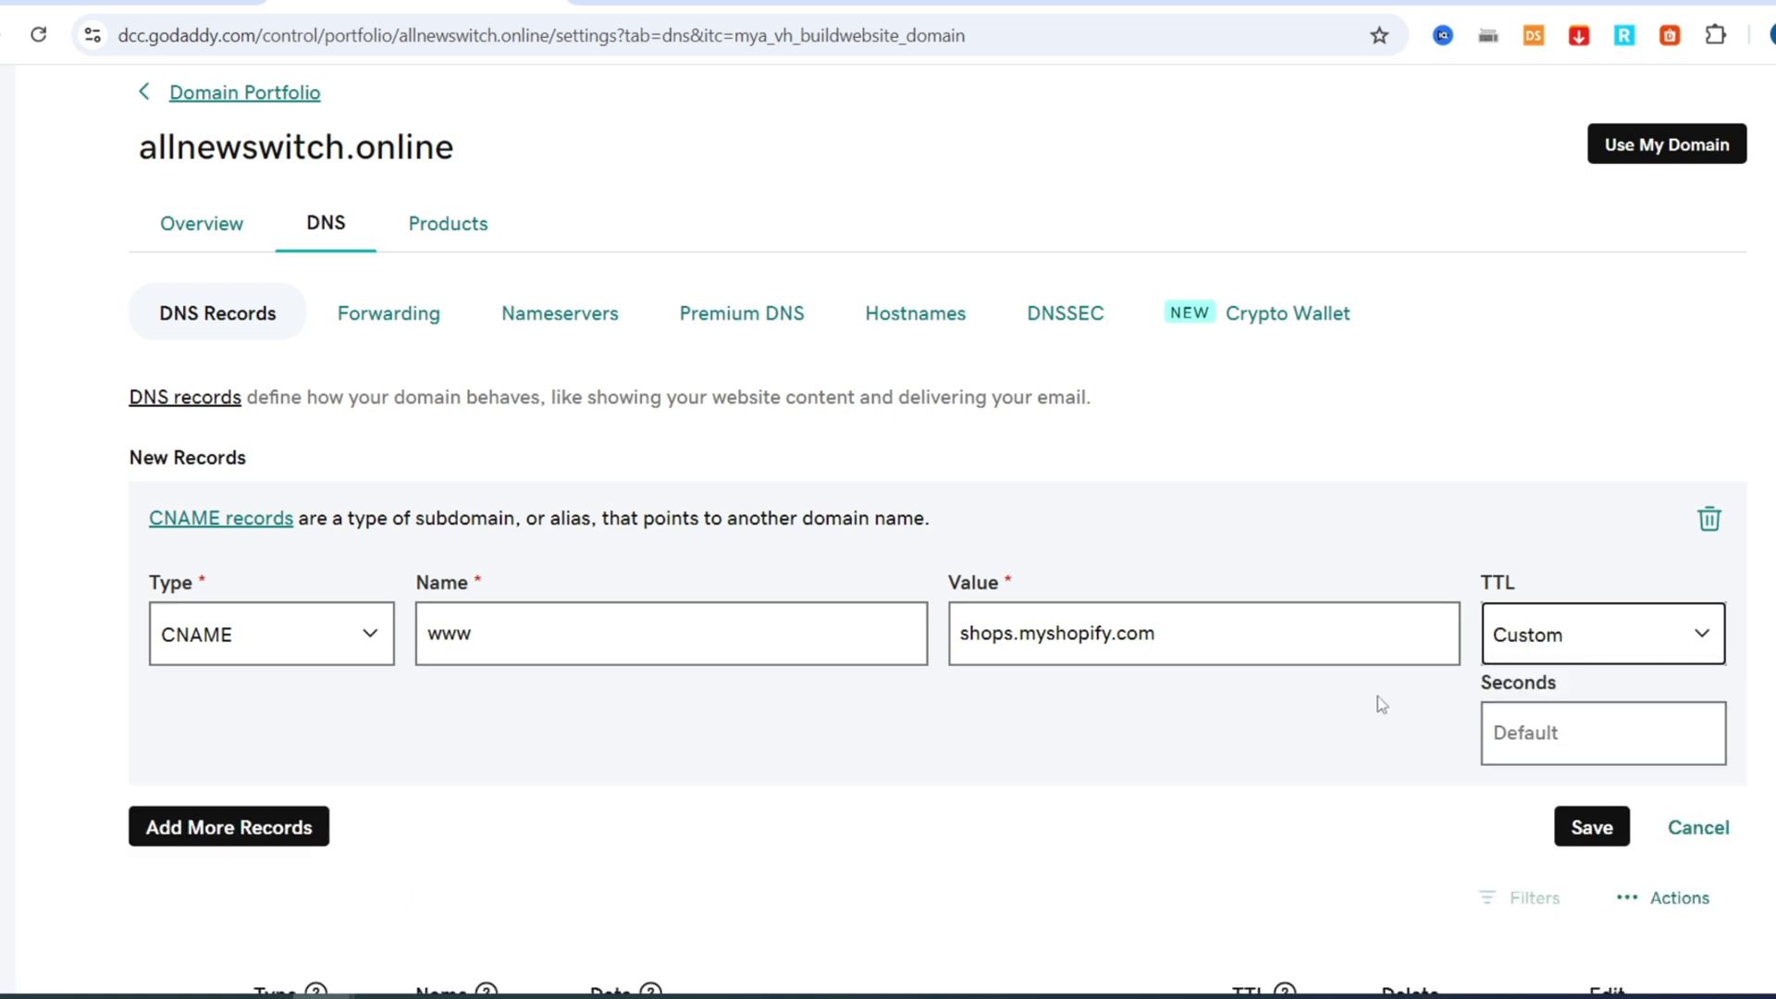
{"action": "left_click", "coordinate": [1570, 652]}
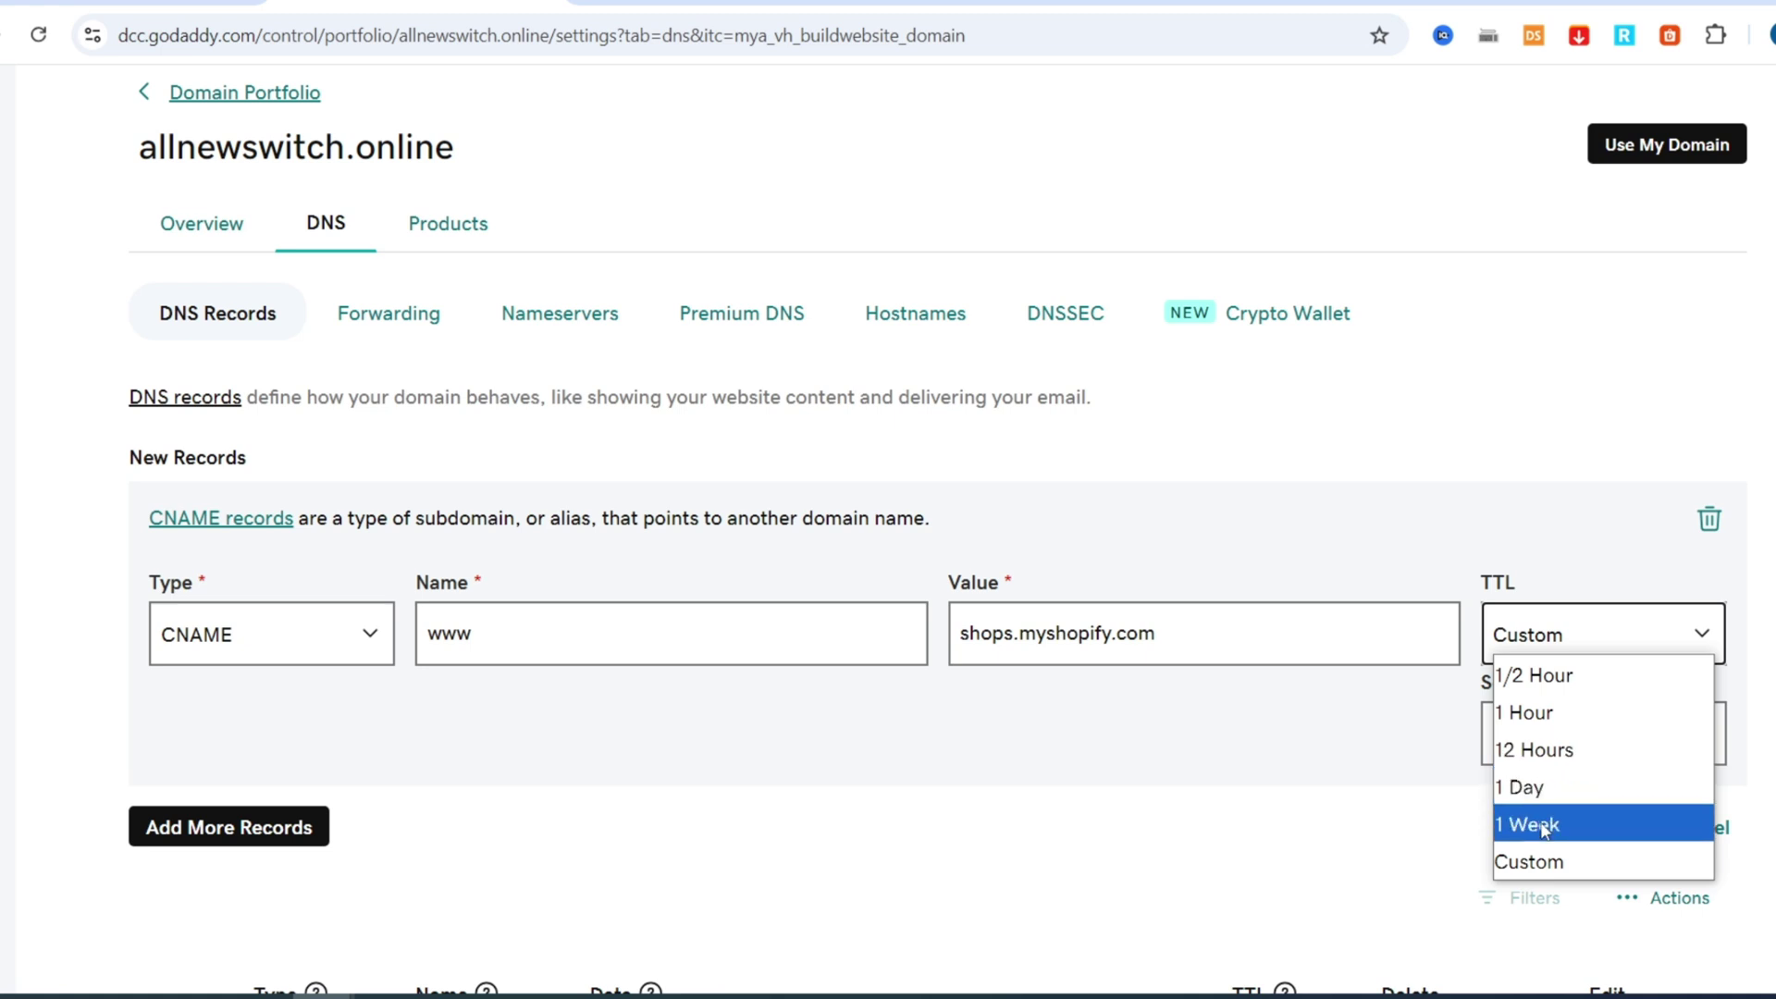
{"action": "left_click", "coordinate": [1518, 791]}
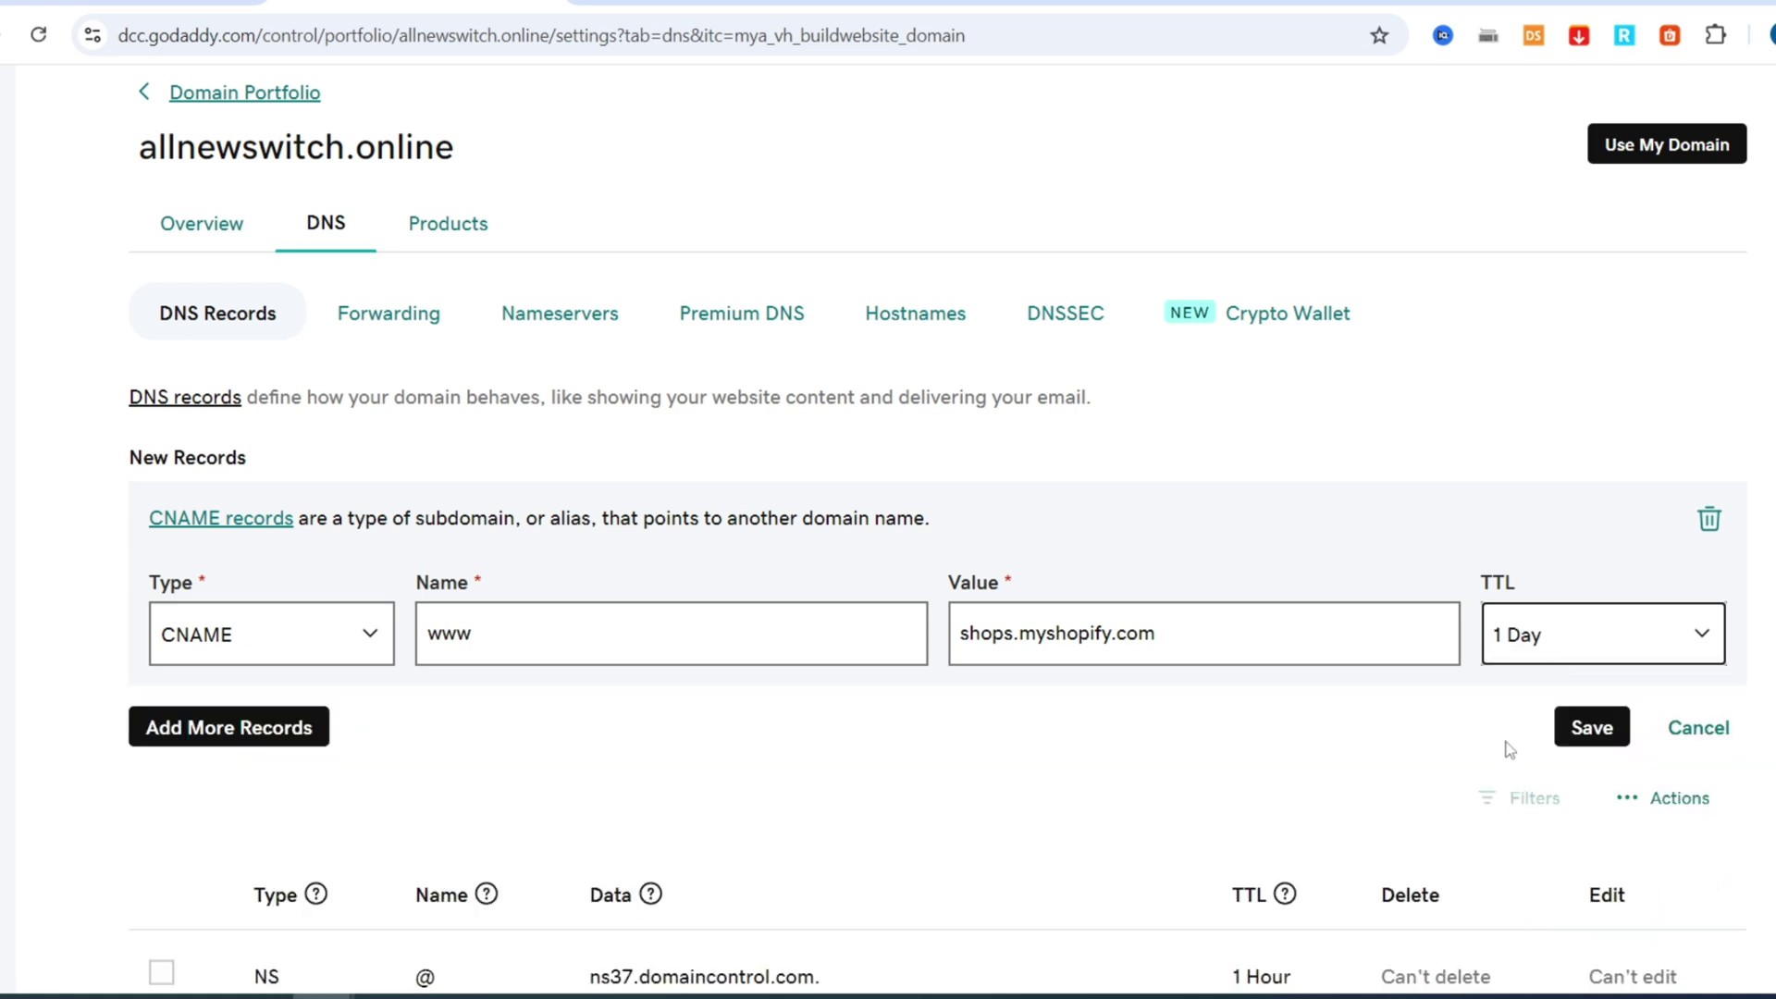
{"action": "left_click", "coordinate": [1594, 731]}
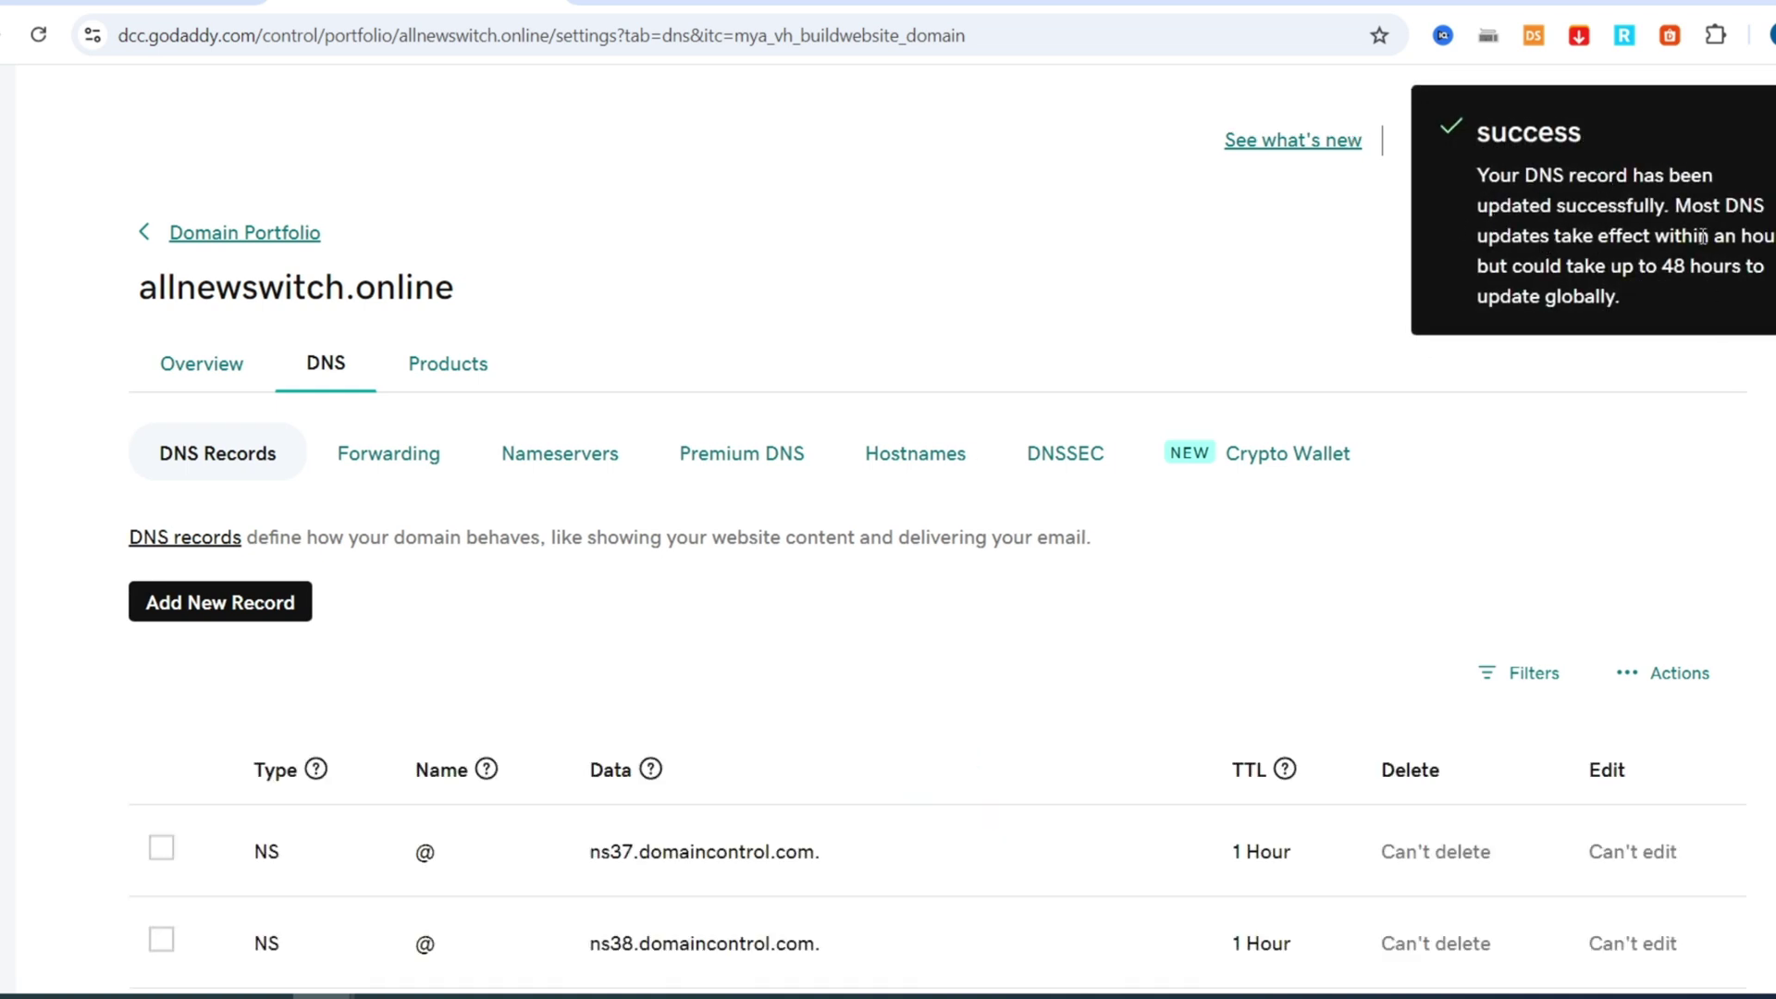
Step: Copy the TXT record name from Shopify and add a TXT record in GoDaddy with the name shopify_verification
{"action": "left_click", "coordinate": [139, 2]}
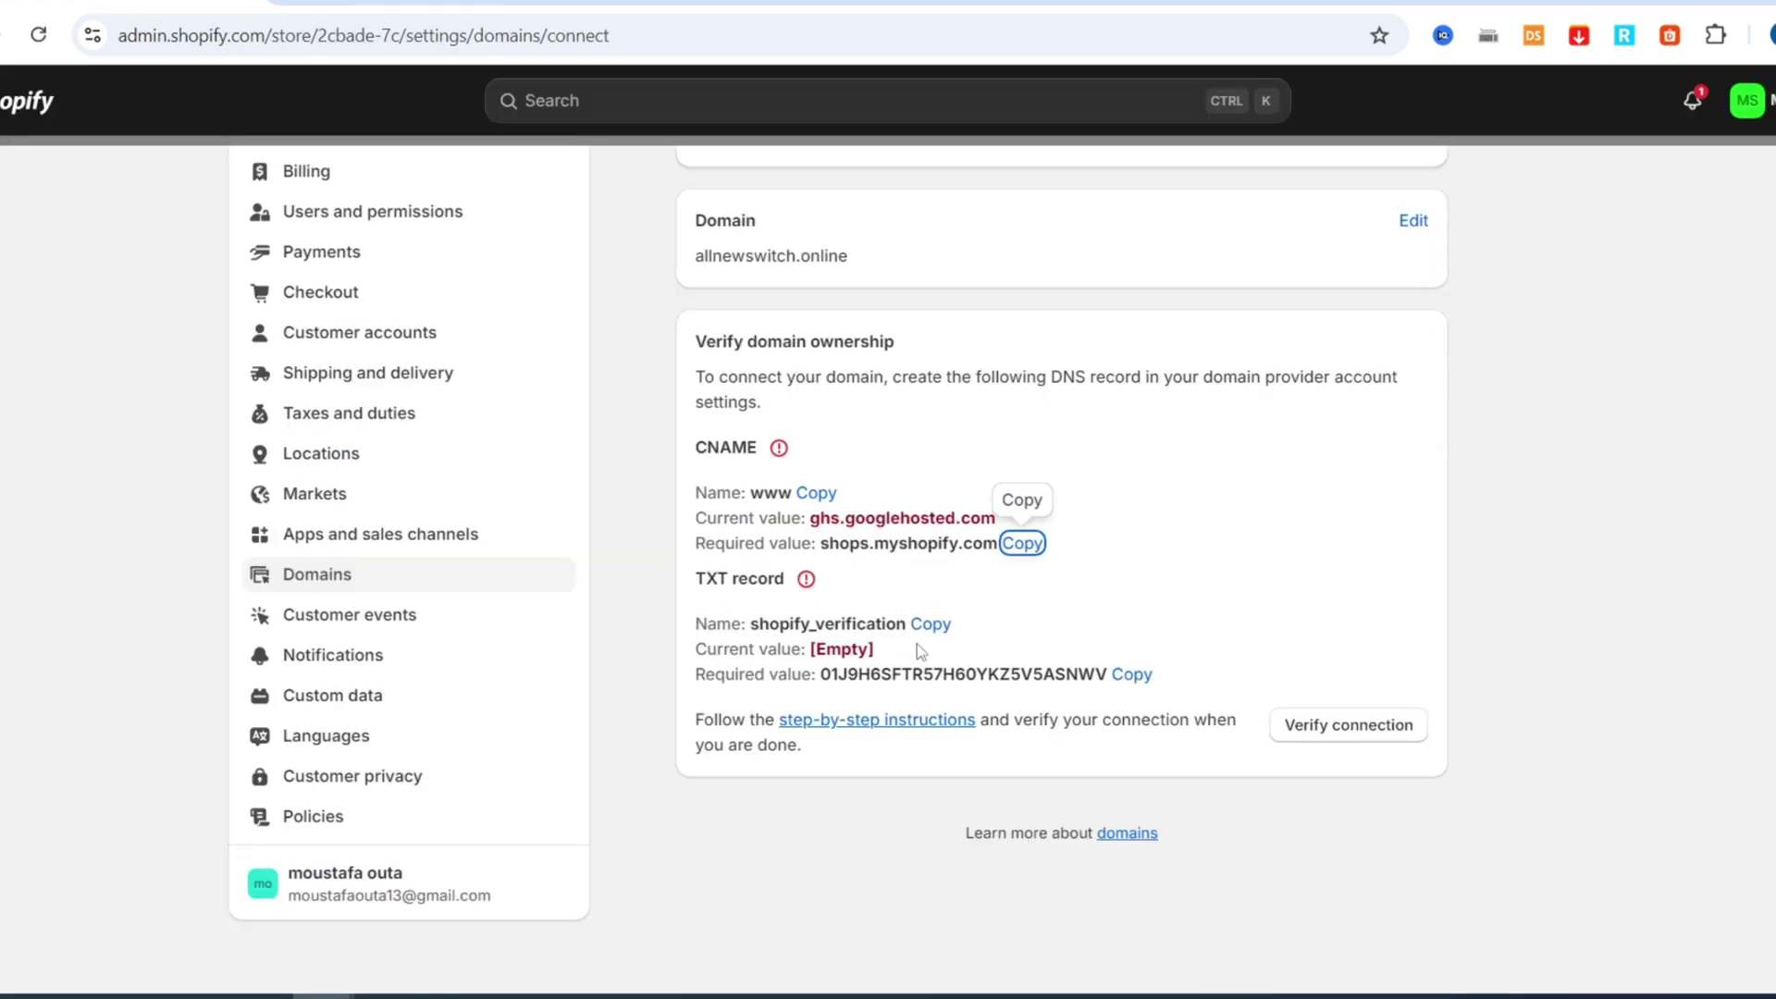
{"action": "left_click", "coordinate": [930, 624]}
{"action": "left_click", "coordinate": [421, 3]}
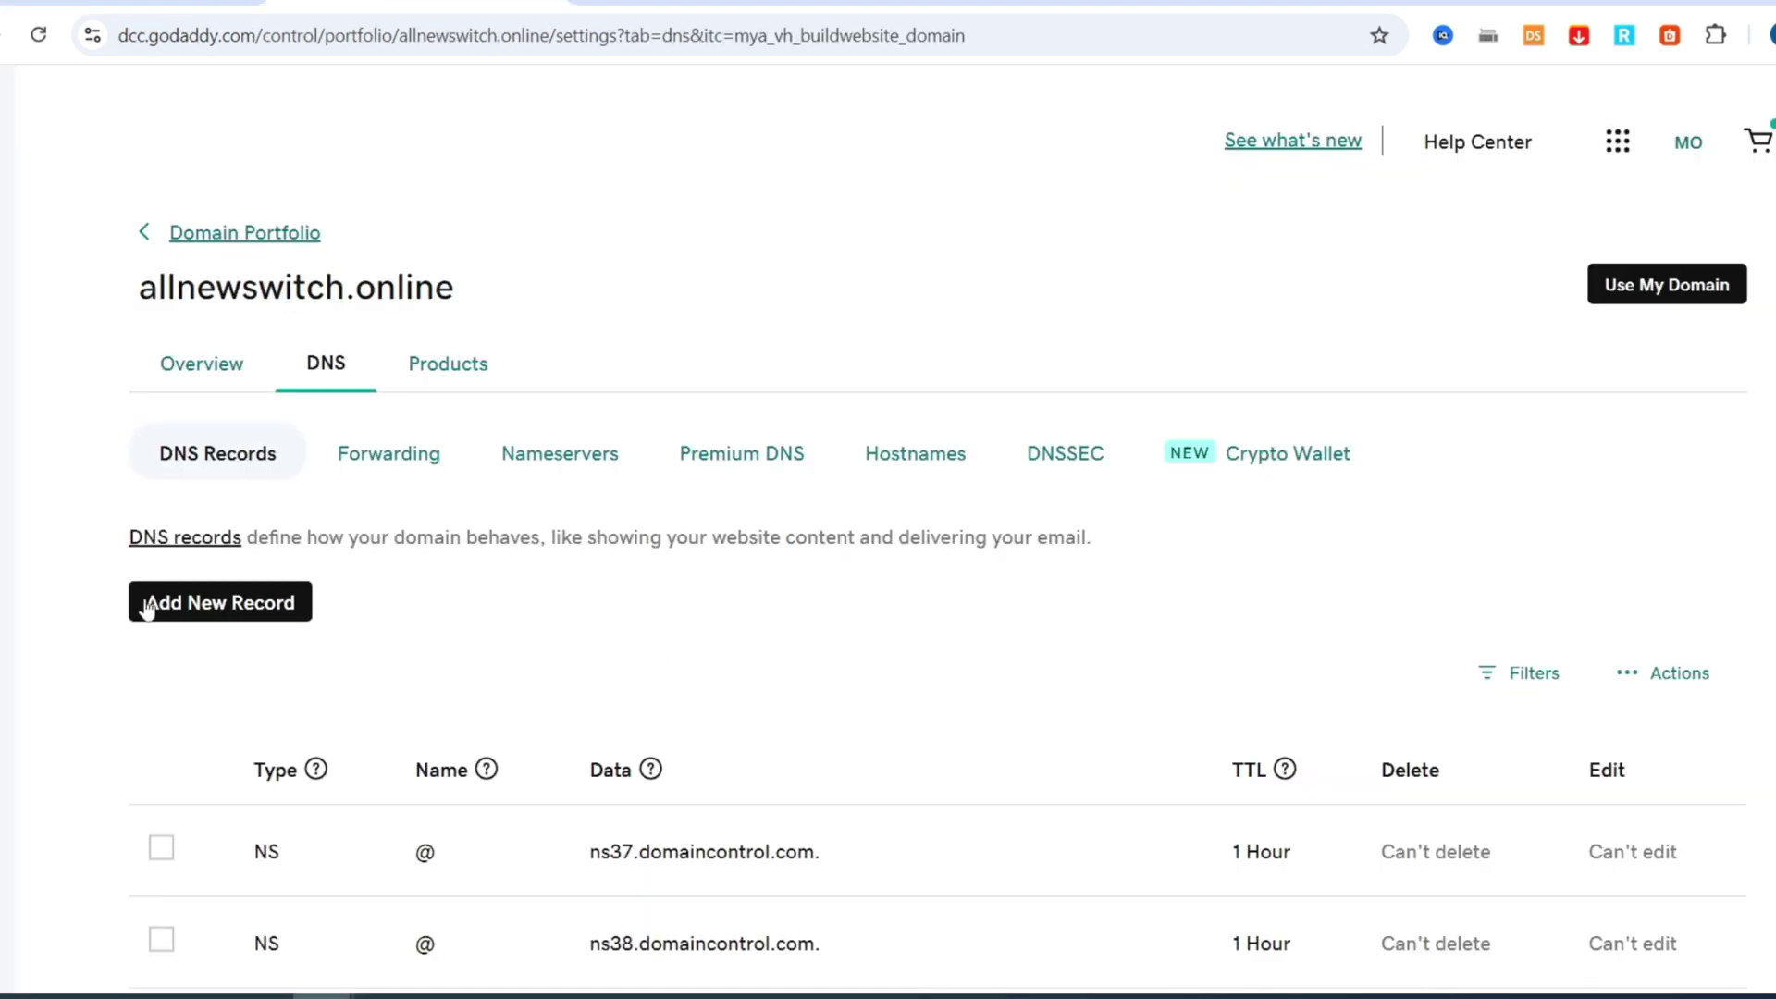
{"action": "left_click", "coordinate": [198, 615]}
{"action": "left_click", "coordinate": [246, 775]}
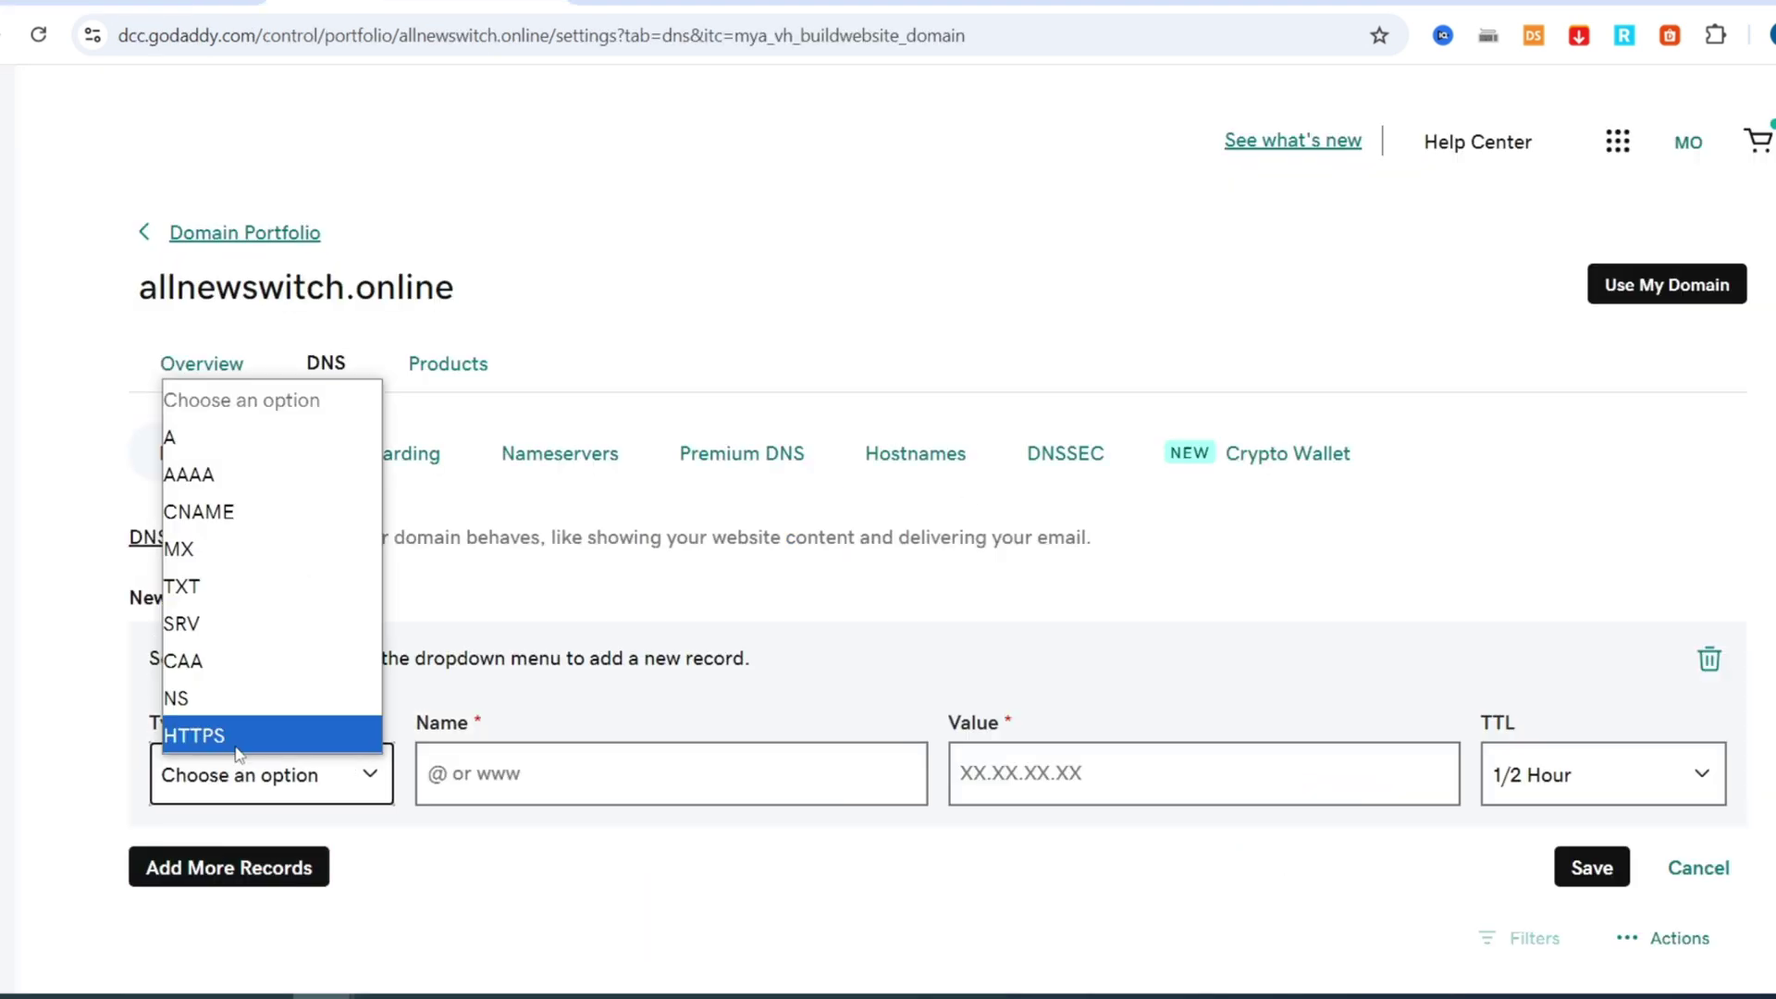
{"action": "left_click", "coordinate": [204, 588]}
{"action": "left_click", "coordinate": [477, 769]}
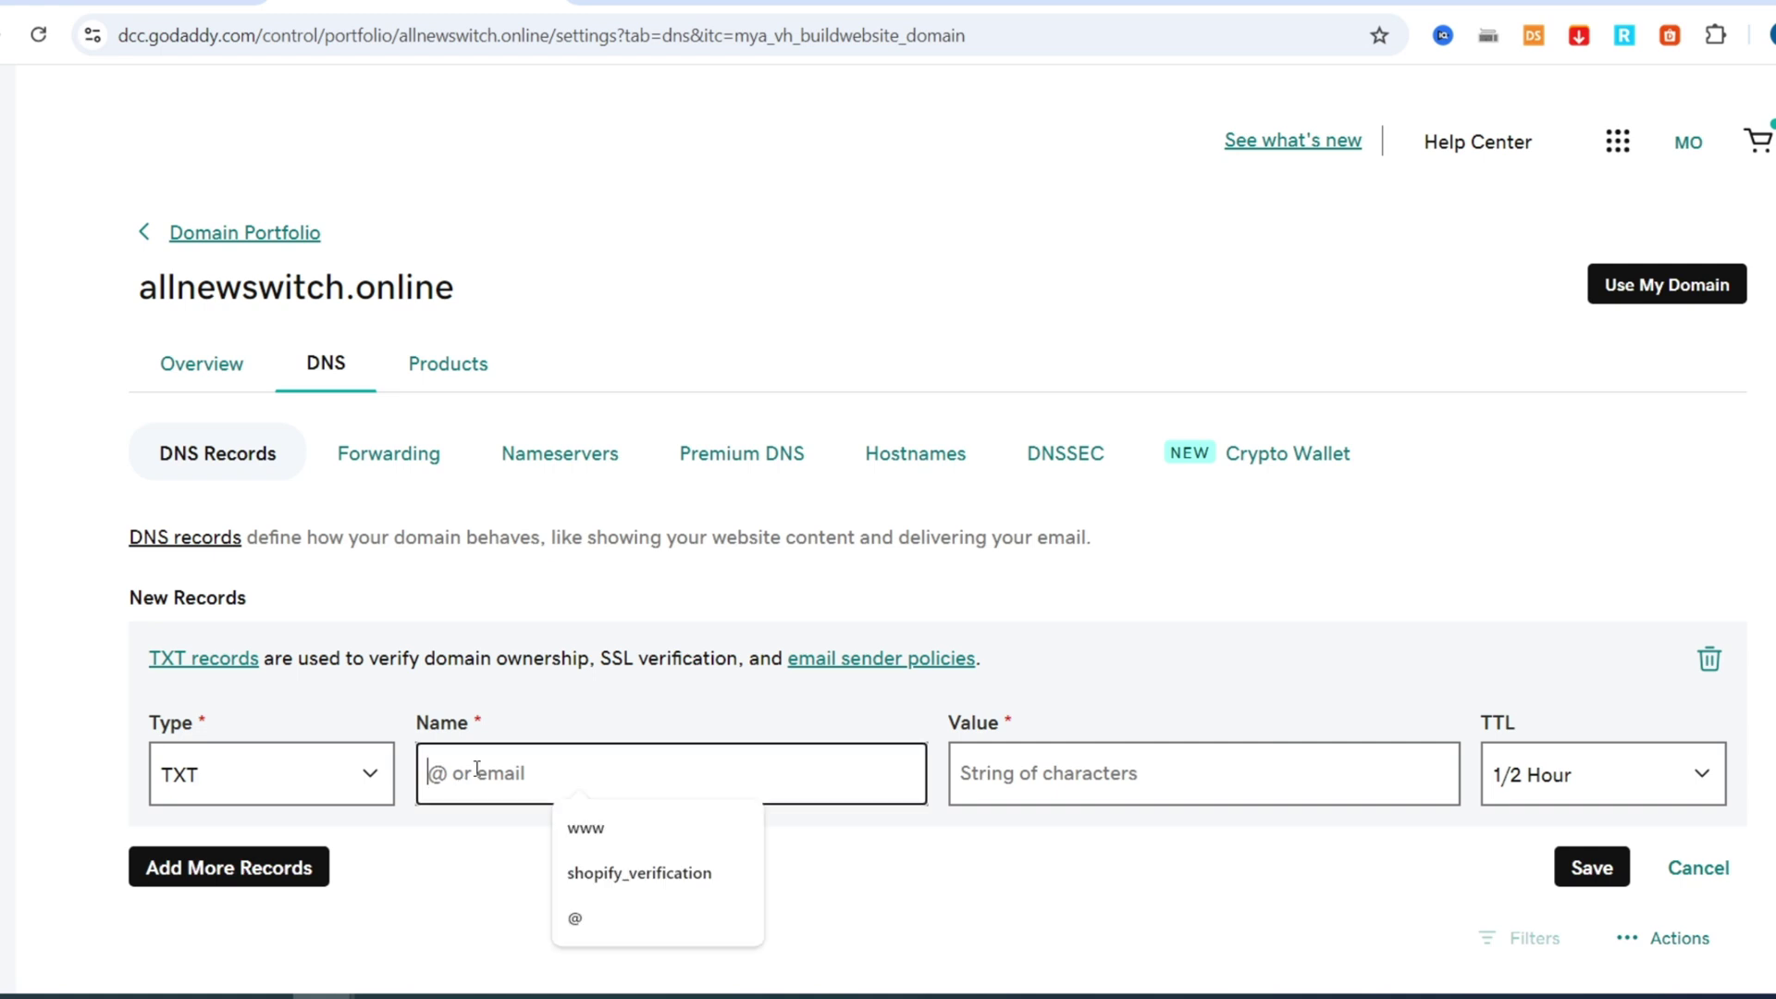
{"action": "scroll", "coordinate": [476, 769], "scroll_direction": "down", "scroll_amount": 1}
{"action": "key", "text": "ctrl+v"}
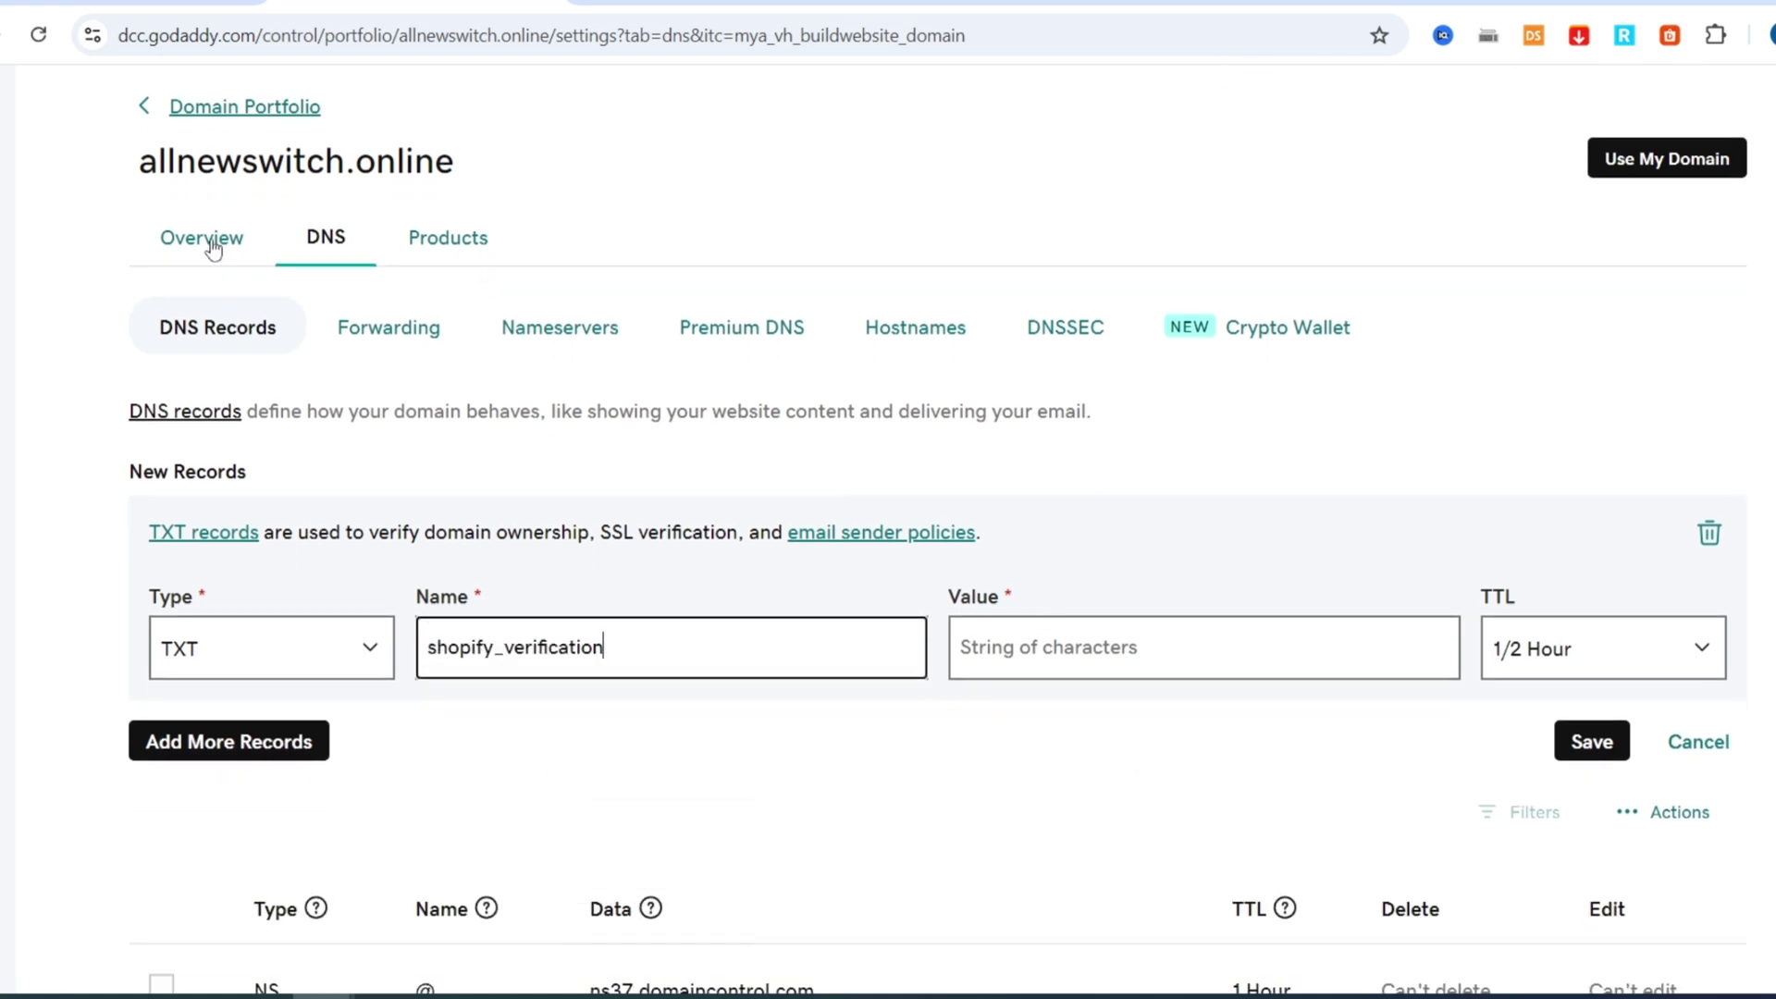
Step: Copy the required TXT verification code from Shopify and paste it as the value of the new GoDaddy record
{"action": "left_click", "coordinate": [134, 3]}
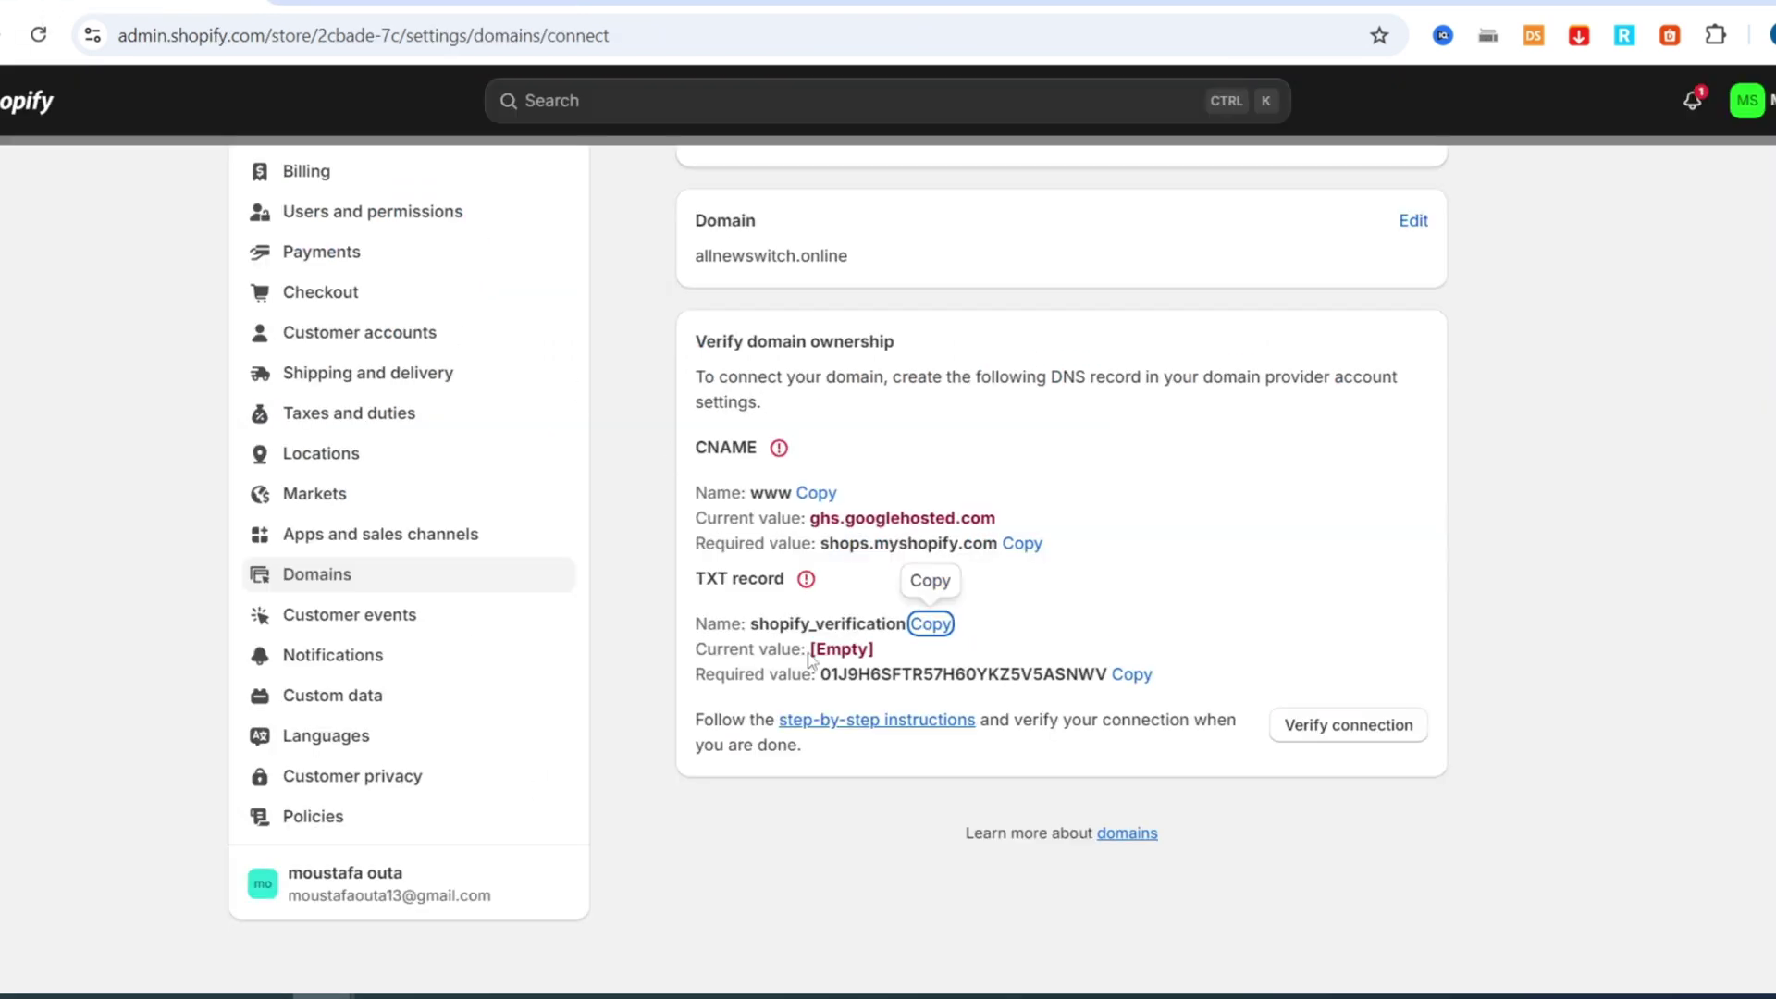
{"action": "left_click", "coordinate": [1131, 674]}
{"action": "left_click", "coordinate": [389, 3]}
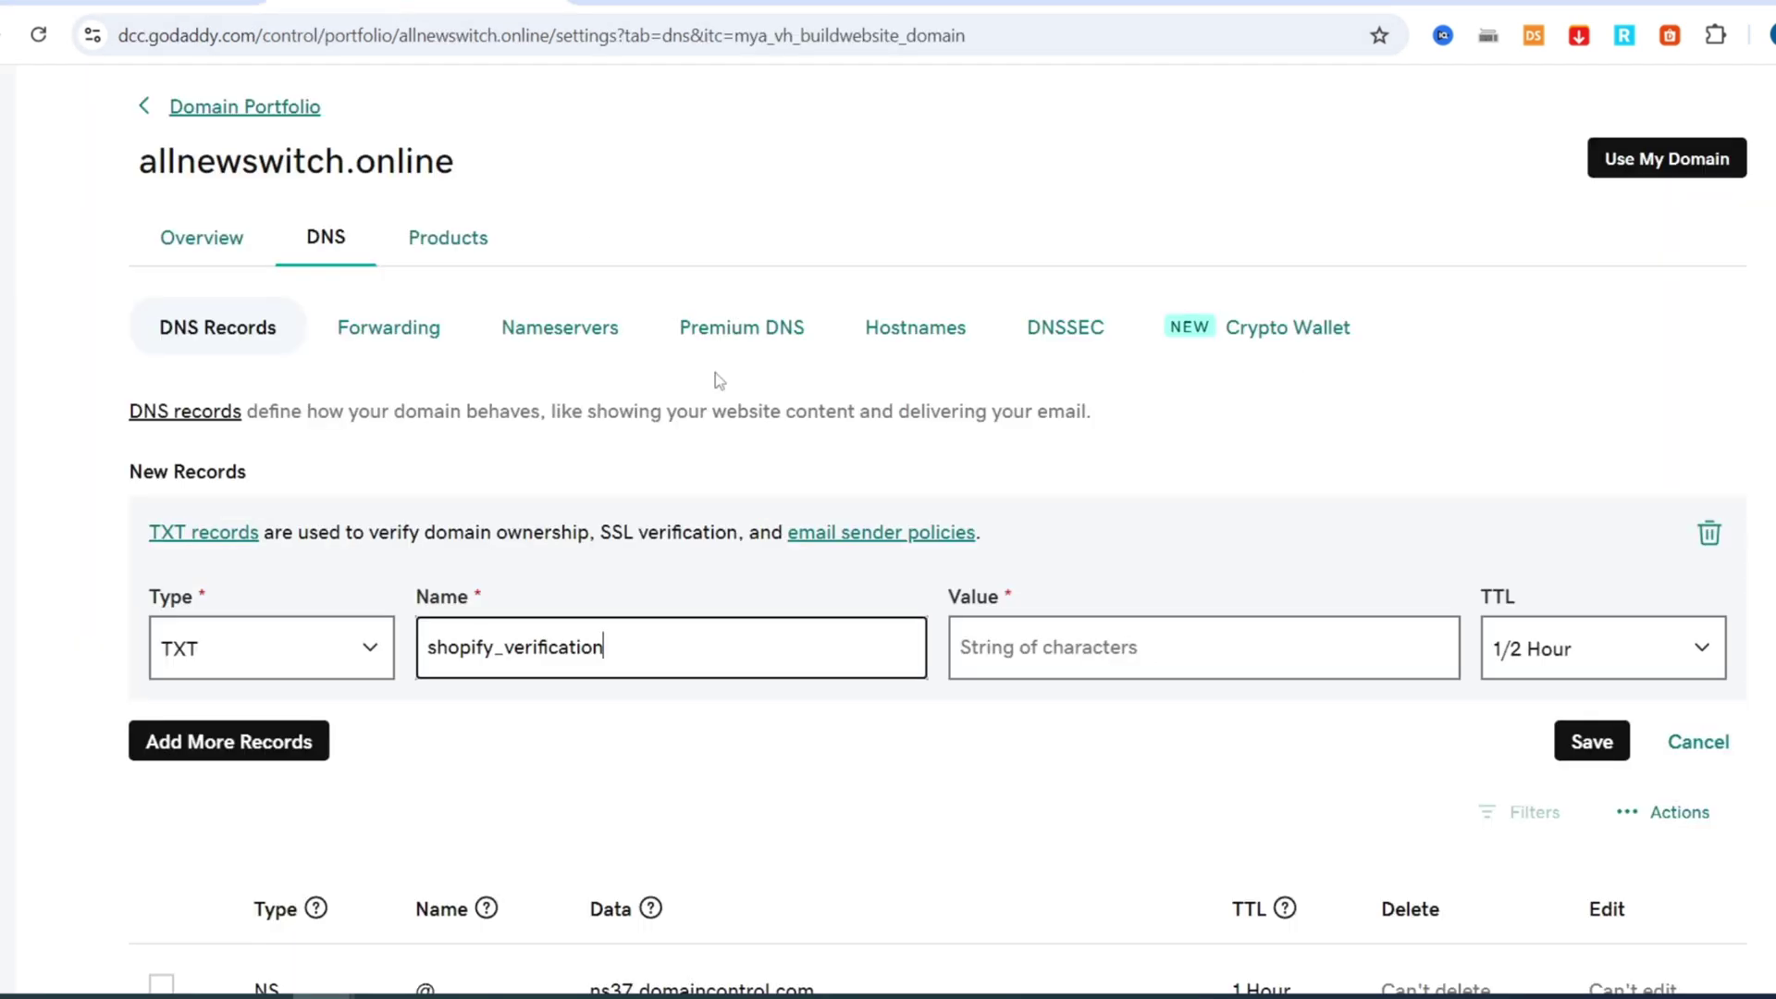
{"action": "left_click", "coordinate": [1006, 642]}
{"action": "key", "text": "ctrl+v"}
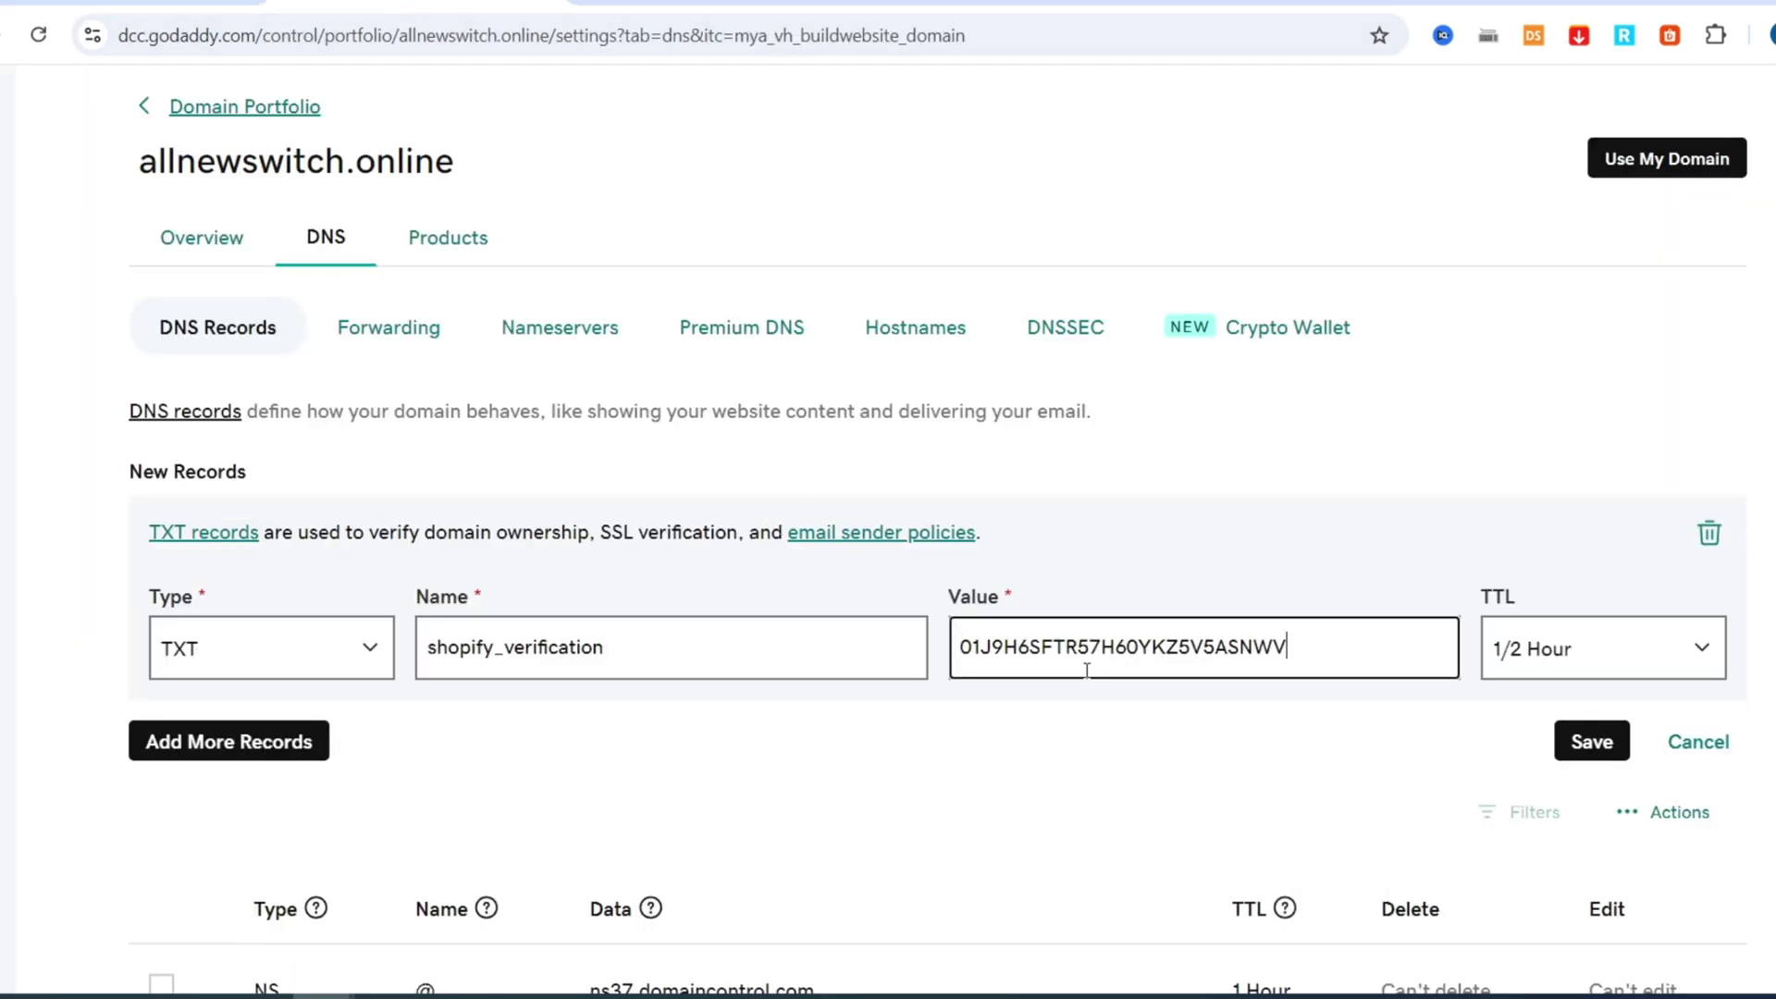
Step: Set the new TXT record's TTL to 1 Hour and save the record
{"action": "left_click", "coordinate": [1603, 655]}
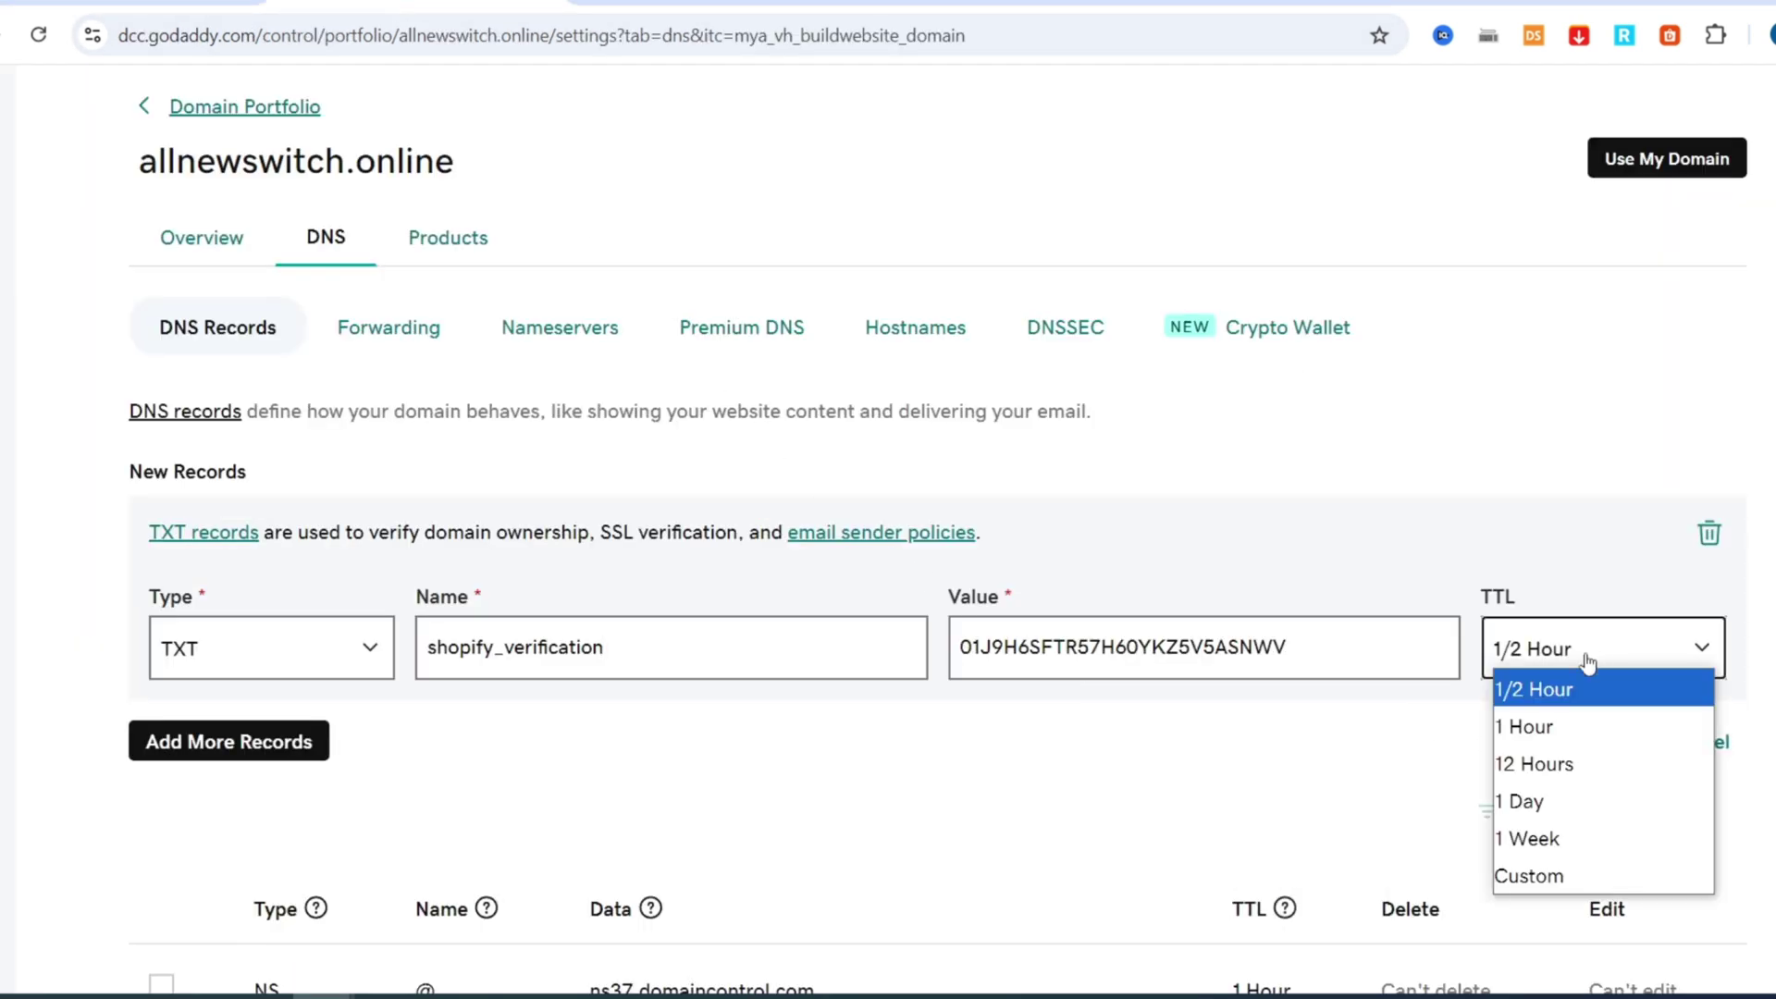
{"action": "left_click", "coordinate": [1552, 798]}
{"action": "scroll", "coordinate": [1434, 777], "scroll_direction": "down", "scroll_amount": 4}
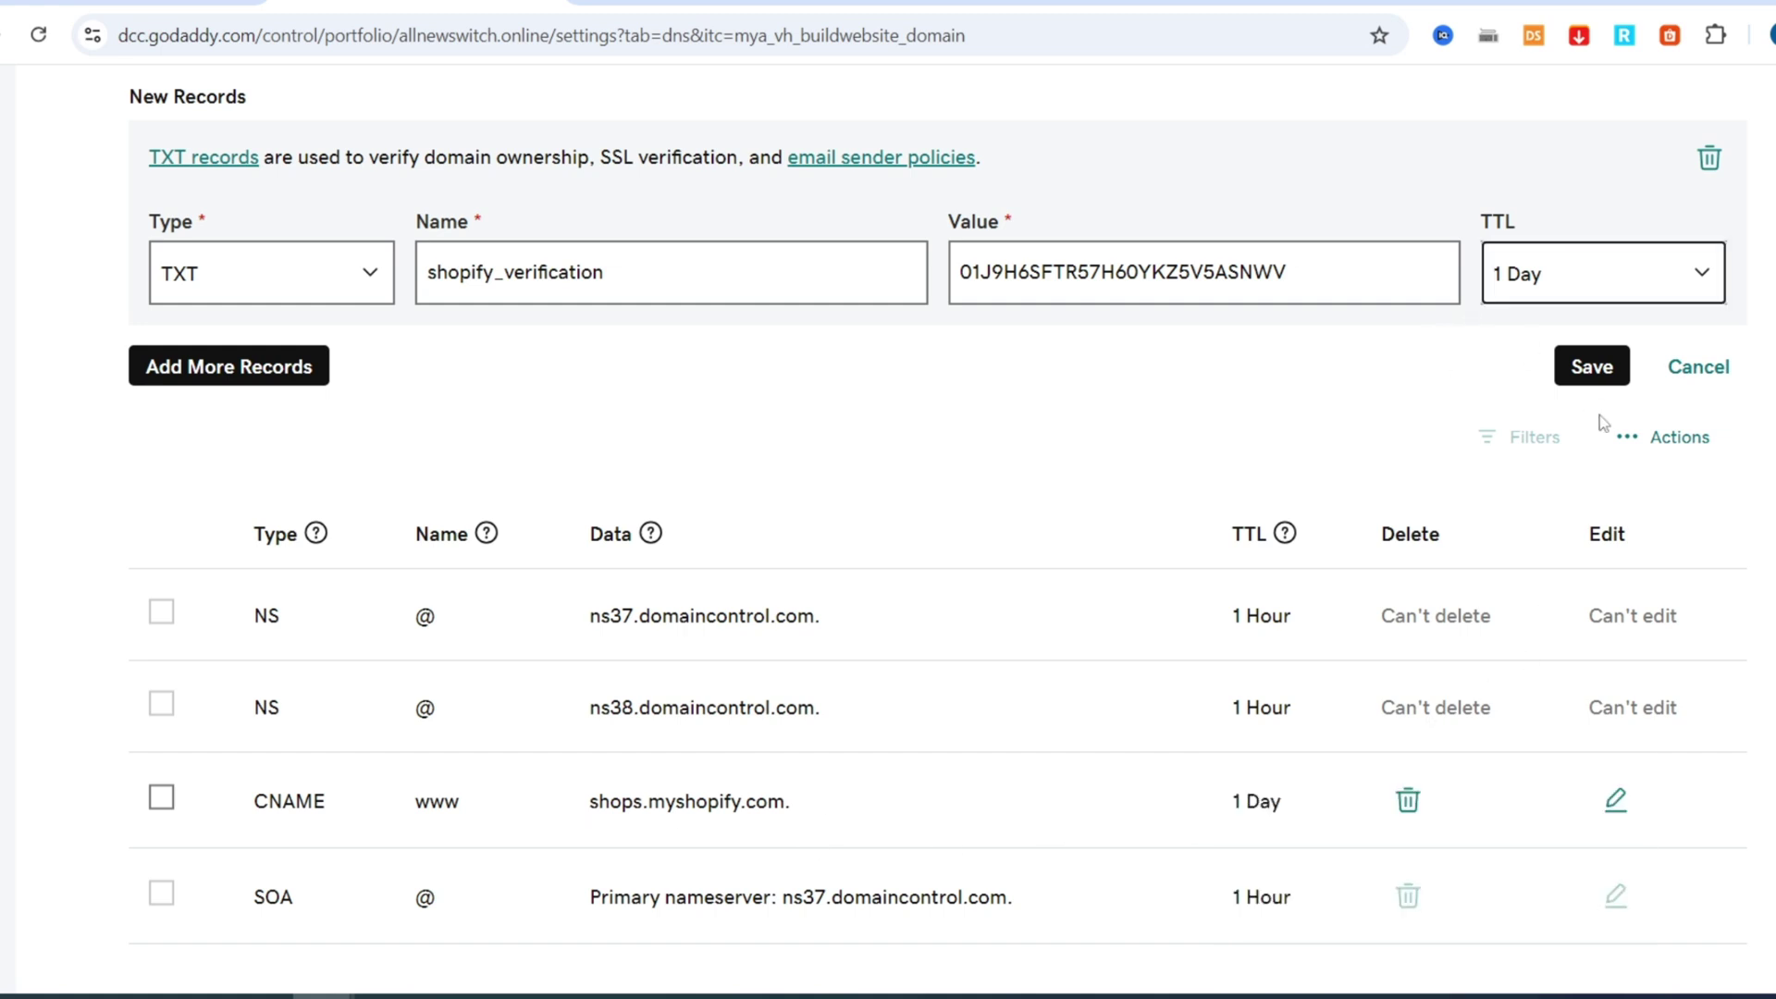
{"action": "left_click", "coordinate": [1573, 282]}
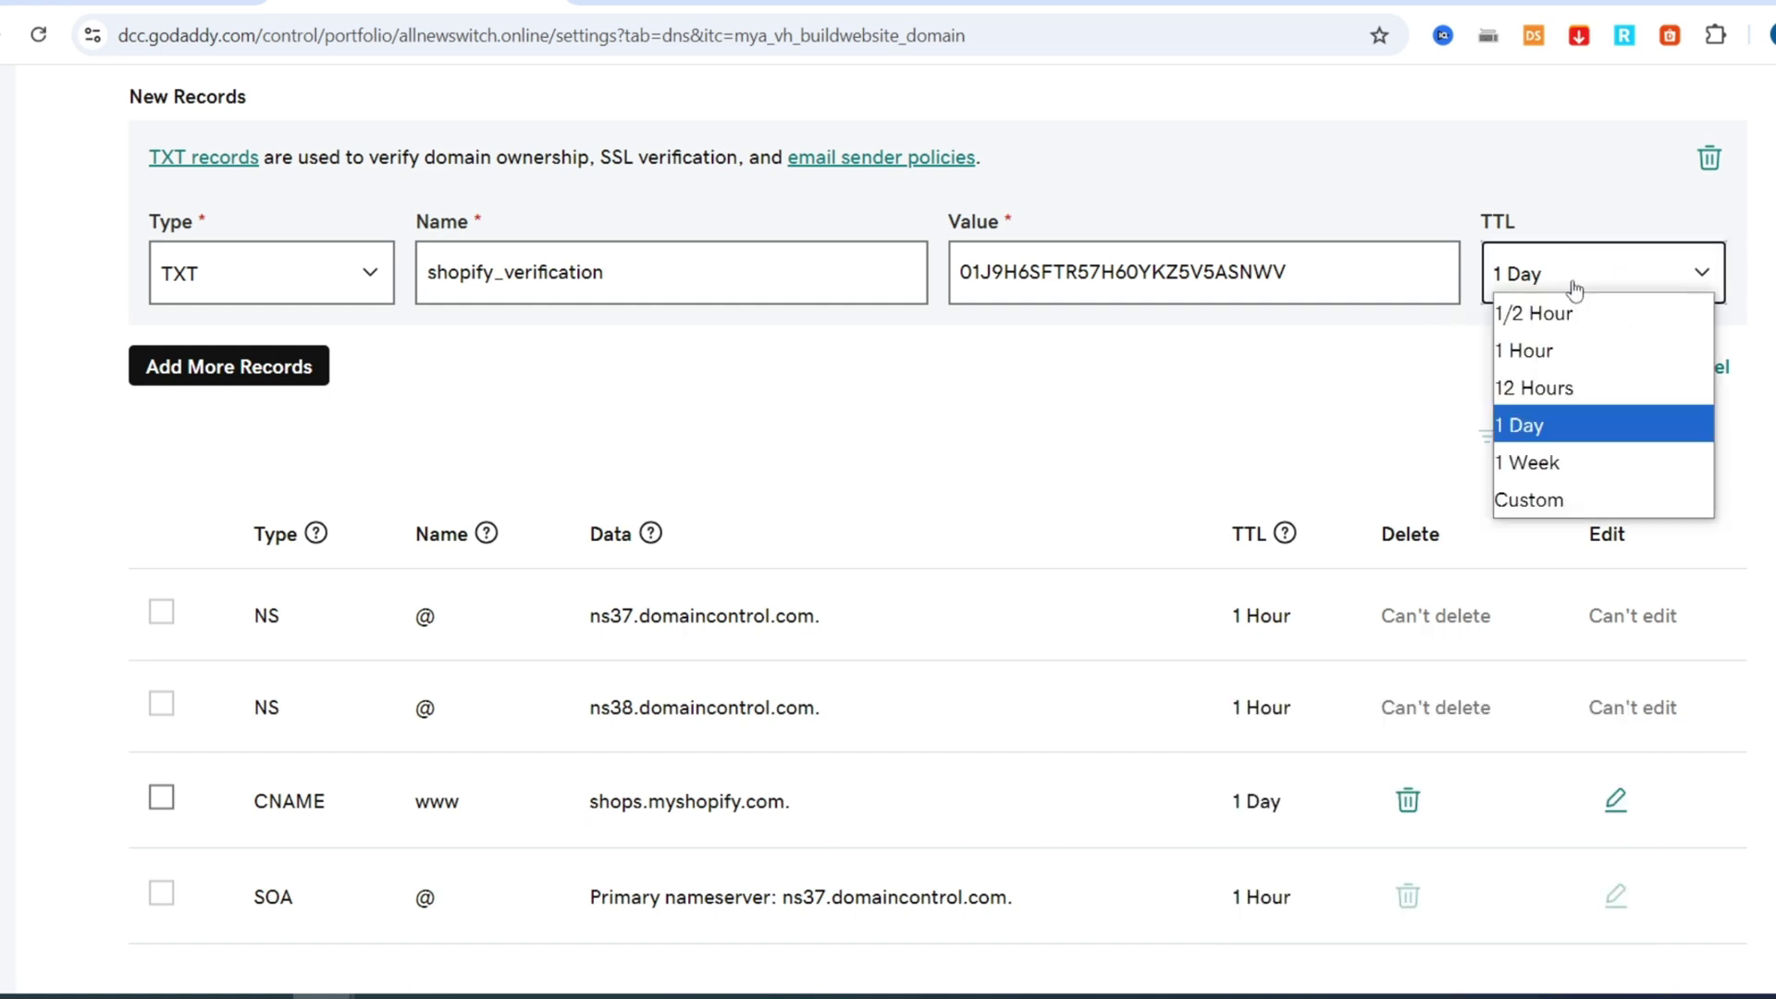
{"action": "left_click", "coordinate": [1525, 352]}
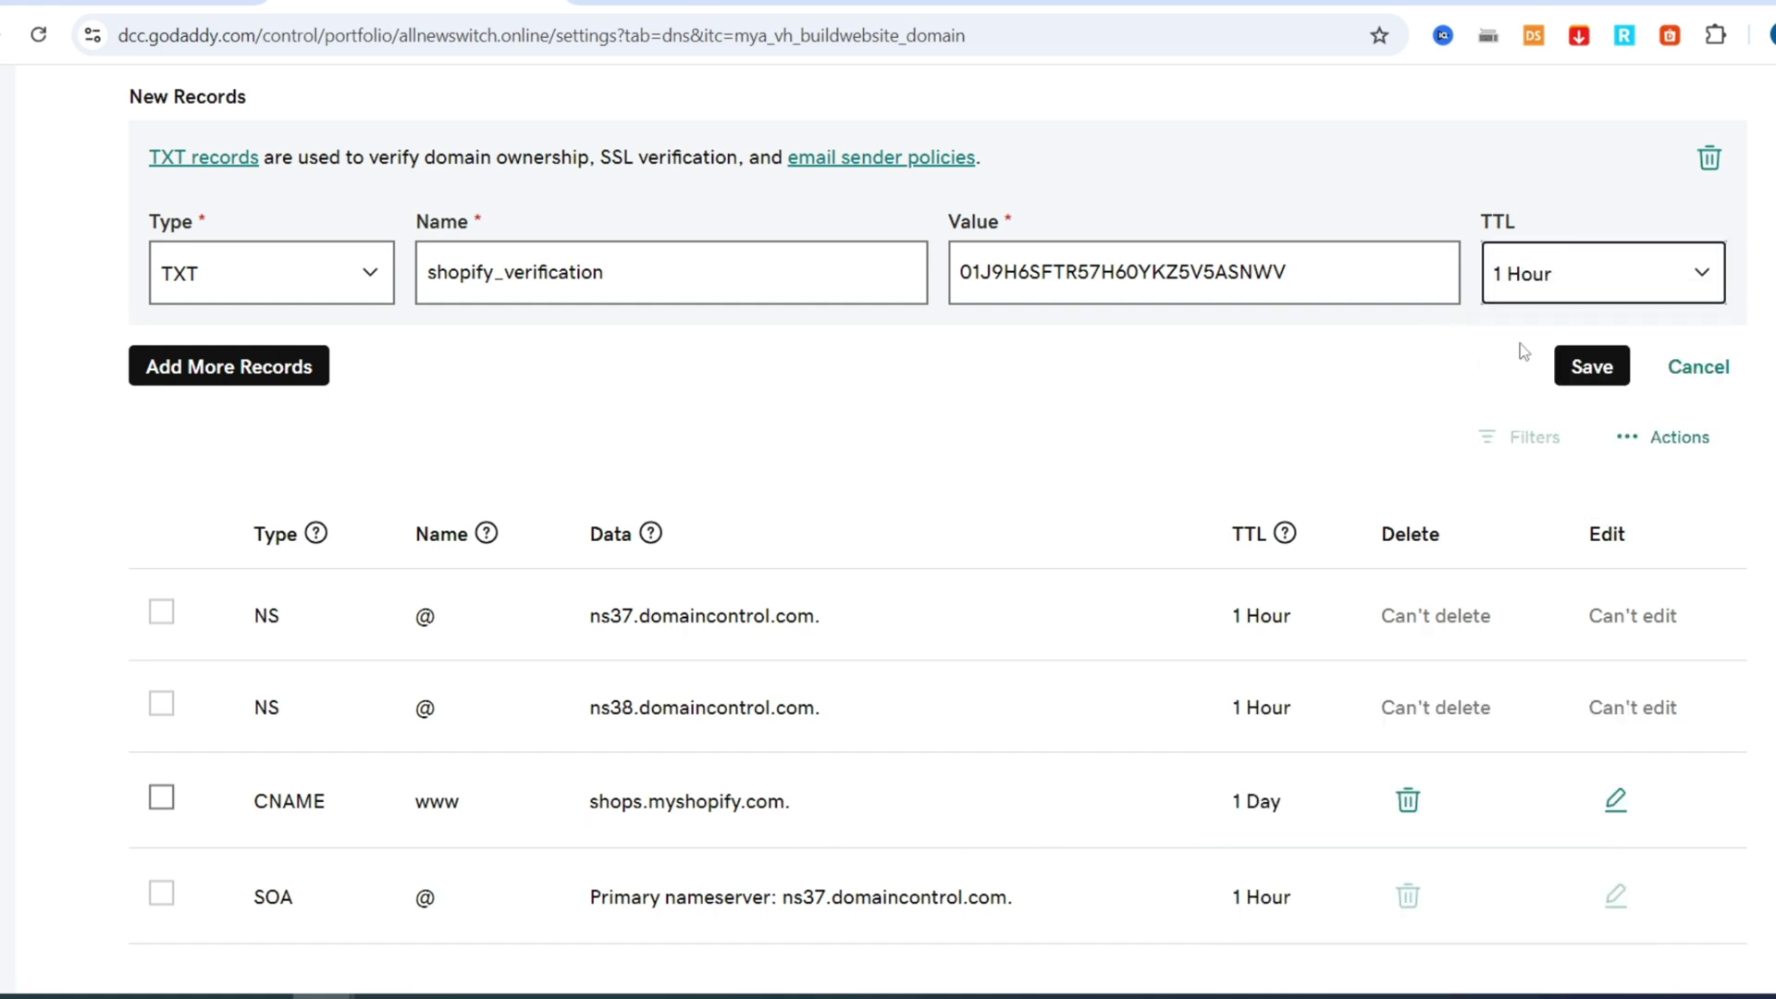
{"action": "left_click", "coordinate": [1606, 370]}
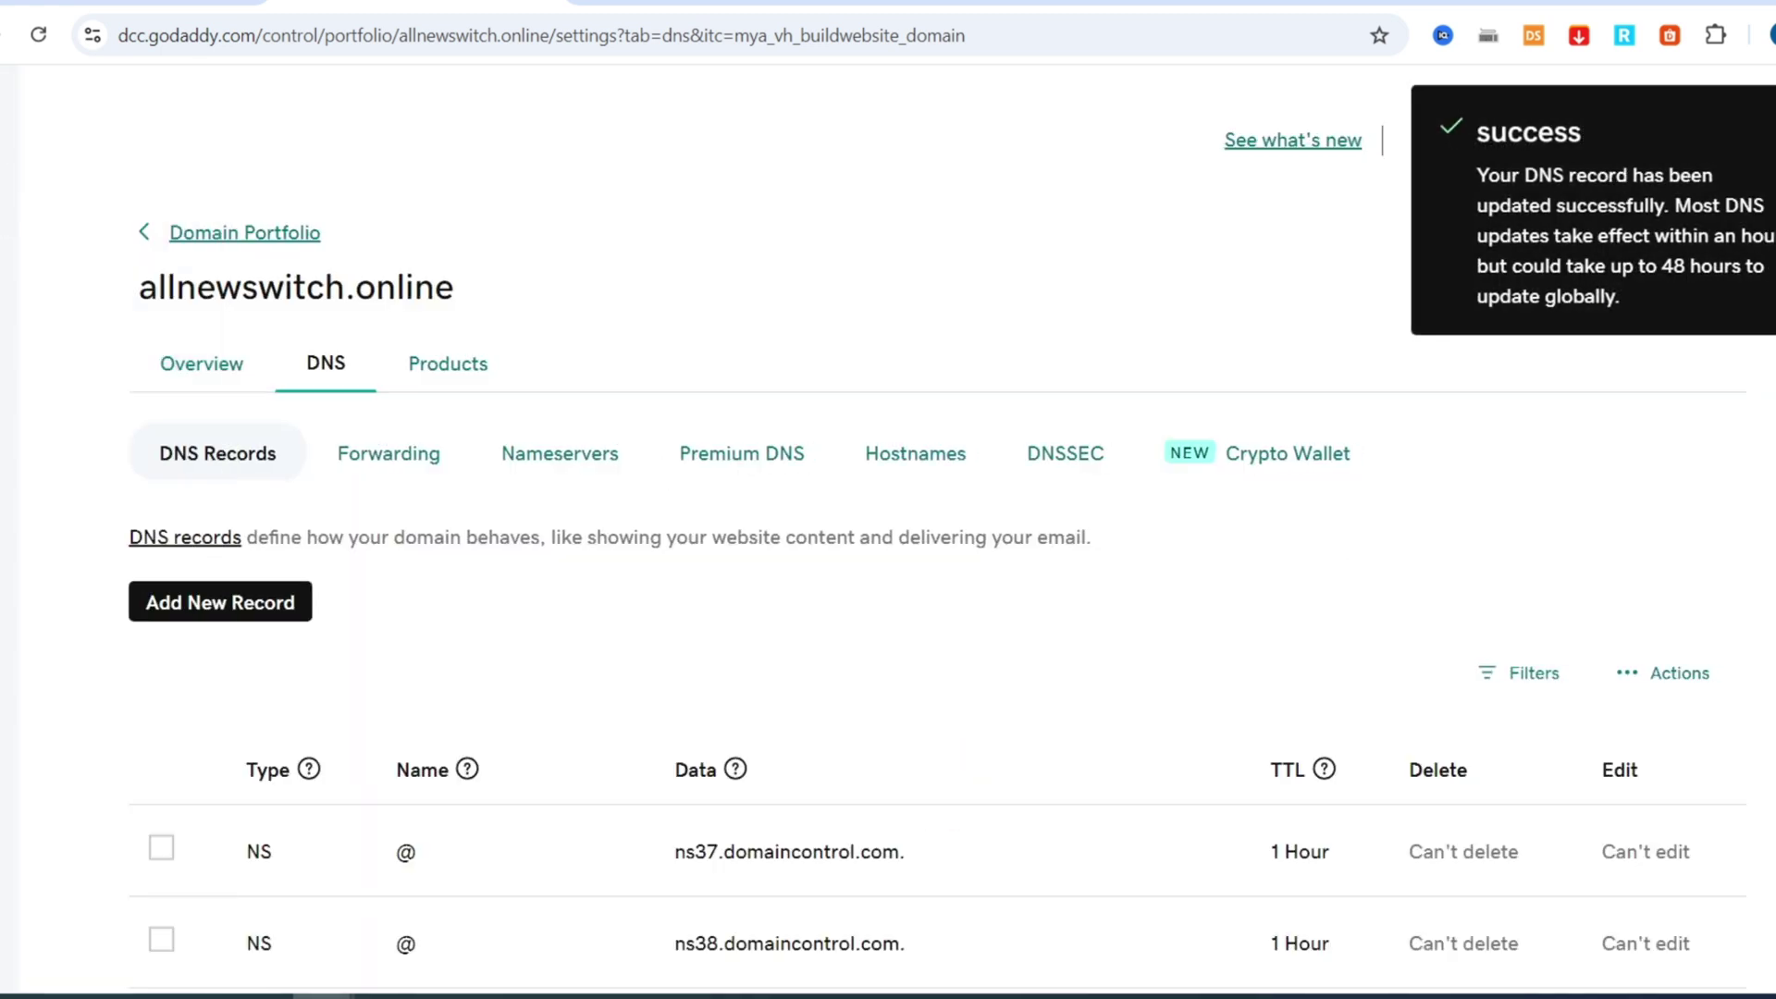
Step: Edit the www CNAME record, set its TTL to 1 Hour and save the change
{"action": "scroll", "coordinate": [1372, 779], "scroll_direction": "down", "scroll_amount": 3}
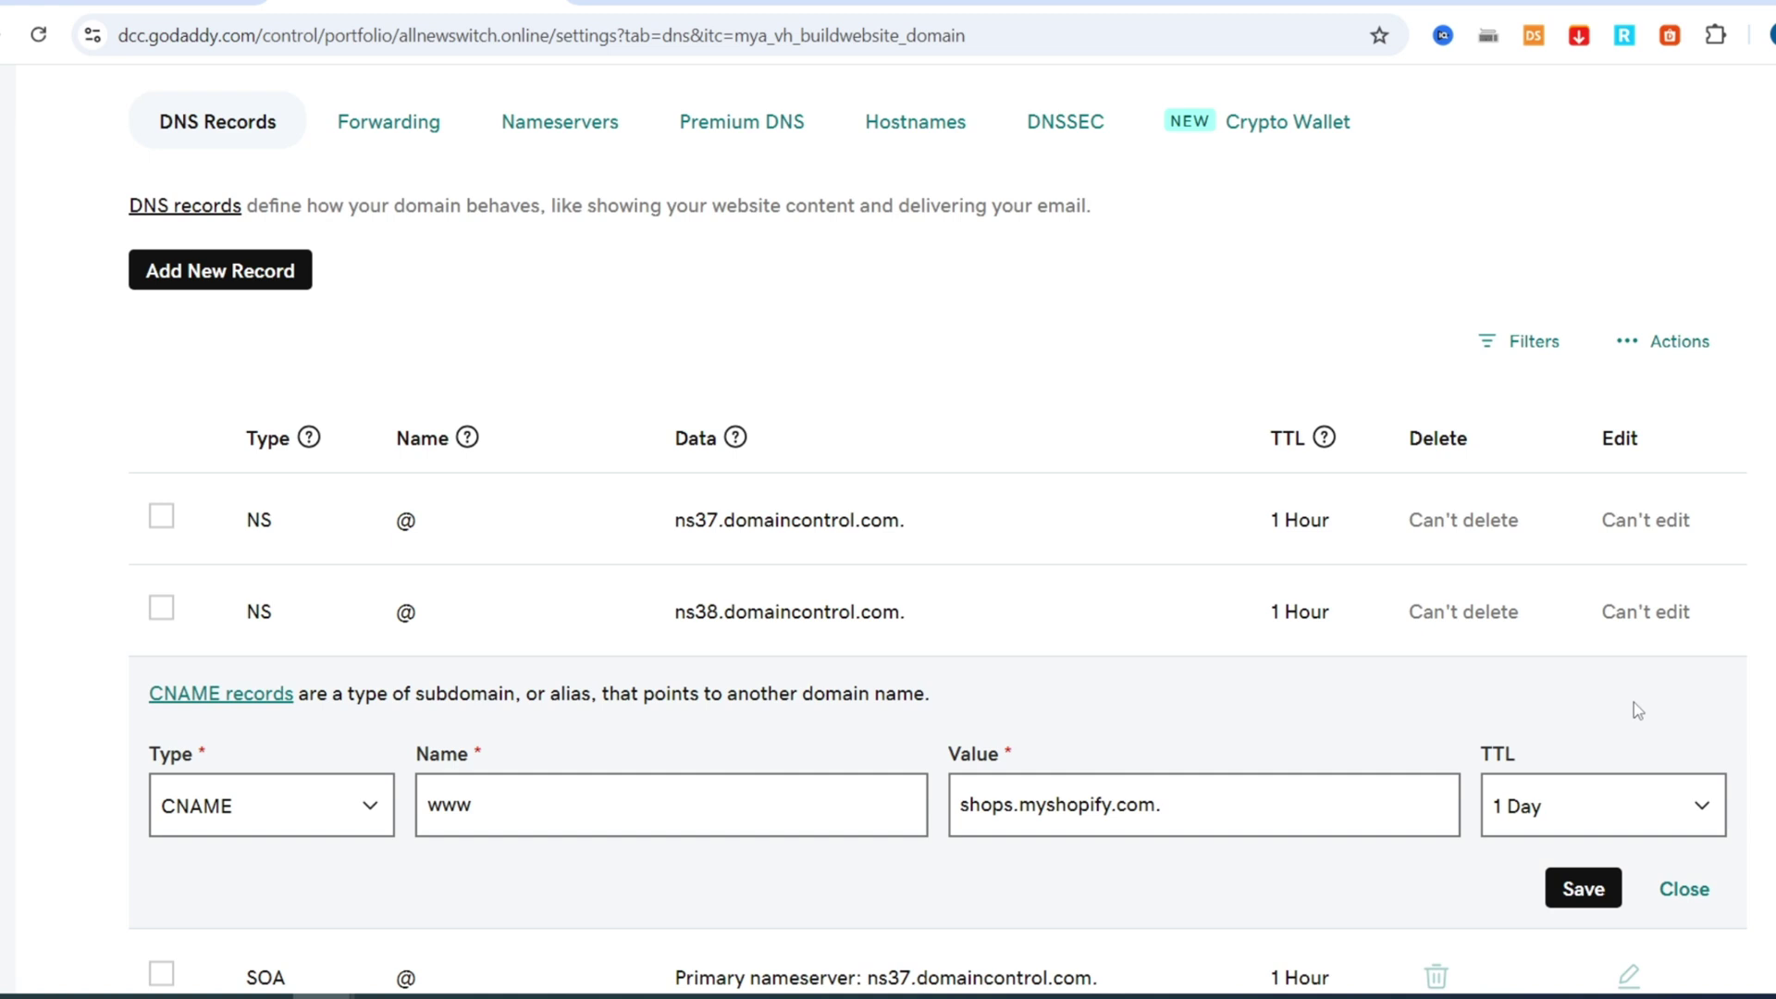
{"action": "left_click", "coordinate": [1527, 813]}
{"action": "left_click", "coordinate": [1531, 618]}
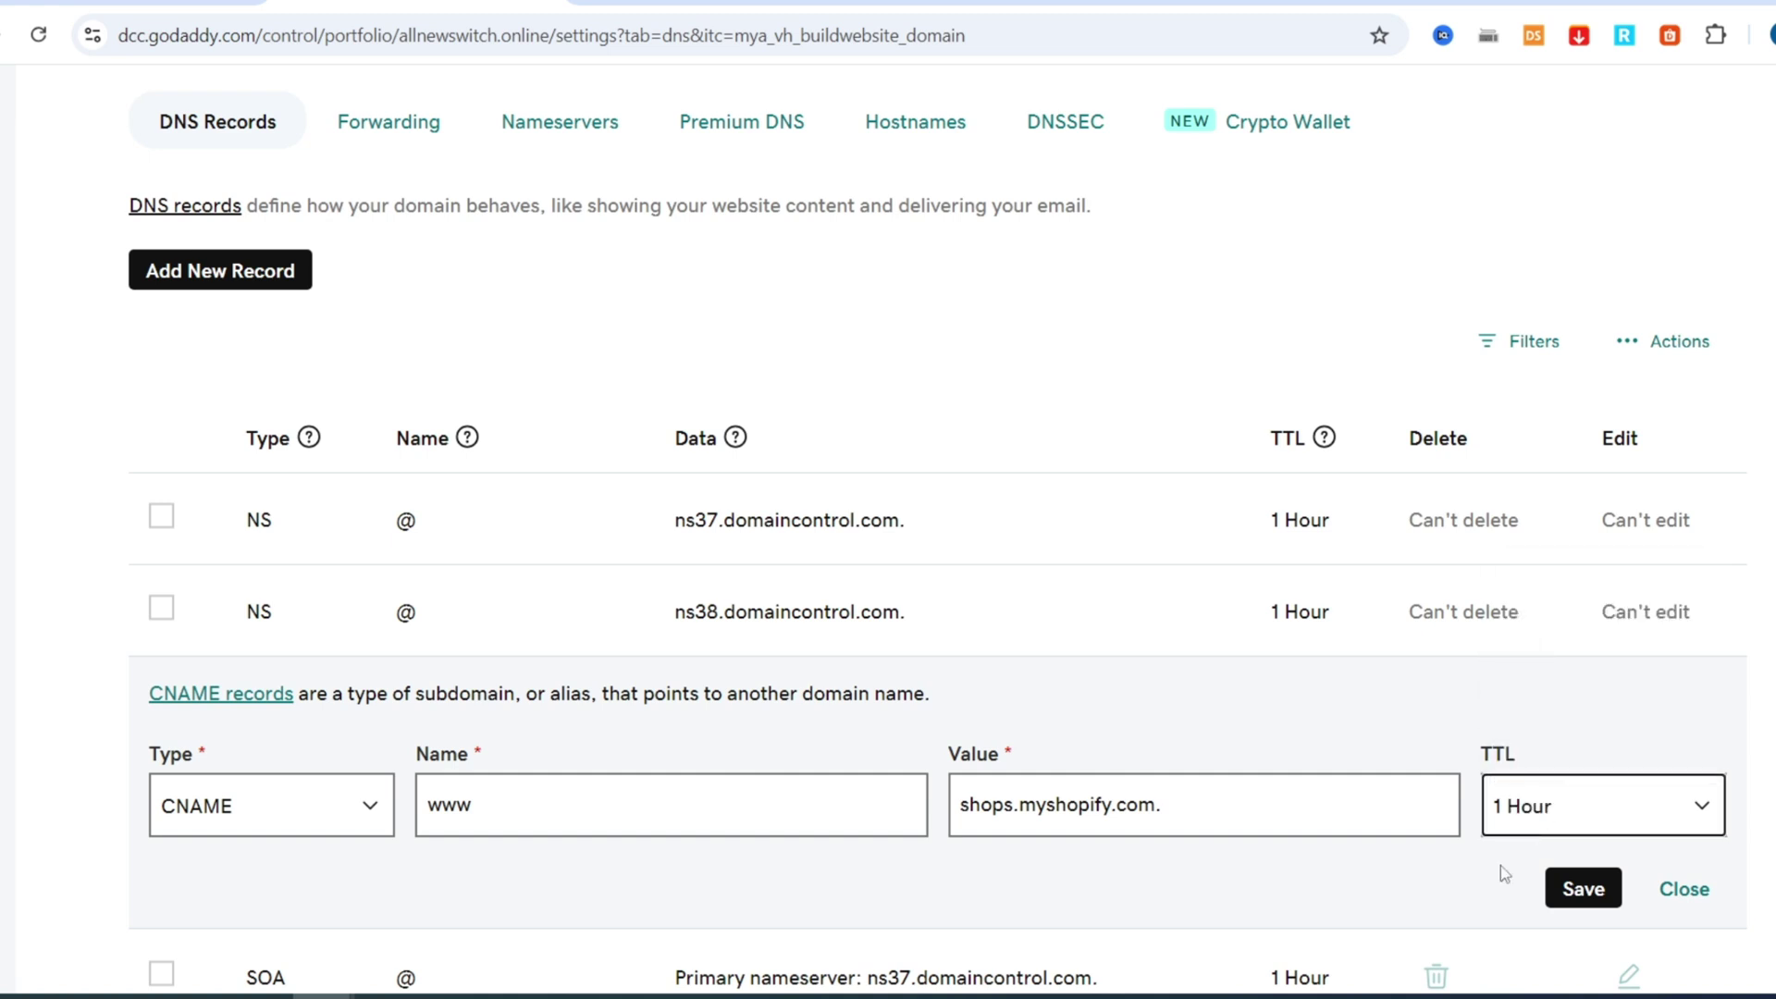
{"action": "left_click", "coordinate": [1584, 888]}
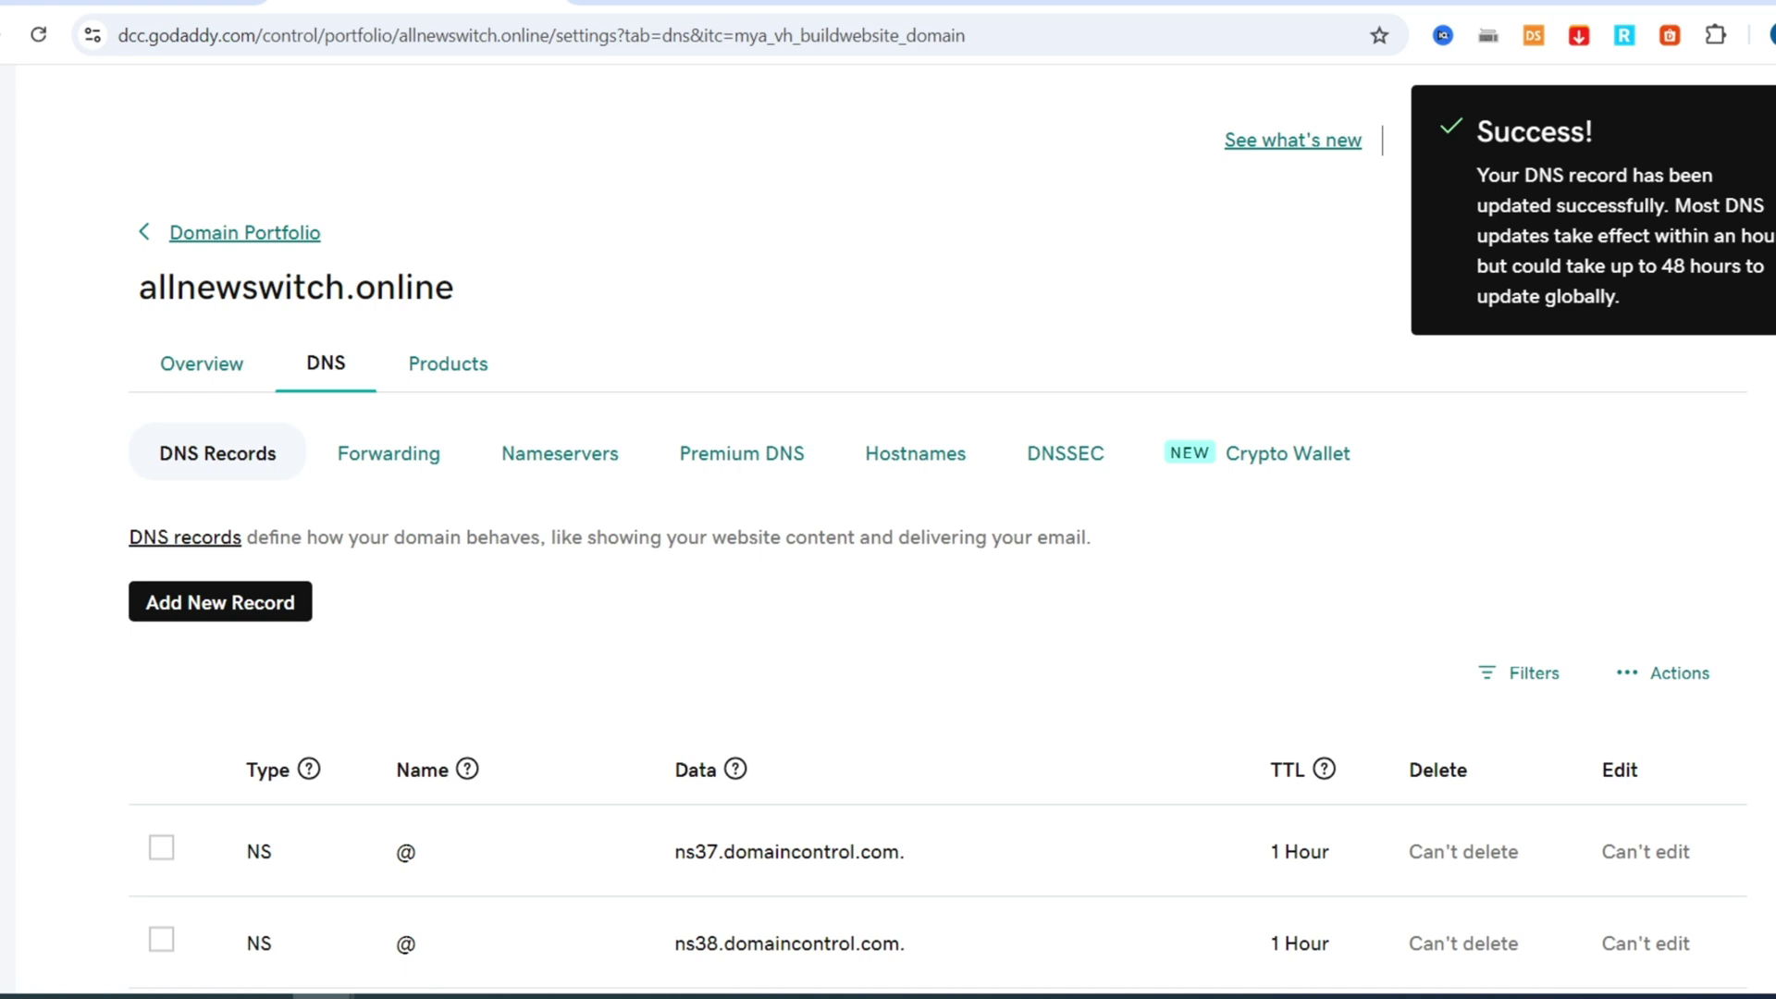
Step: Switch to Shopify, verify the connection of allnewswitch.online and review the domain's DNS records back in GoDaddy
{"action": "key", "text": "ctrl+shift+Tab"}
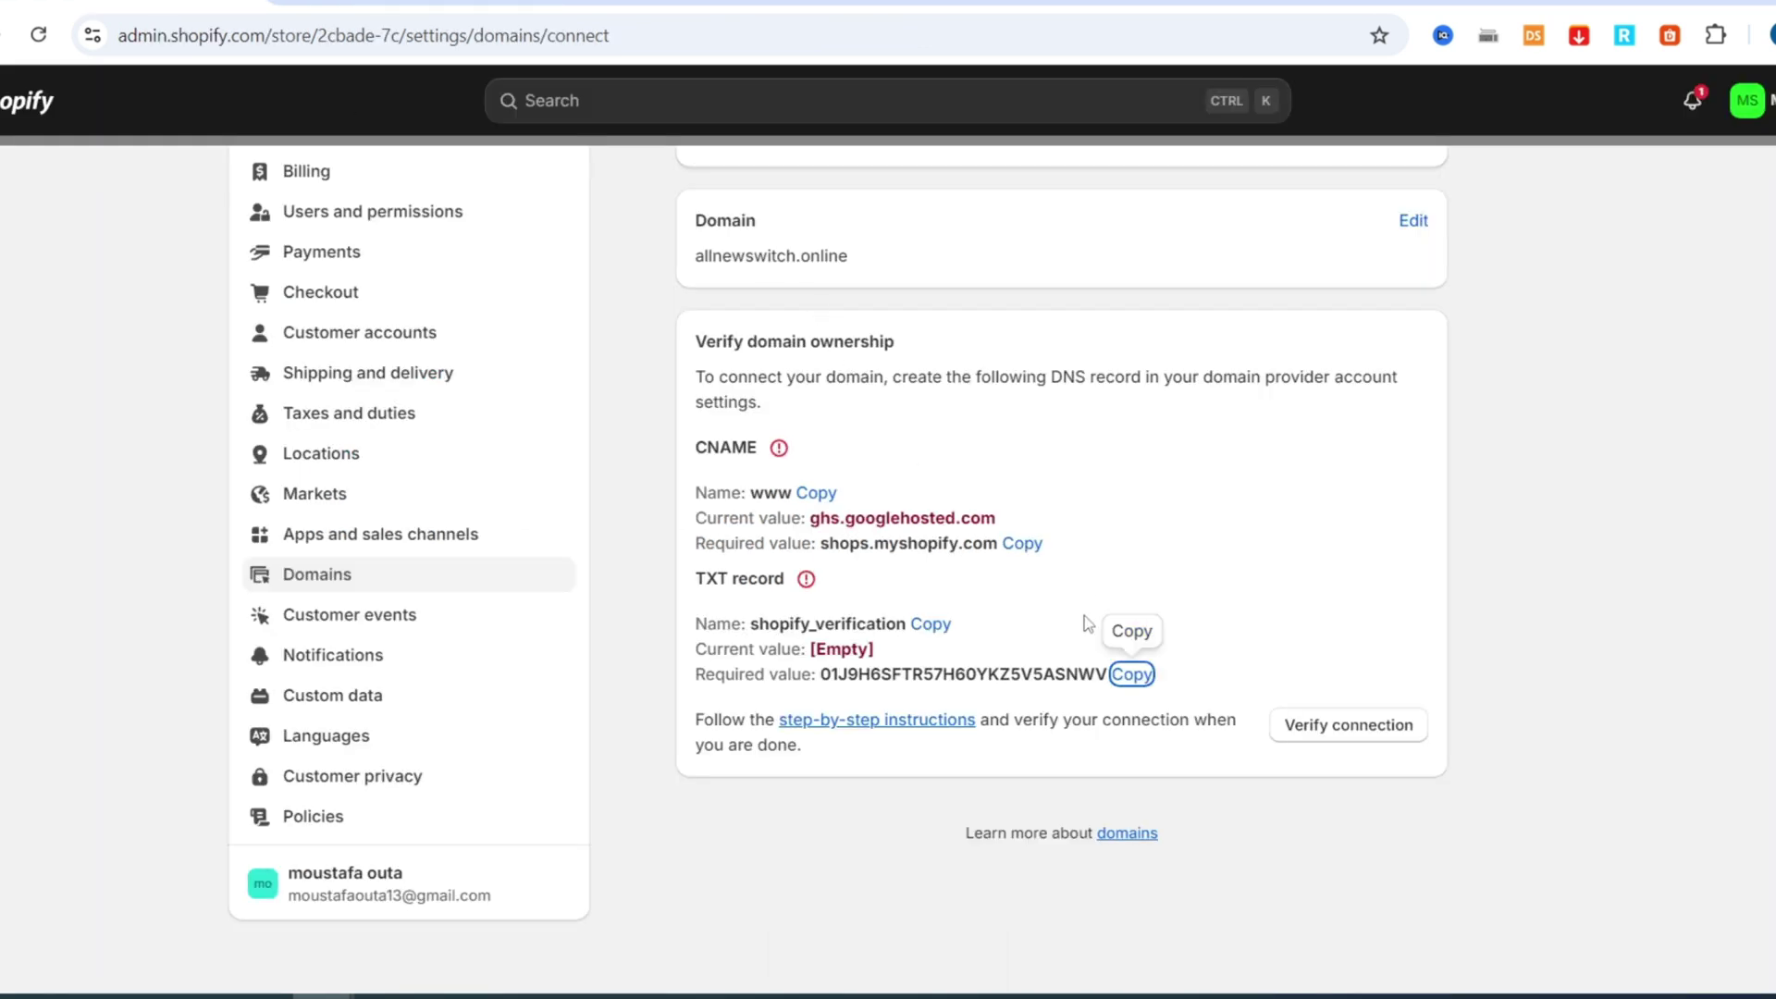
{"action": "left_click", "coordinate": [1344, 728]}
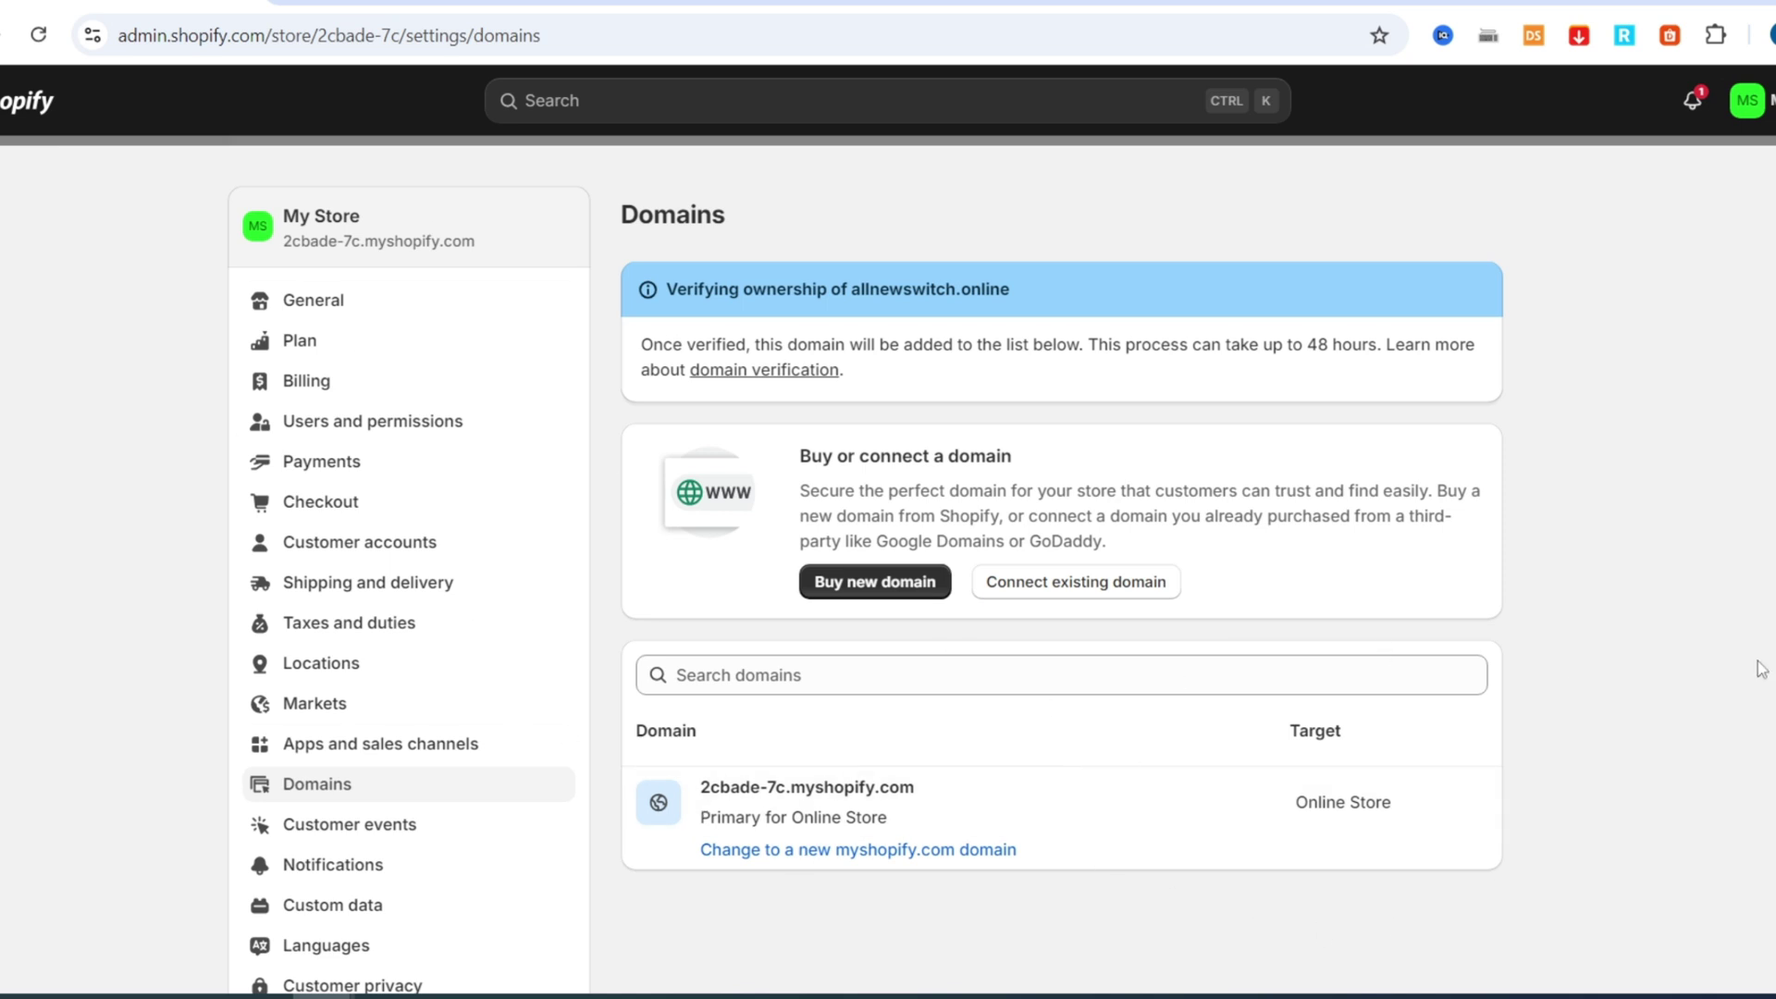
{"action": "scroll", "coordinate": [1638, 721], "scroll_direction": "down", "scroll_amount": 2}
{"action": "scroll", "coordinate": [1712, 789], "scroll_direction": "up", "scroll_amount": 2}
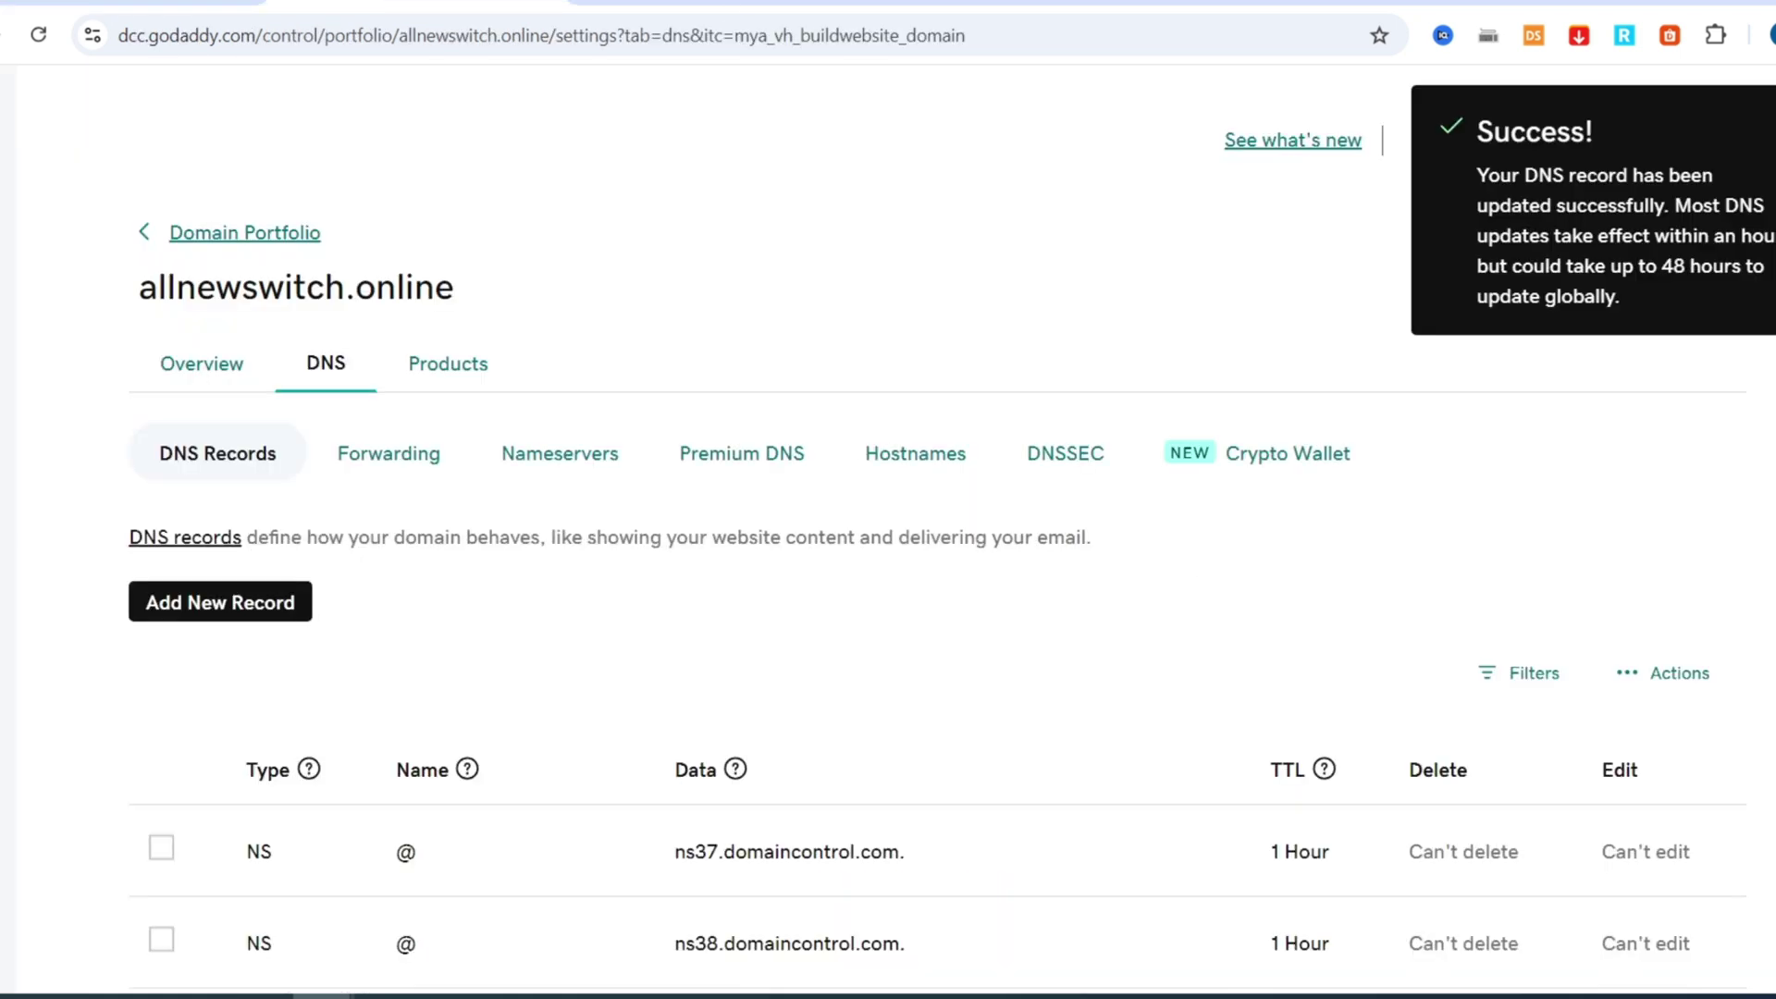
{"action": "scroll", "coordinate": [361, 591], "scroll_direction": "down", "scroll_amount": 4}
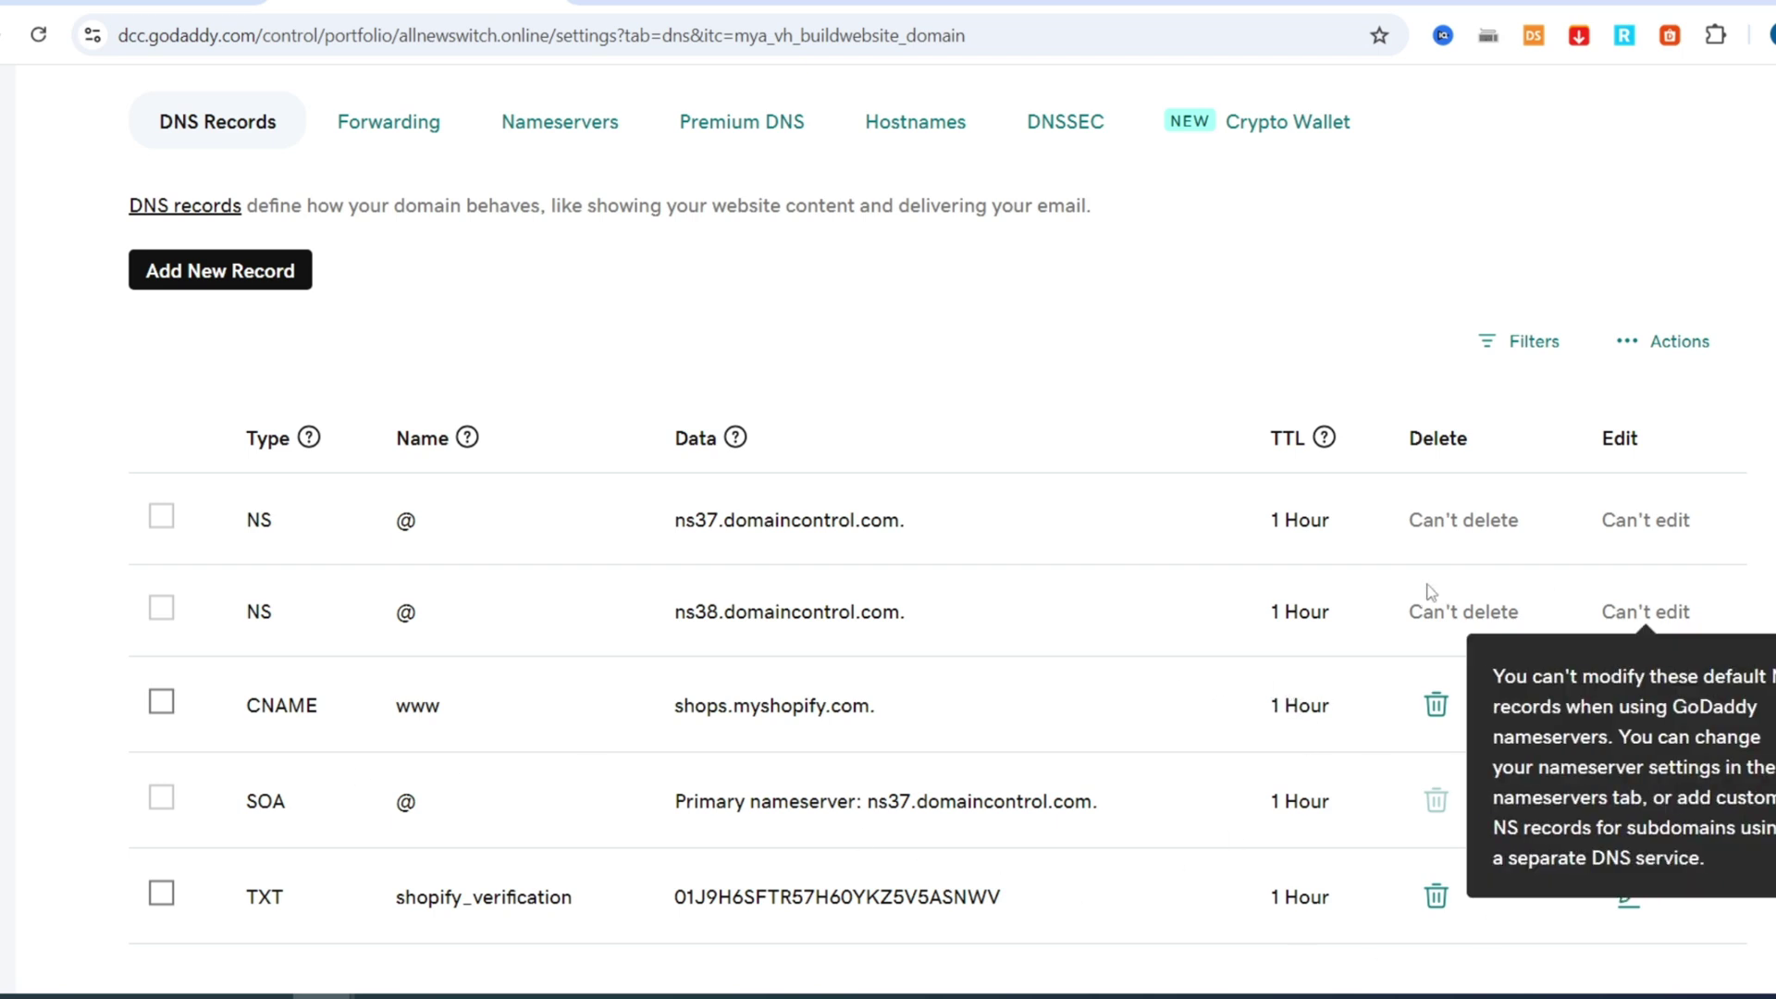
Step: Switch to Shopify and review the domain verification status and the store's existing myshopify.com domain
{"action": "left_click", "coordinate": [139, 3]}
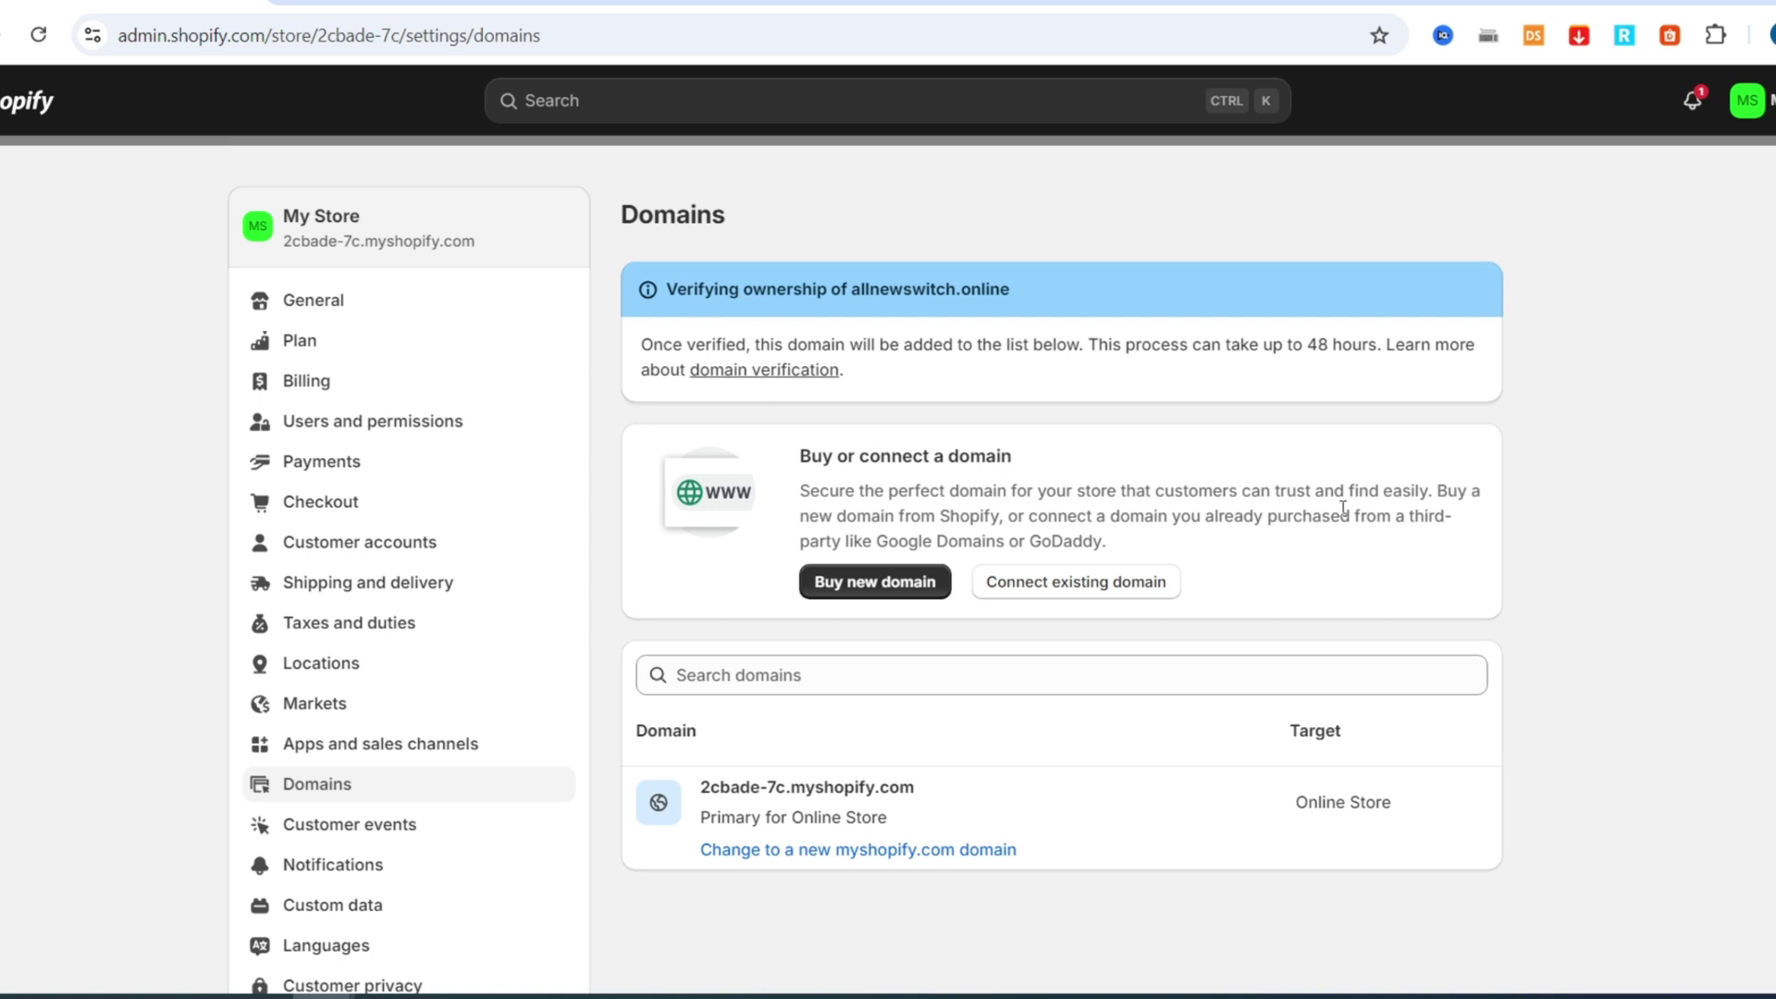
{"action": "scroll", "coordinate": [428, 567], "scroll_direction": "down", "scroll_amount": 2}
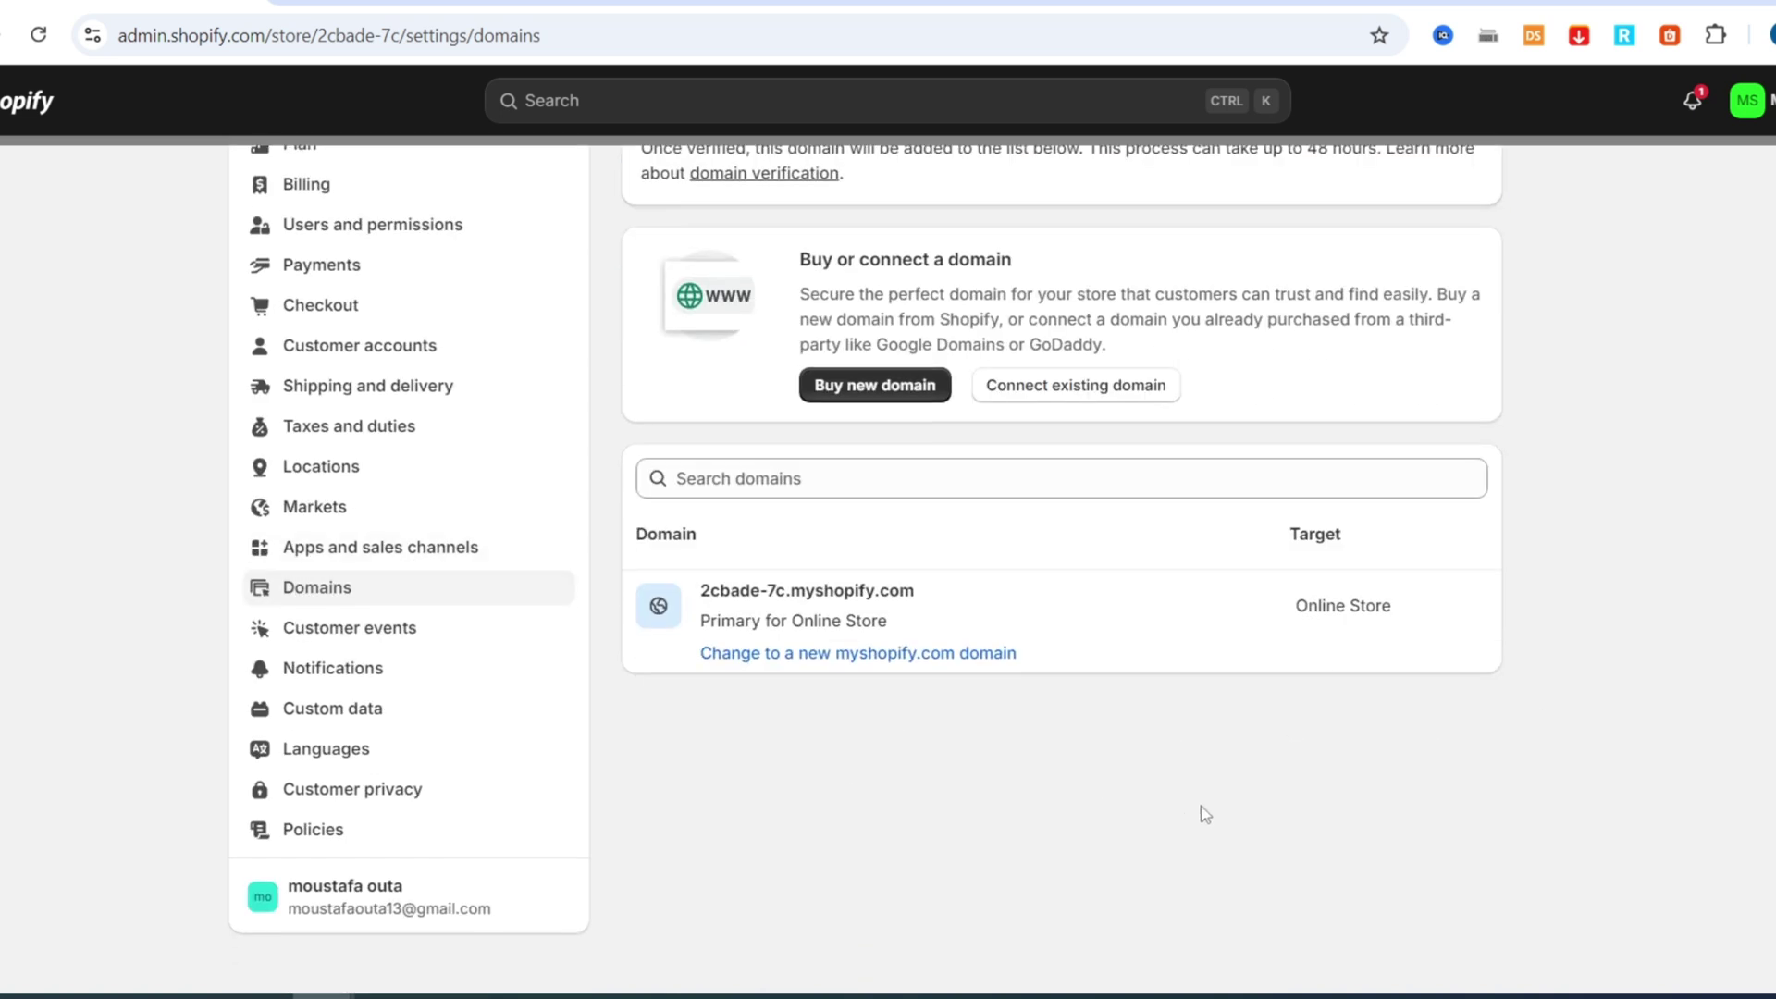
{"action": "scroll", "coordinate": [1022, 738], "scroll_direction": "up", "scroll_amount": 2}
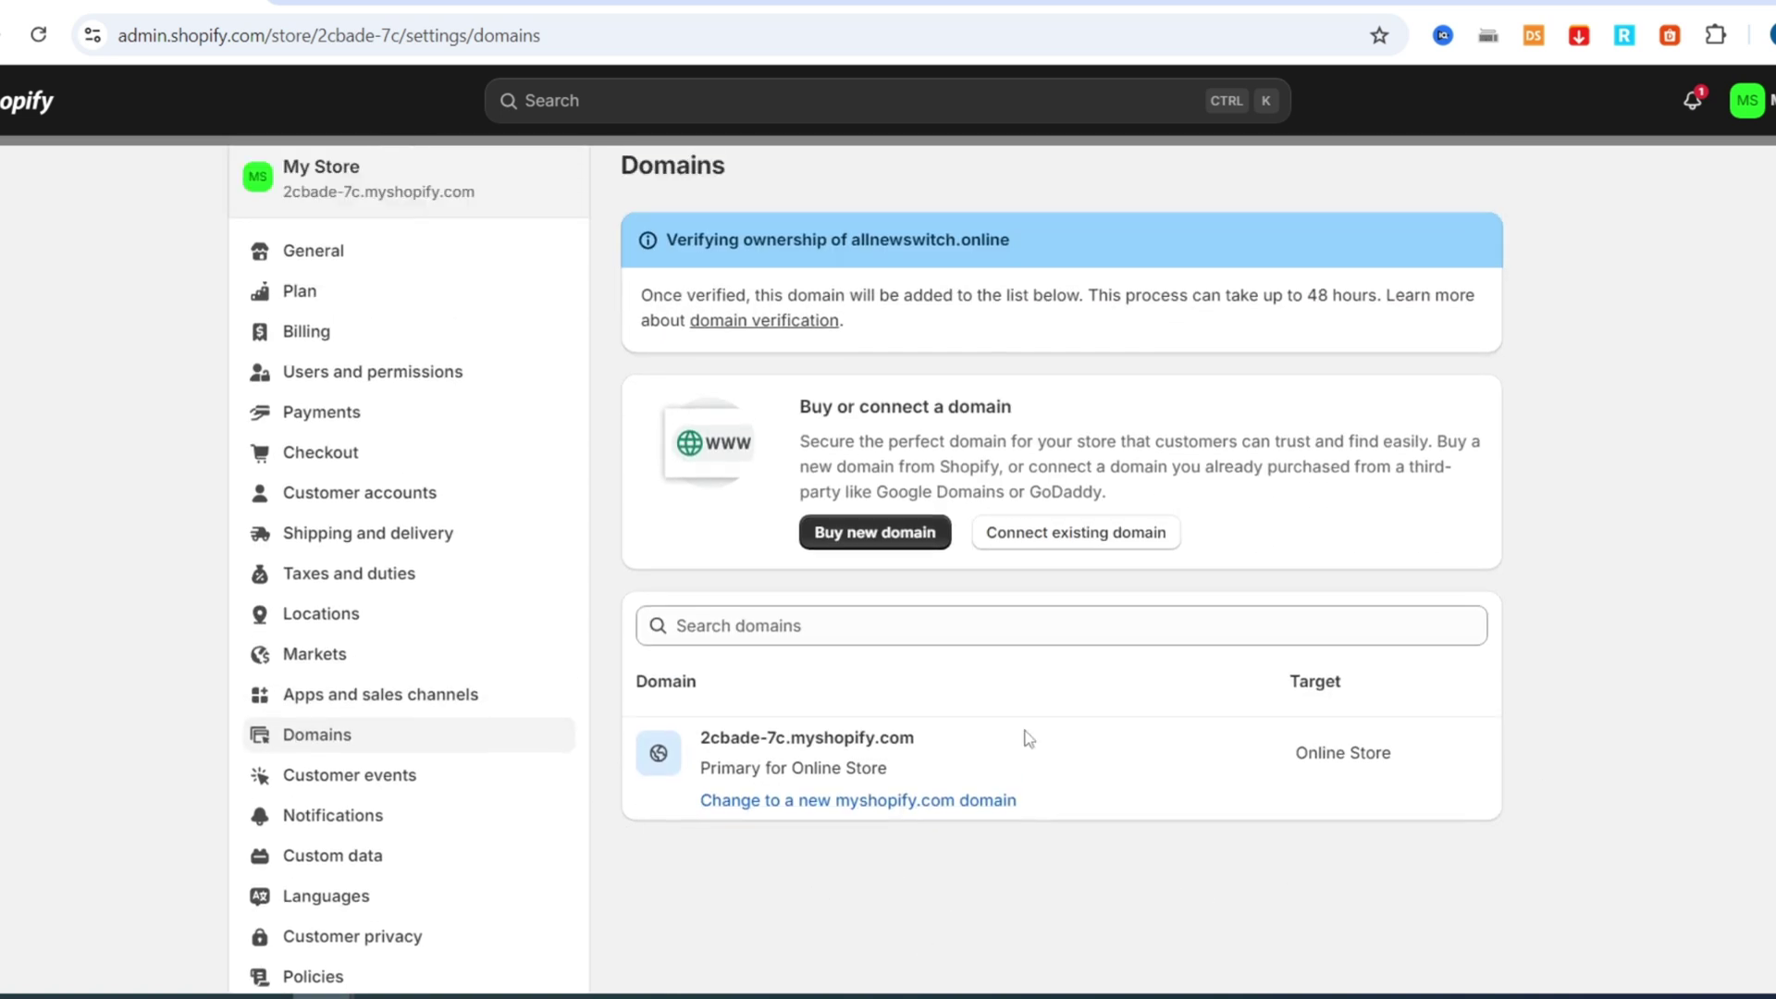
{"action": "scroll", "coordinate": [1096, 479], "scroll_direction": "down", "scroll_amount": 2}
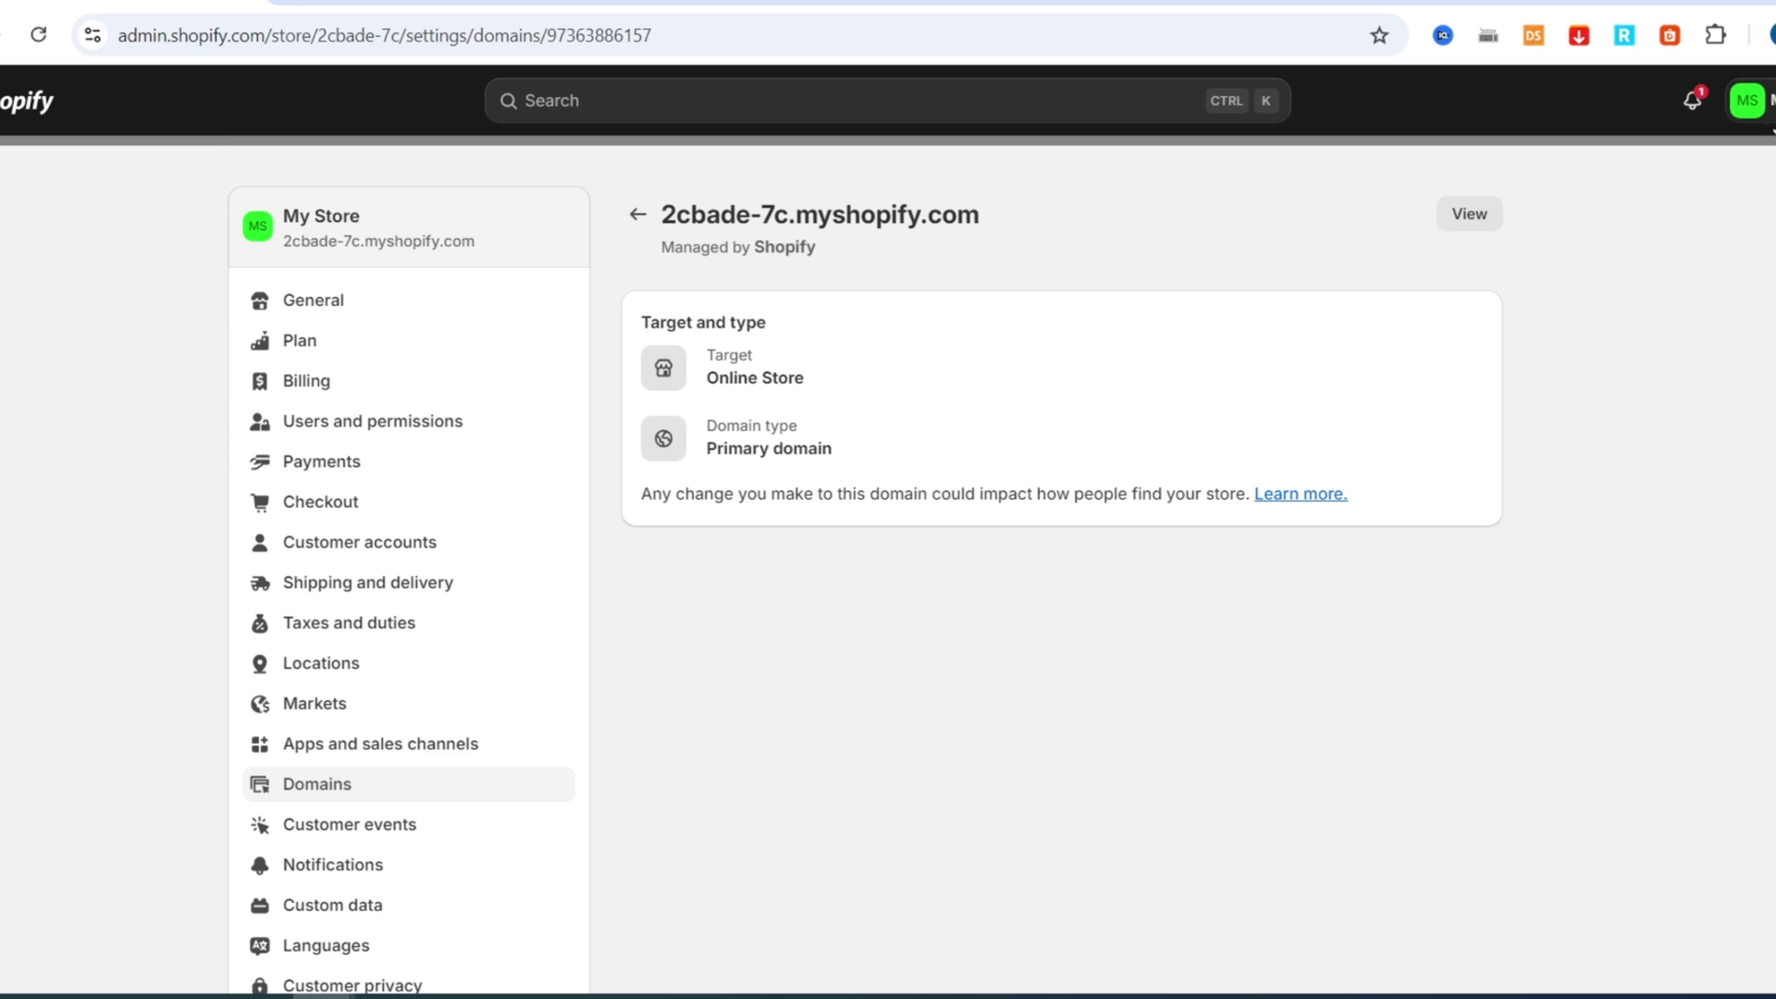
Step: Switch to the allnewswitch store and open its domain settings
{"action": "left_click", "coordinate": [1747, 100]}
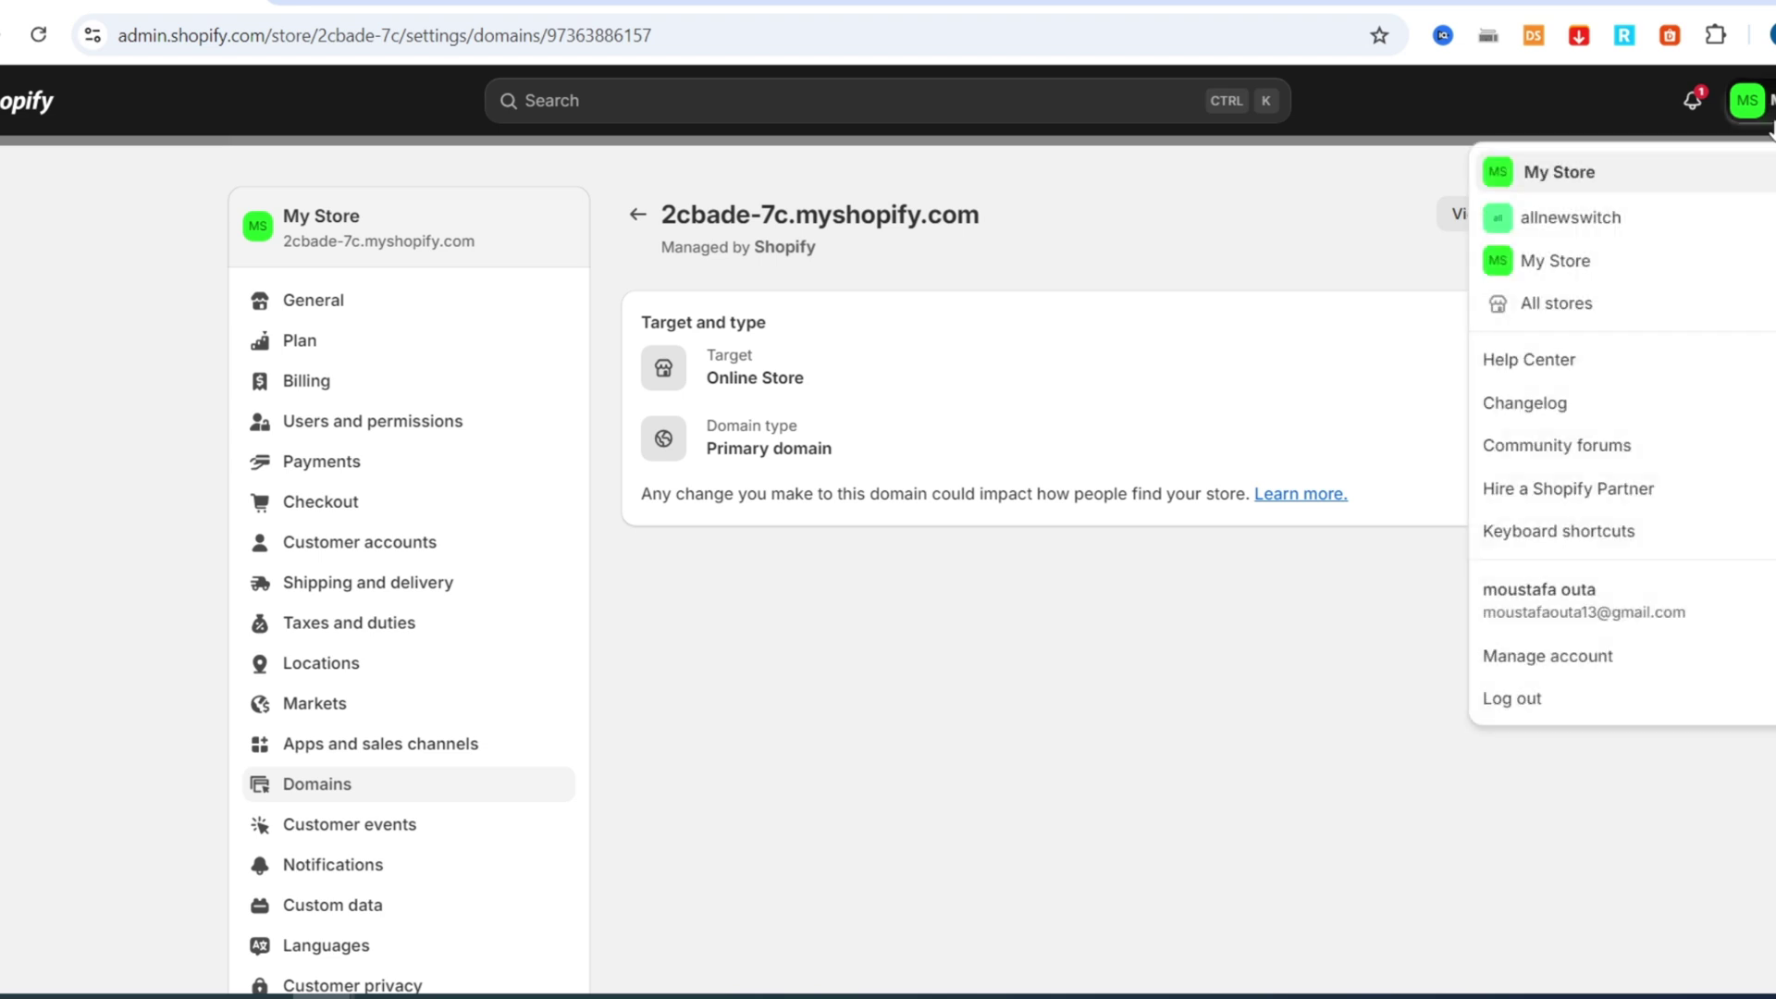
{"action": "left_click", "coordinate": [1541, 216]}
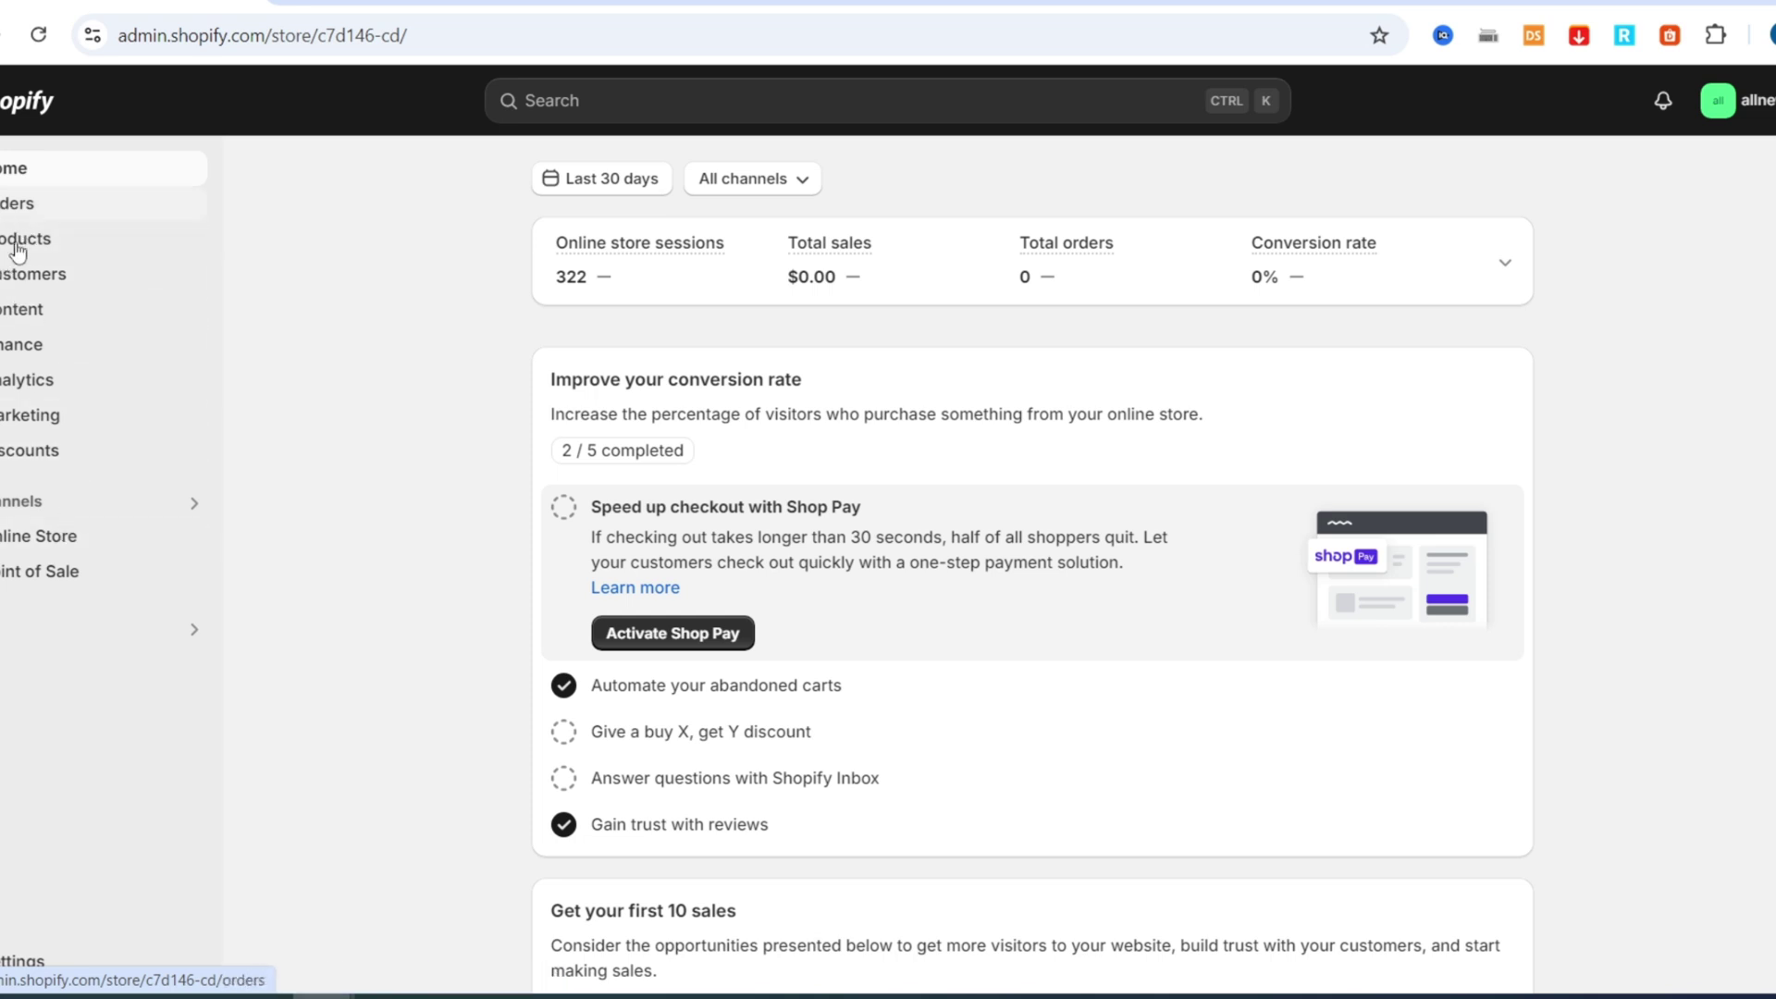
{"action": "left_click", "coordinate": [3, 967]}
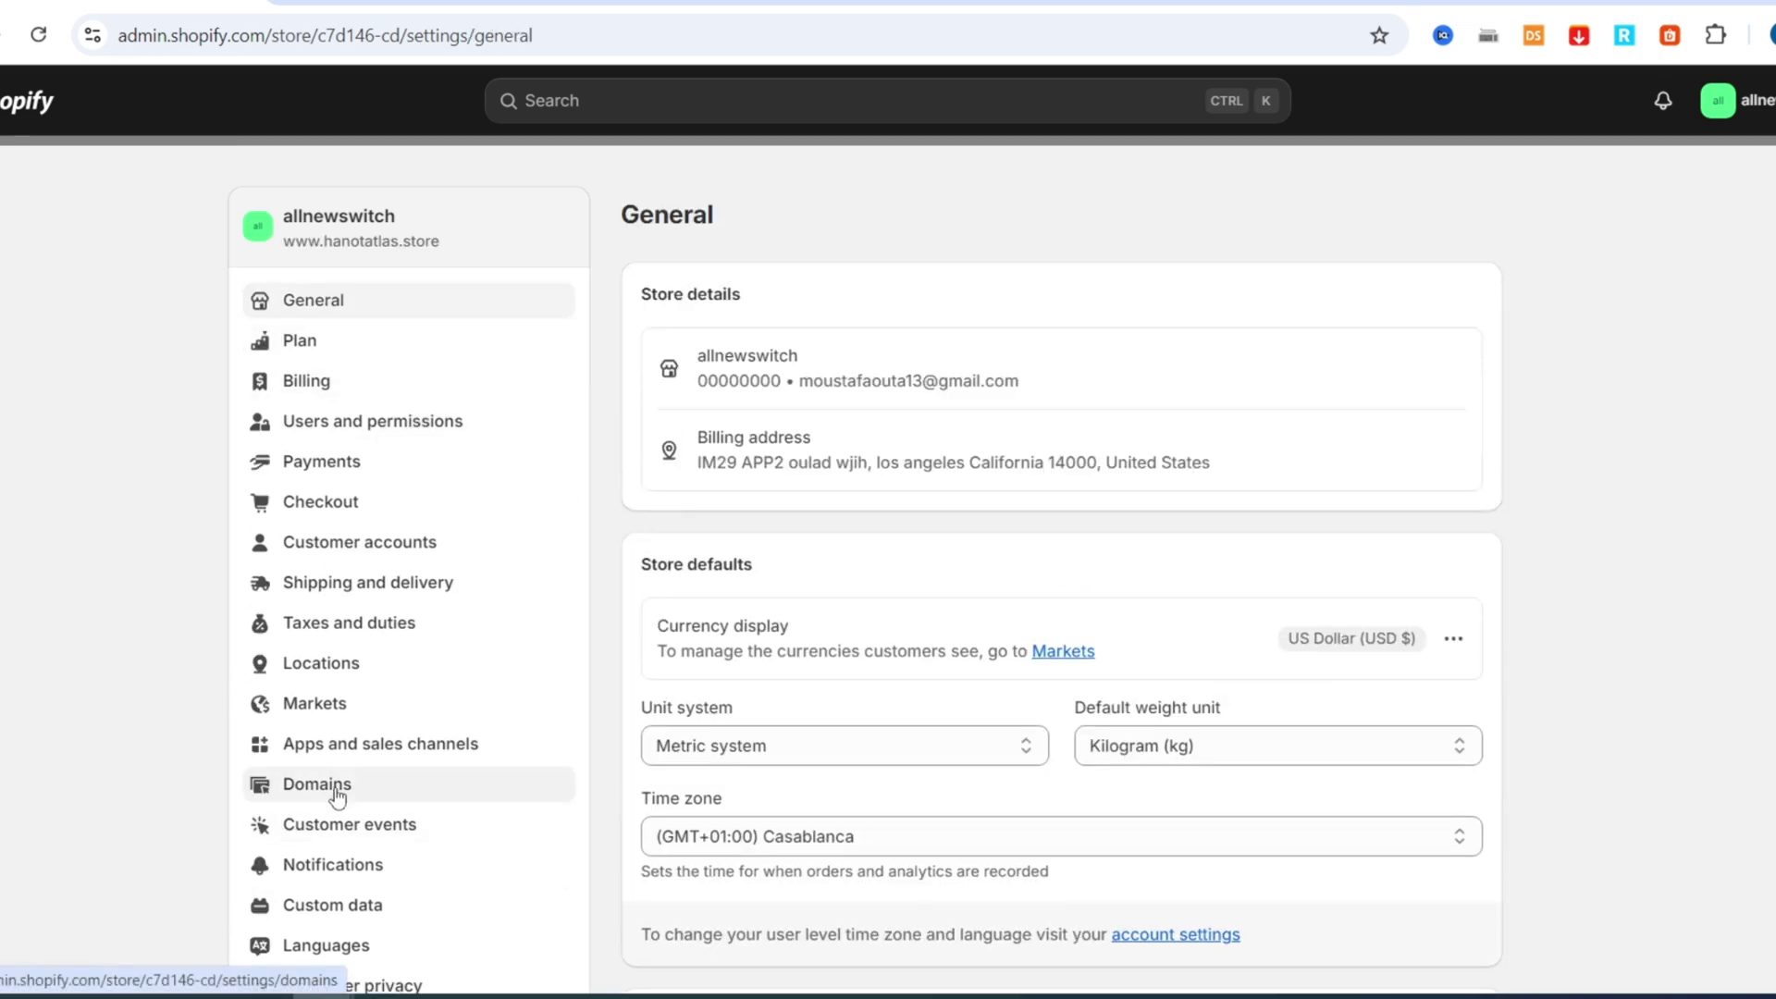
{"action": "left_click", "coordinate": [338, 793]}
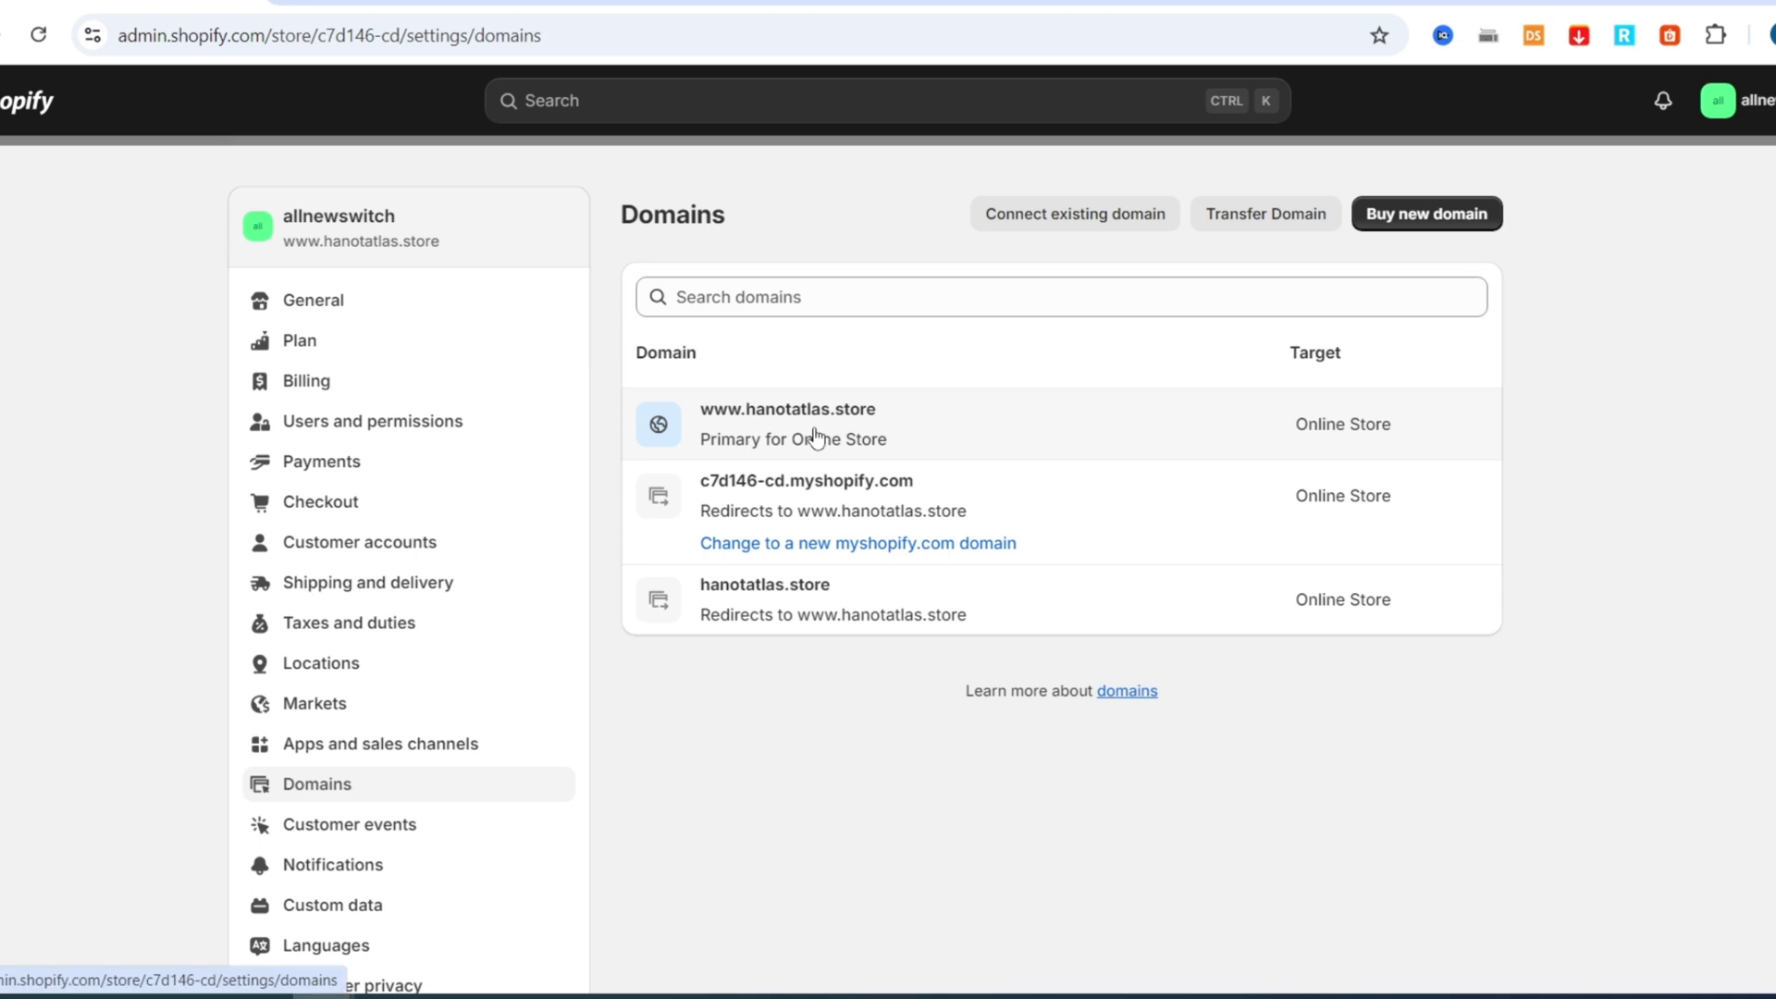
Step: Change the domain type of hanotatlas.store to Primary domain
{"action": "left_click", "coordinate": [787, 603]}
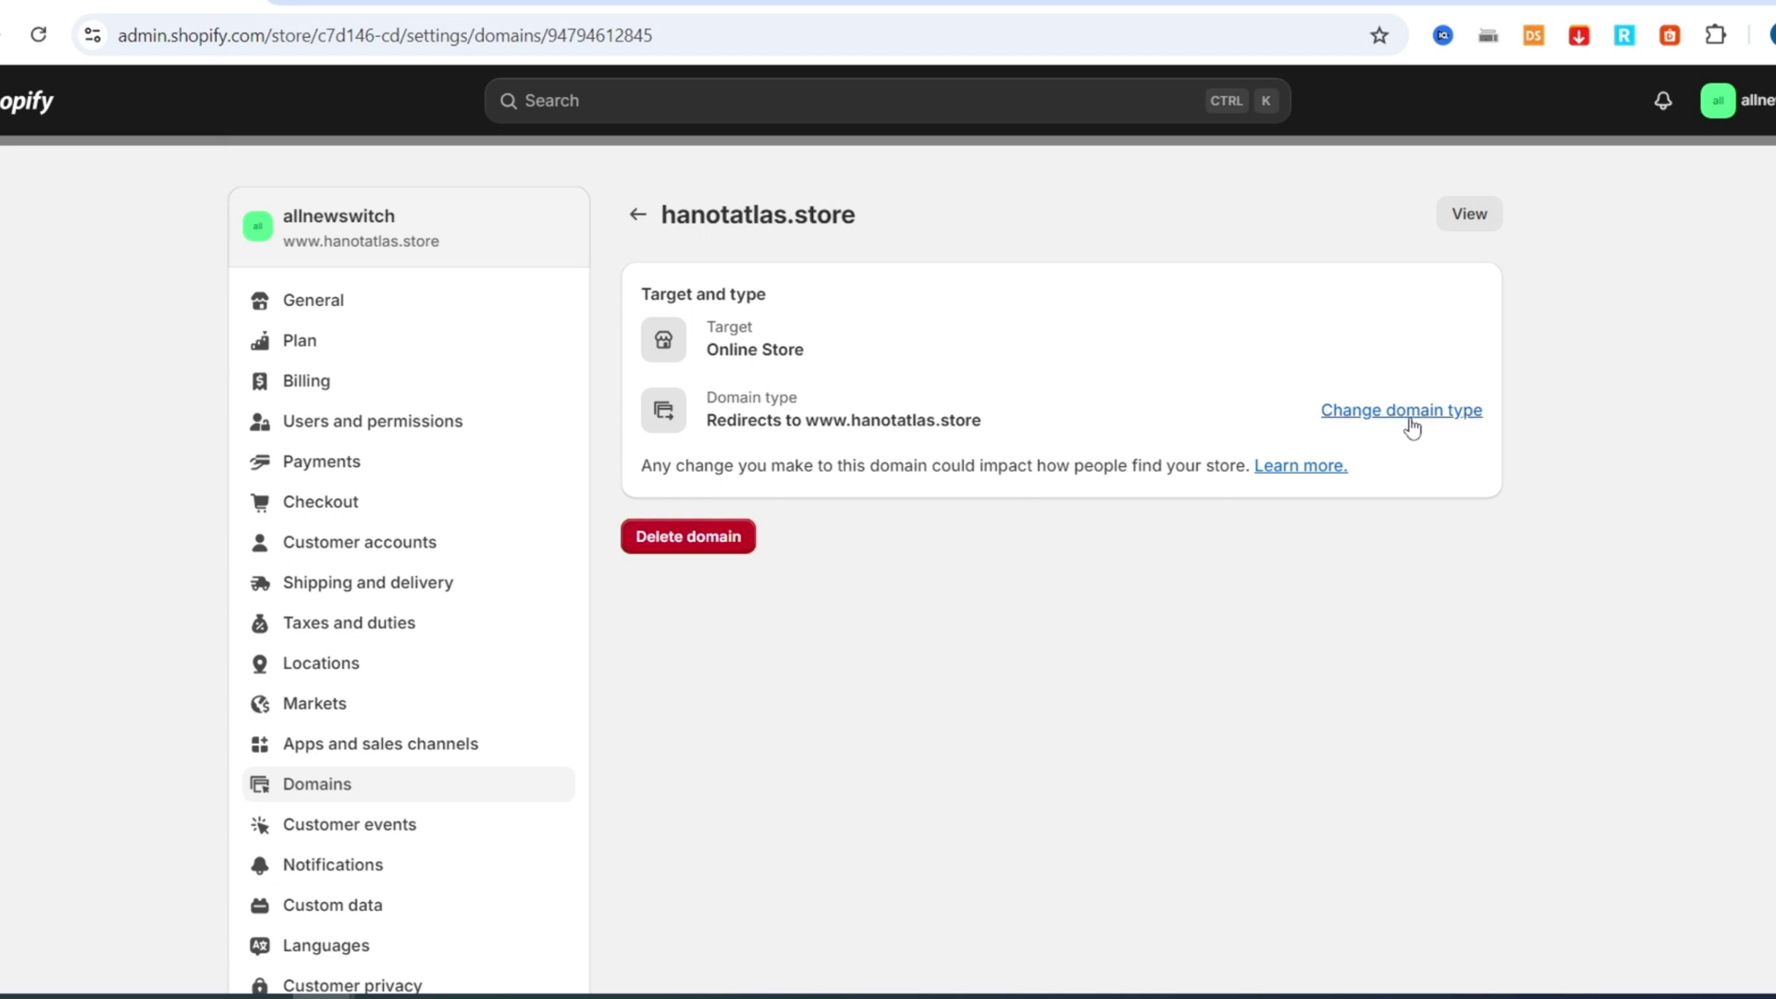
{"action": "left_click", "coordinate": [1405, 418]}
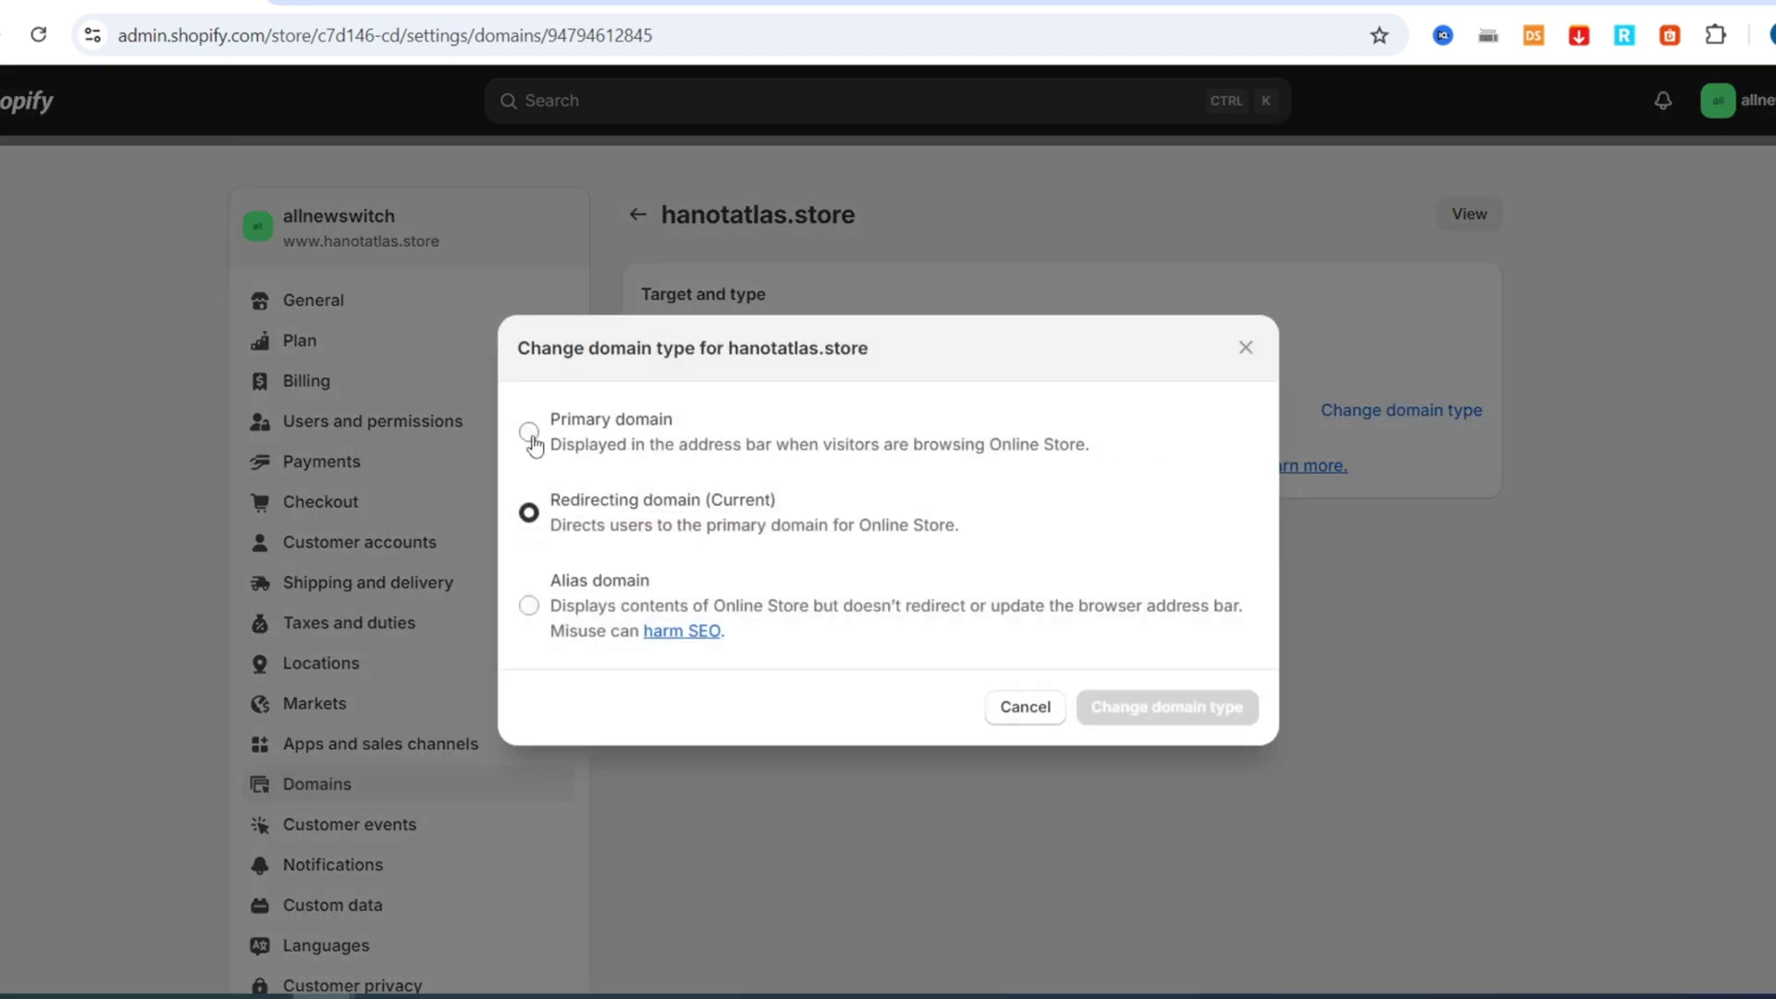
{"action": "left_click", "coordinate": [531, 435]}
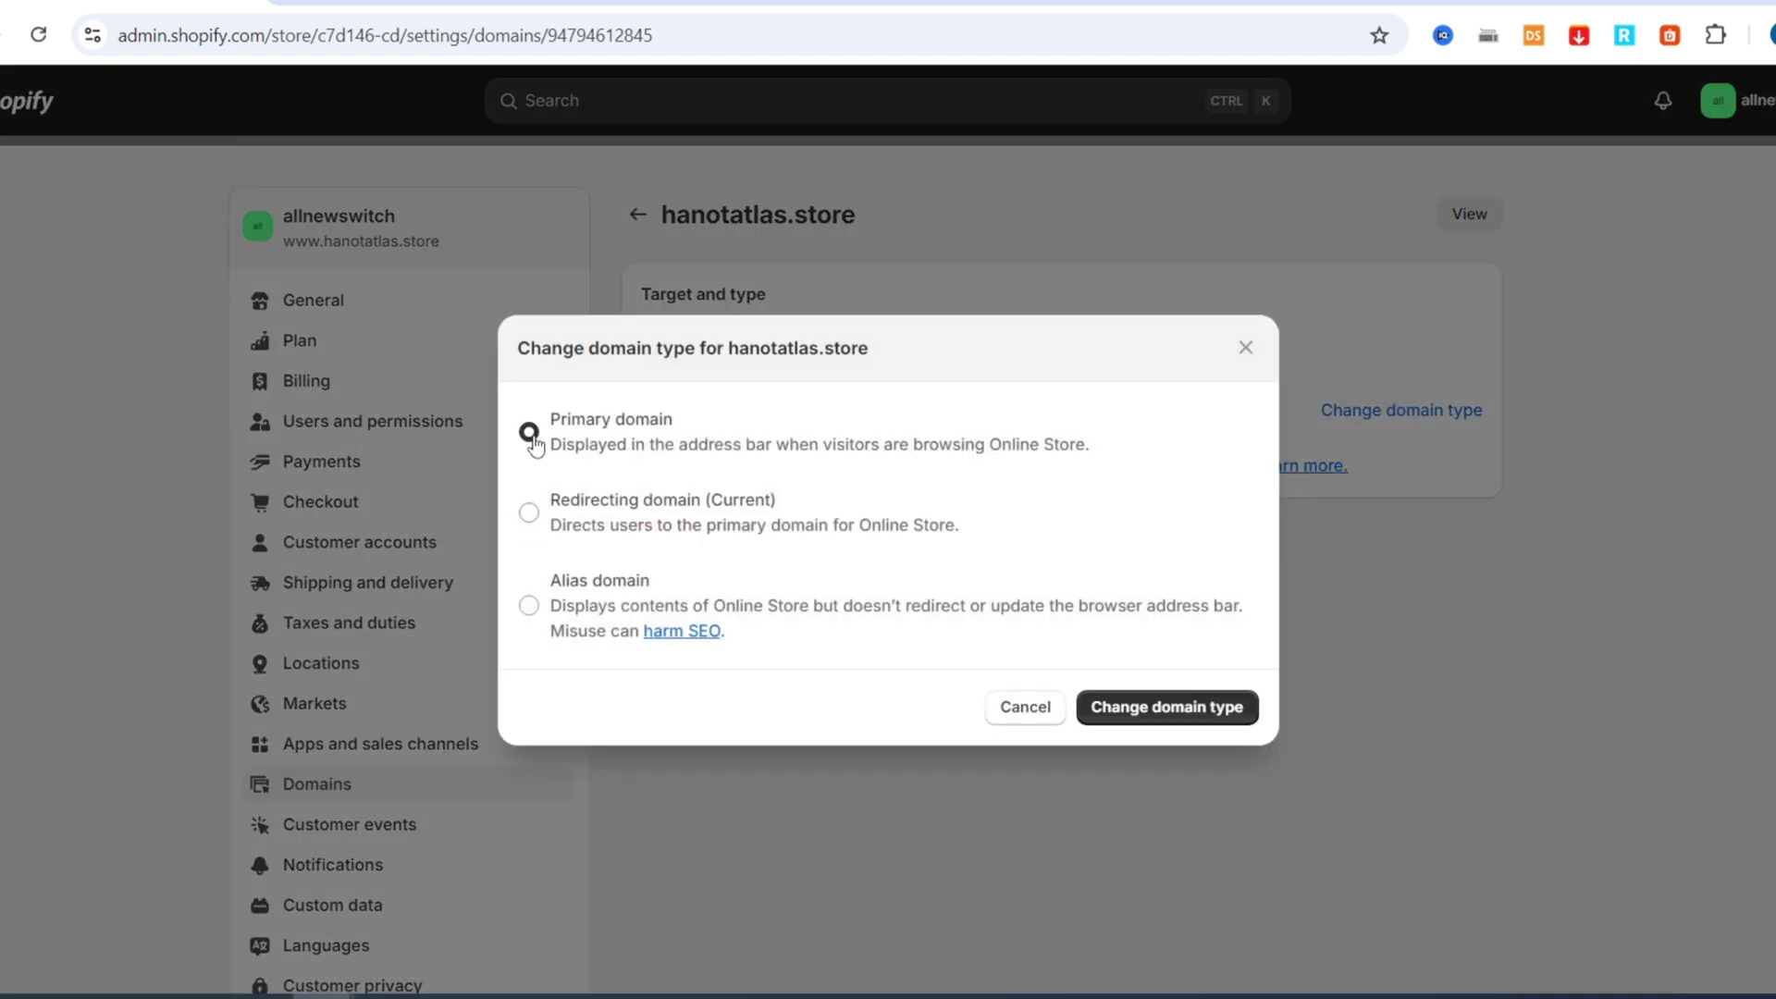
{"action": "left_click", "coordinate": [1190, 716]}
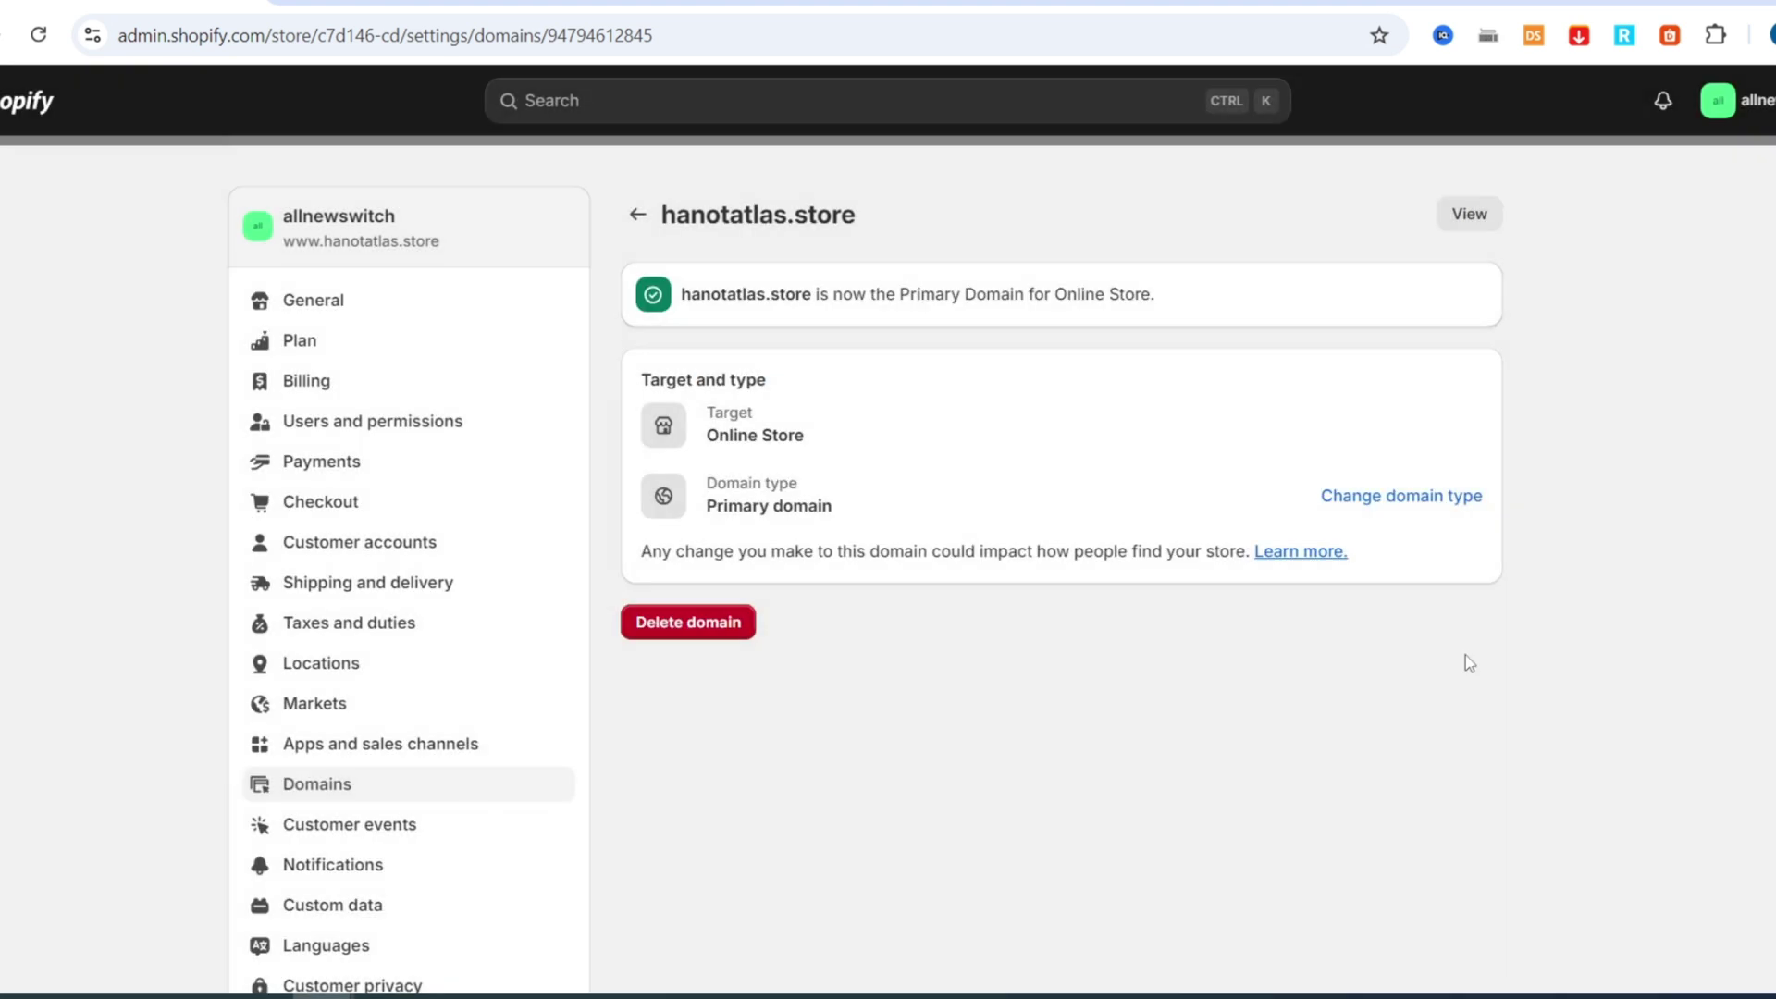
Step: Return to the allnewswitch store's domain list and review the primary and redirecting domains
{"action": "left_click", "coordinate": [635, 214]}
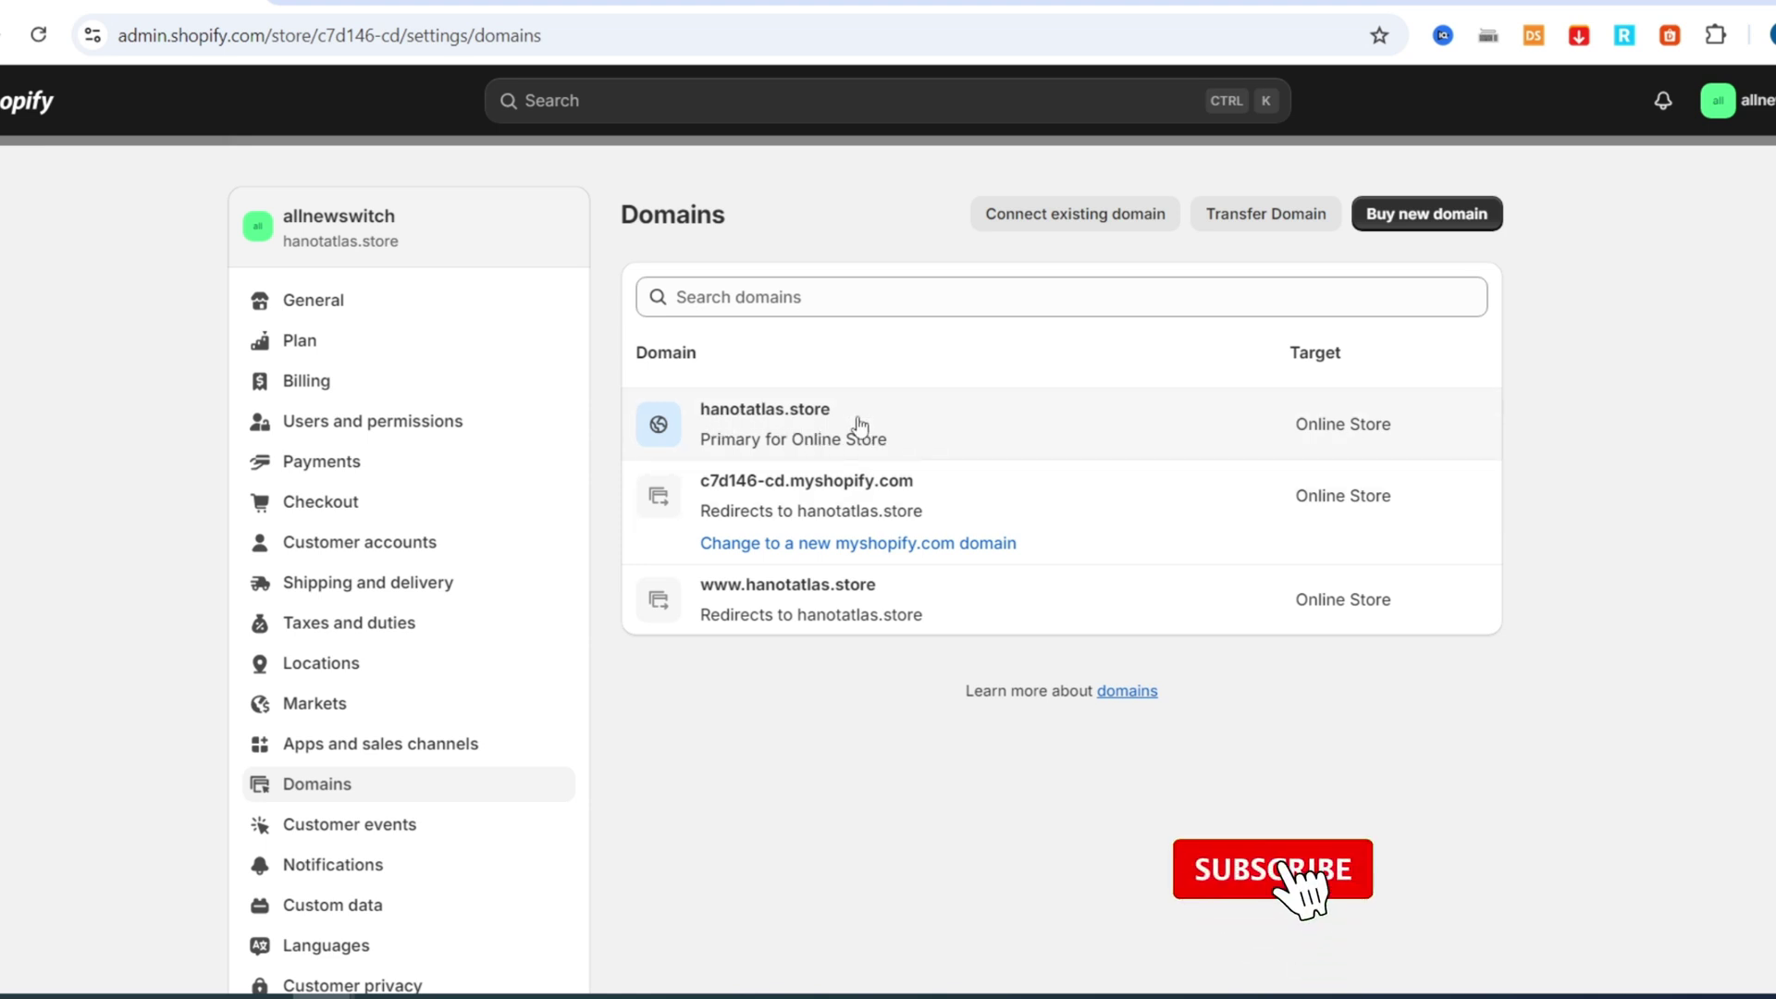
{"action": "scroll", "coordinate": [1607, 805], "scroll_direction": "down", "scroll_amount": 1}
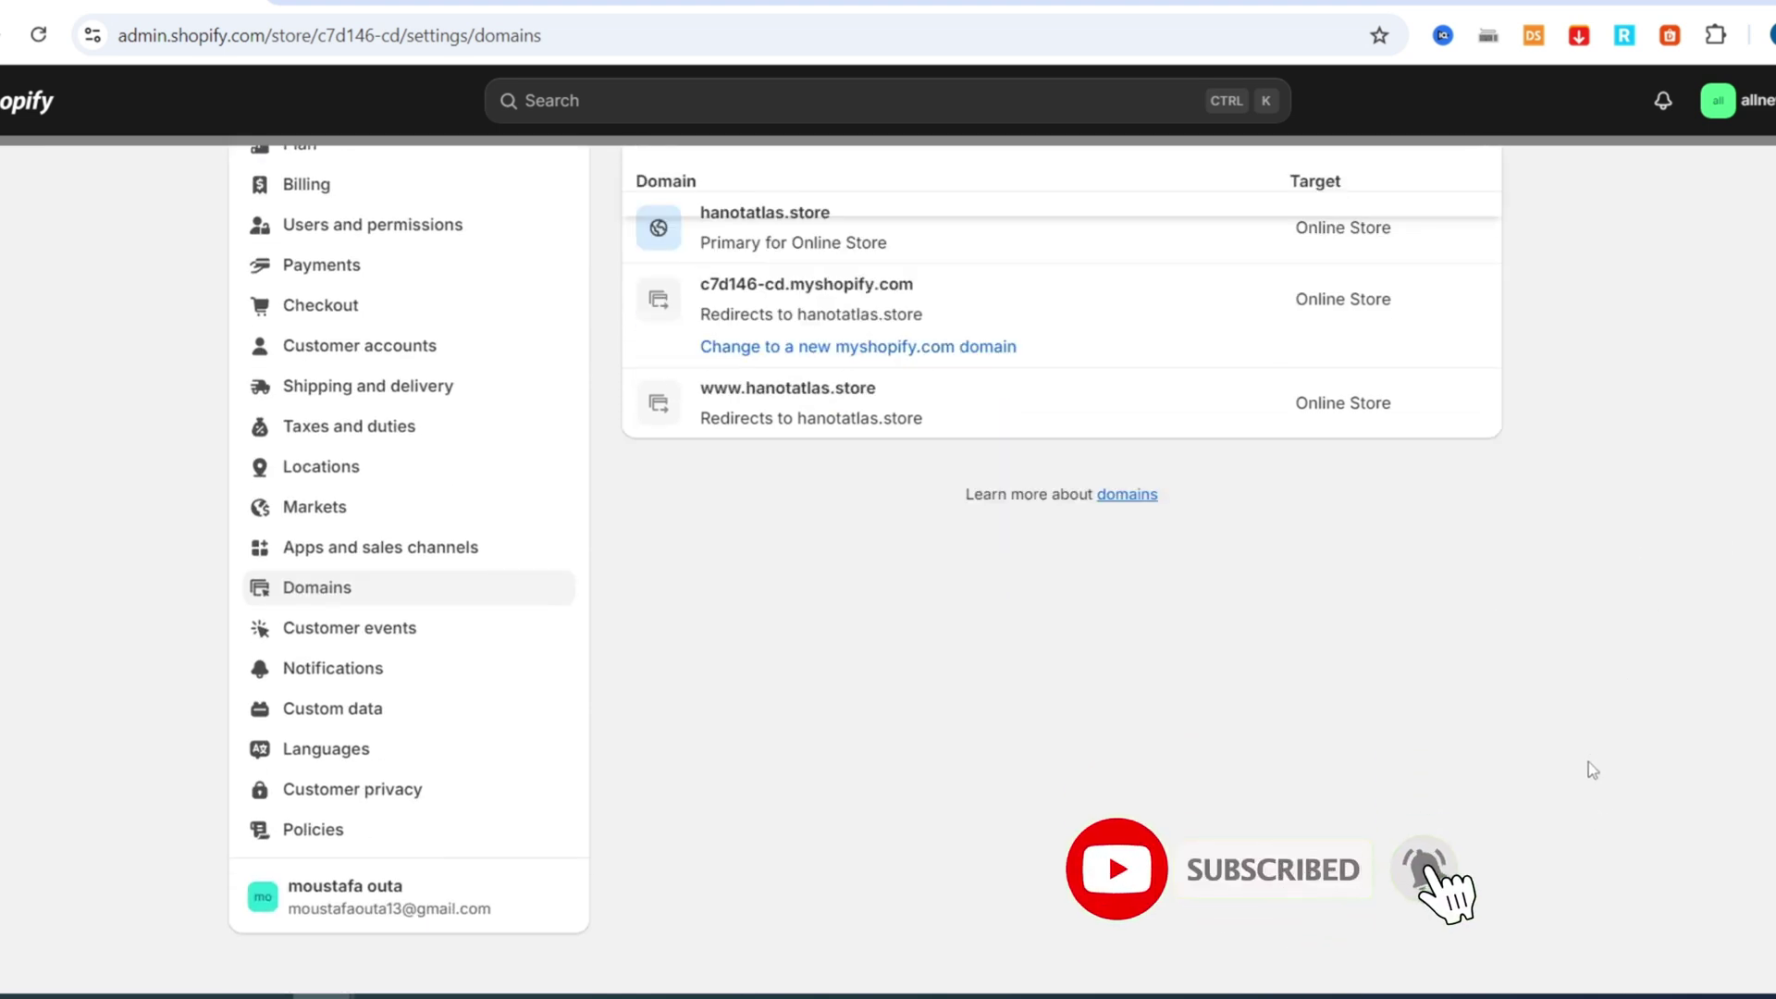
{"action": "scroll", "coordinate": [1589, 762], "scroll_direction": "up", "scroll_amount": 2}
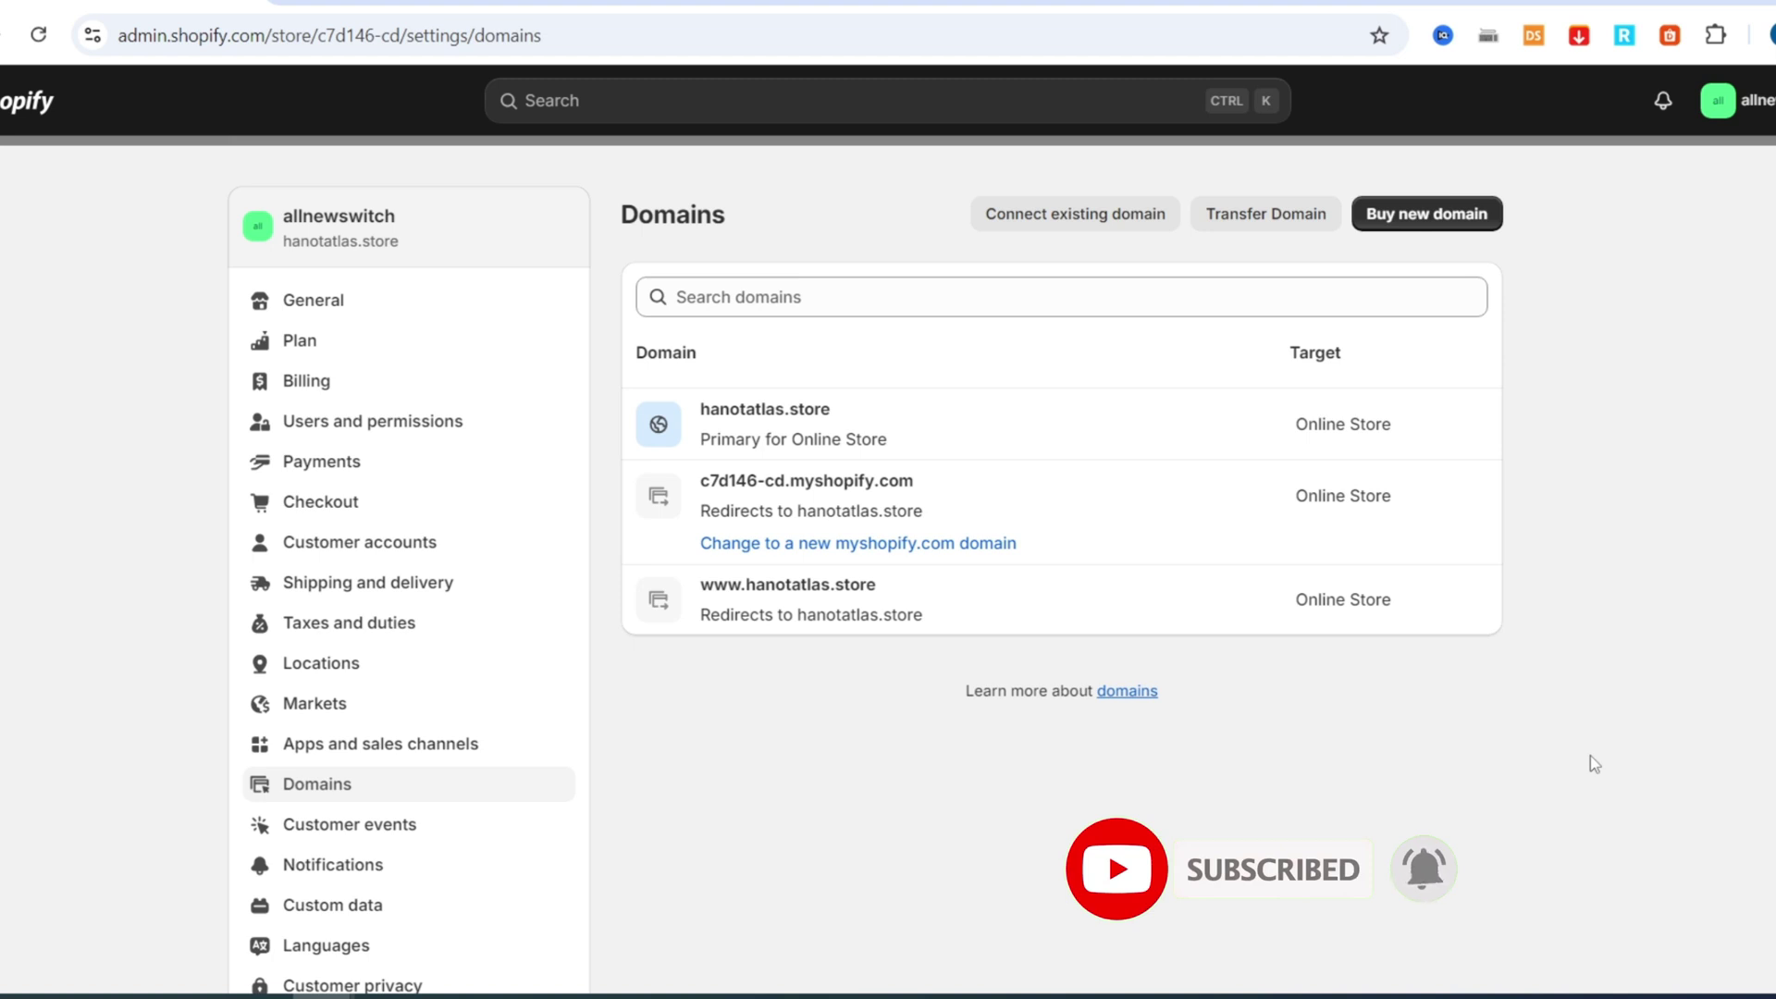